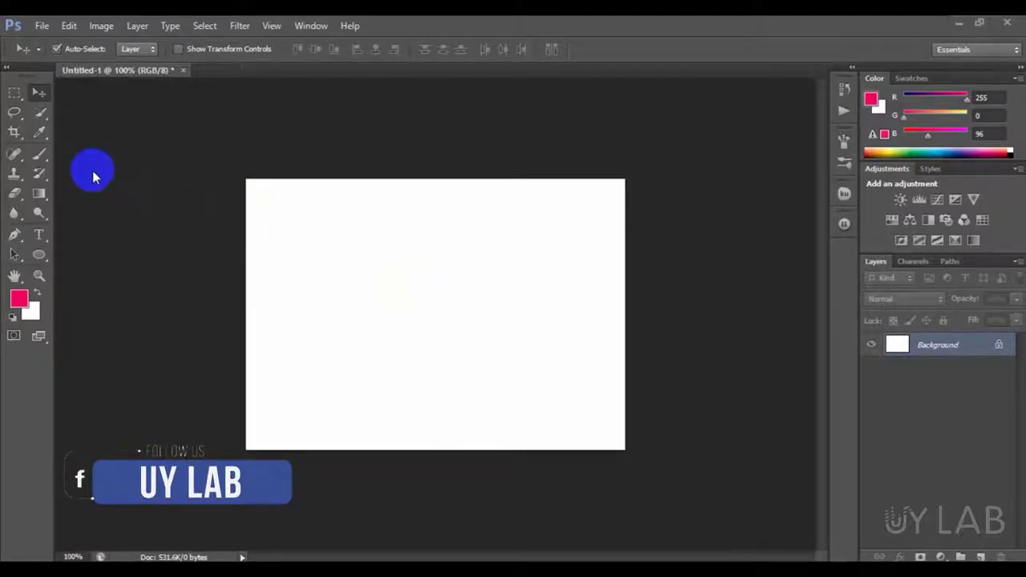
Select the standard Brush tool from the painting tools group.
click(41, 159)
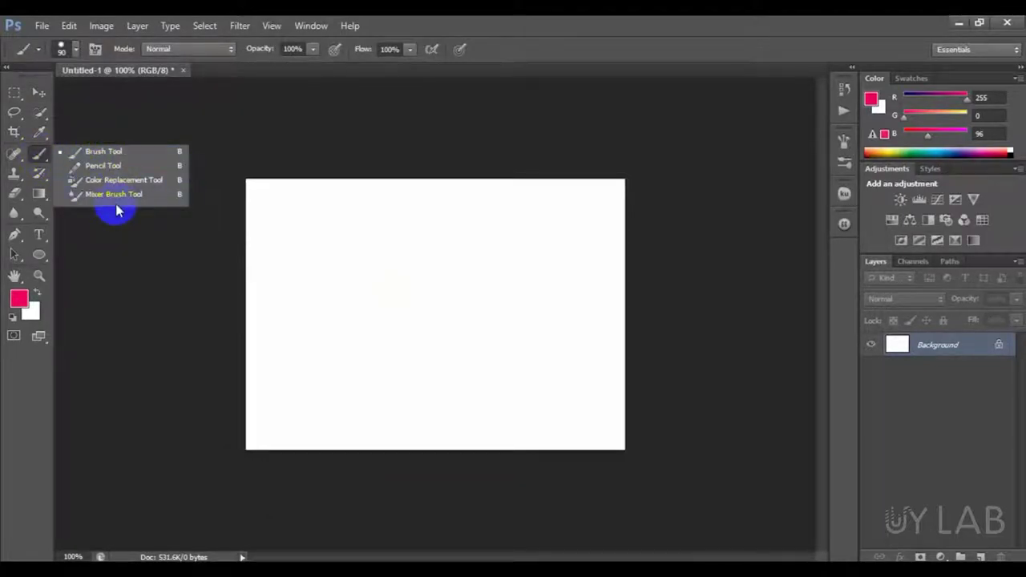
click(142, 153)
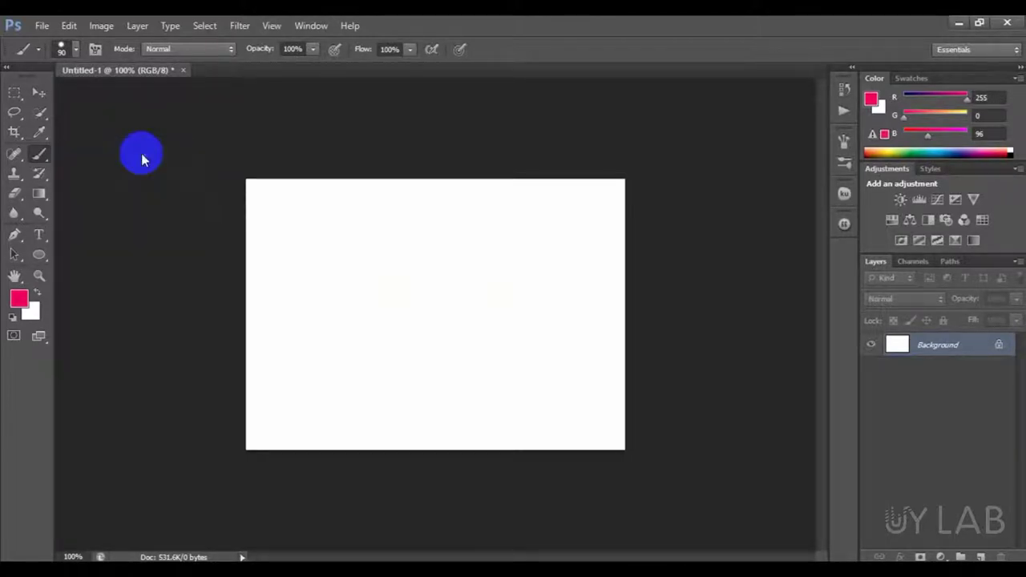
click(48, 99)
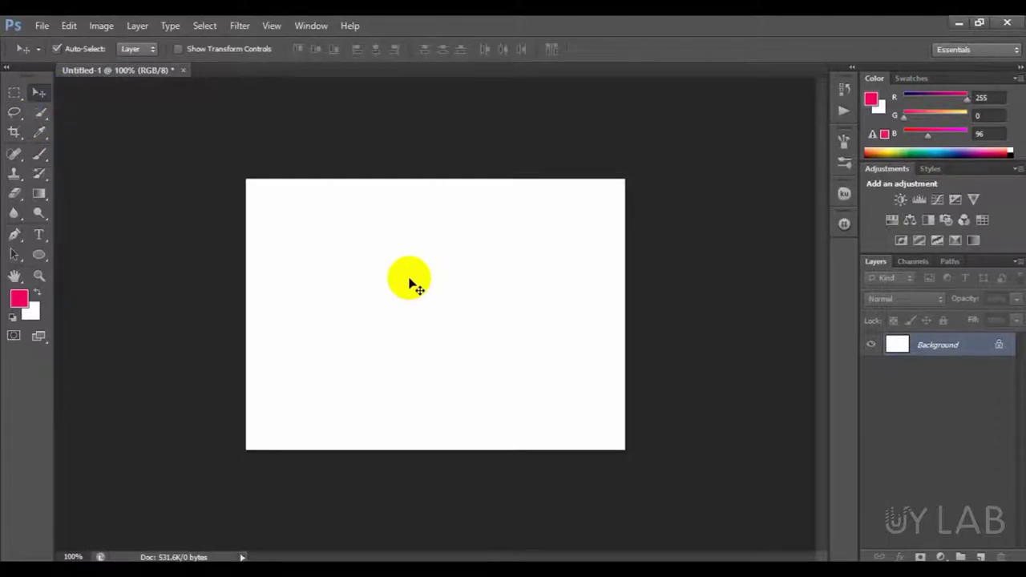
key(b)
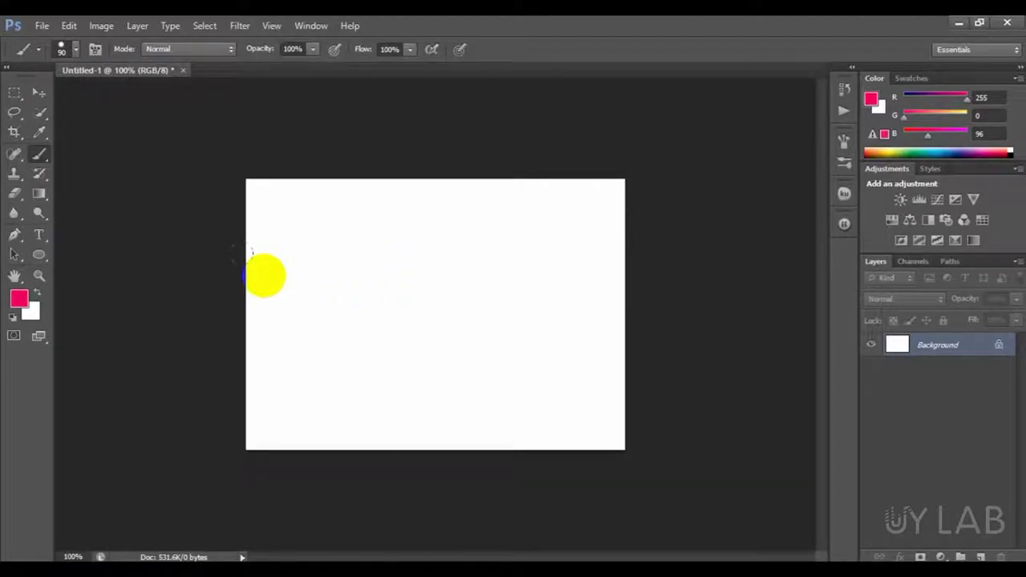
Paint a pink test band across the canvas, then undo it.
click(273, 275)
drag(287, 275, 664, 275)
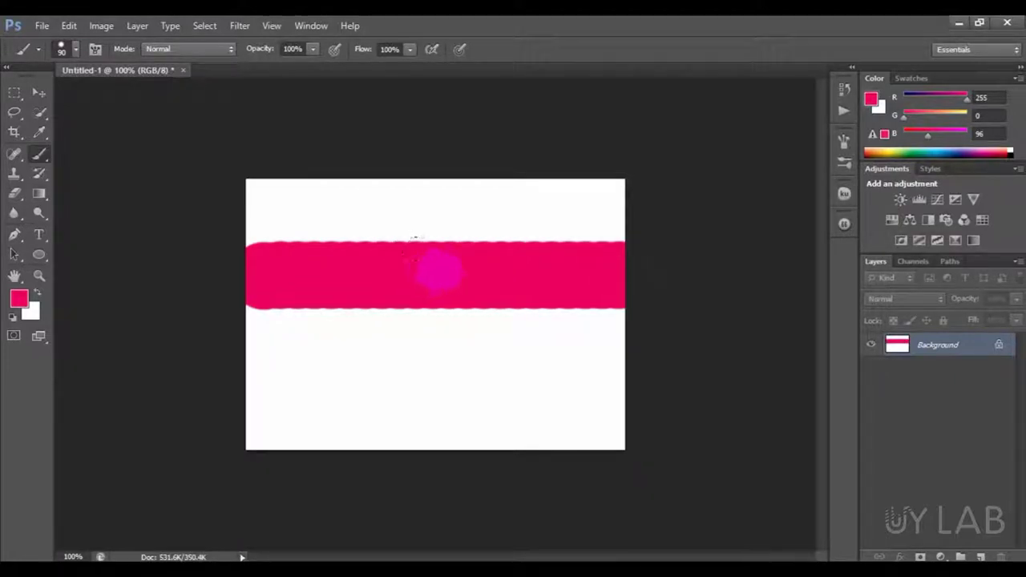
key(ctrl+z)
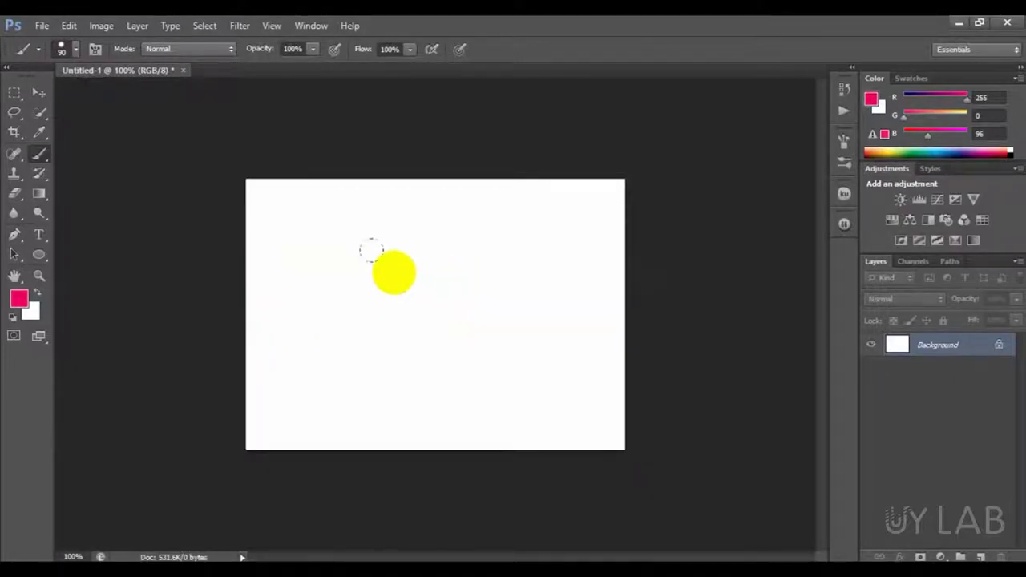
Stamp three pink test dots, then undo all three so the canvas is white.
click(386, 273)
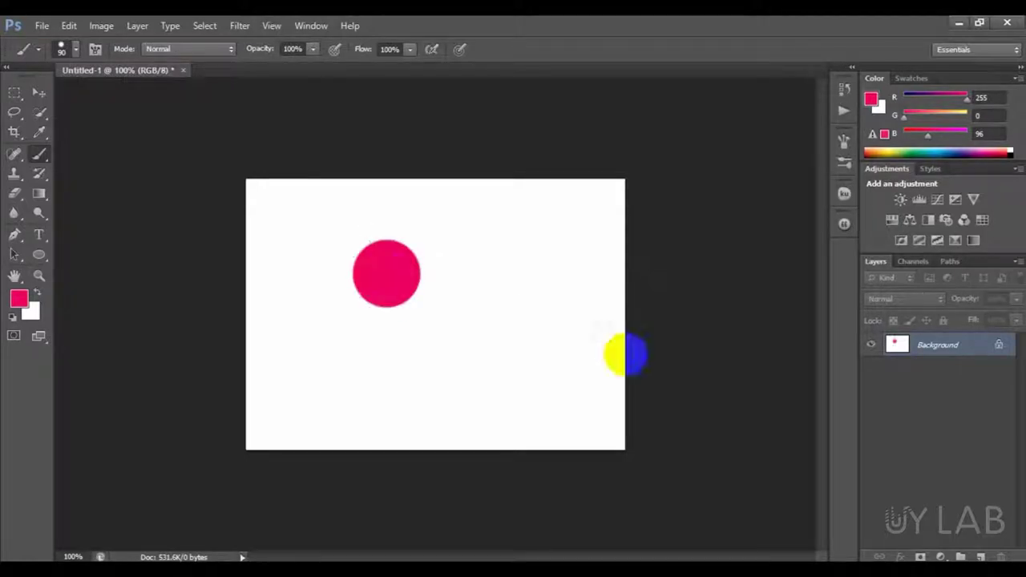
click(530, 340)
click(361, 382)
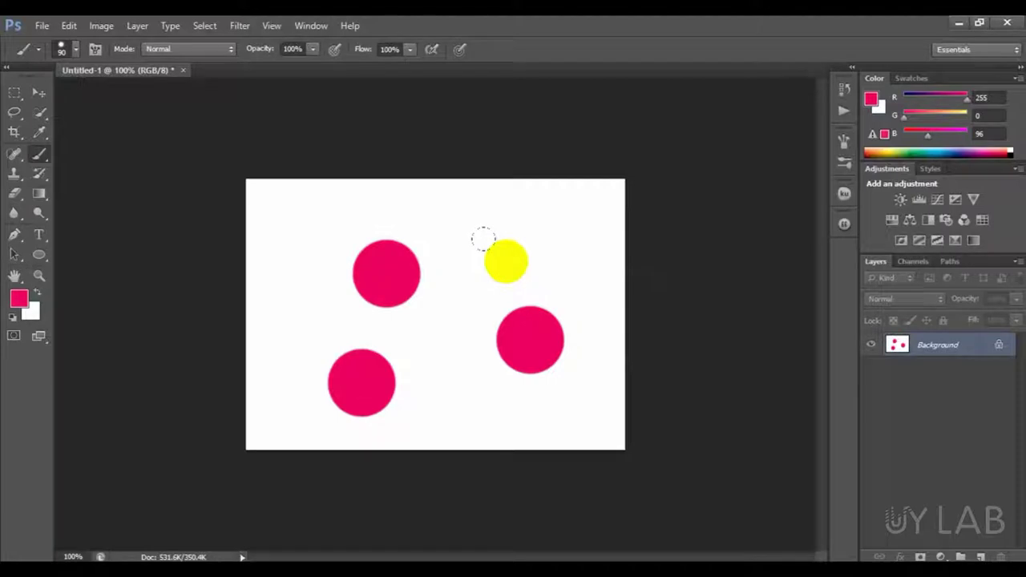
key(ctrl+z)
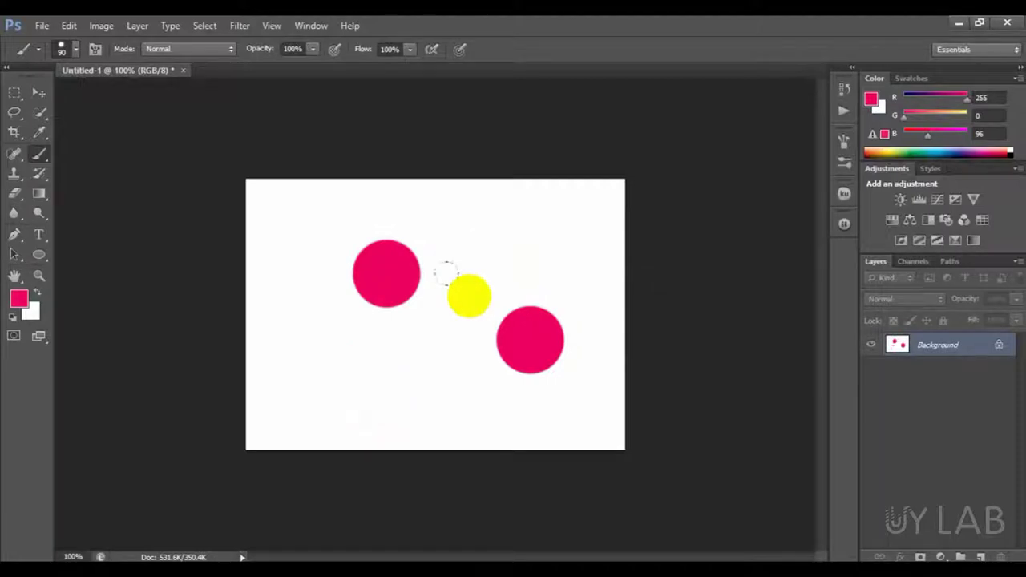
key(ctrl+z)
key(ctrl+alt+z)
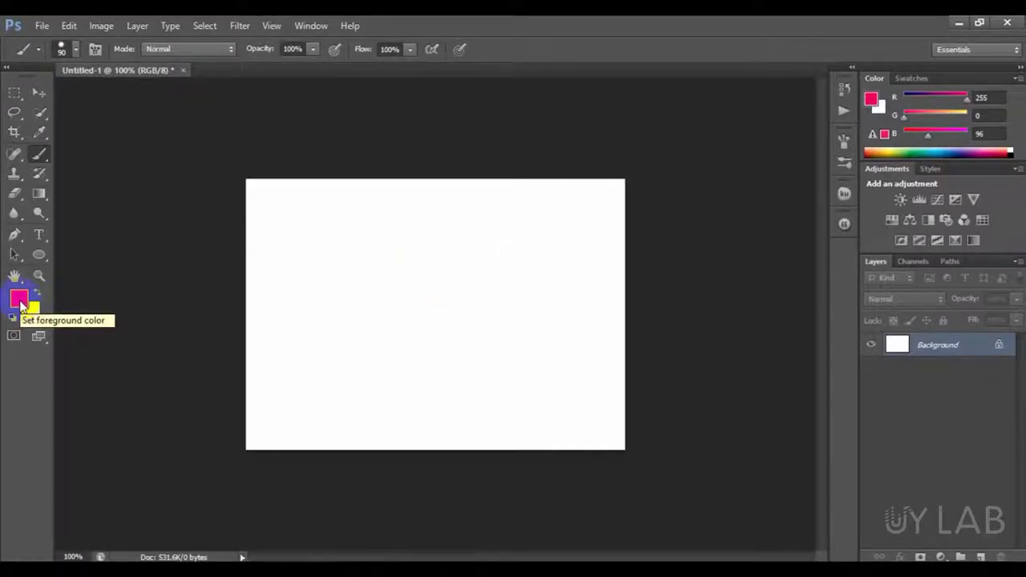
Set the foreground colour to teal 029a98, then paint and undo a teal test stroke.
click(22, 301)
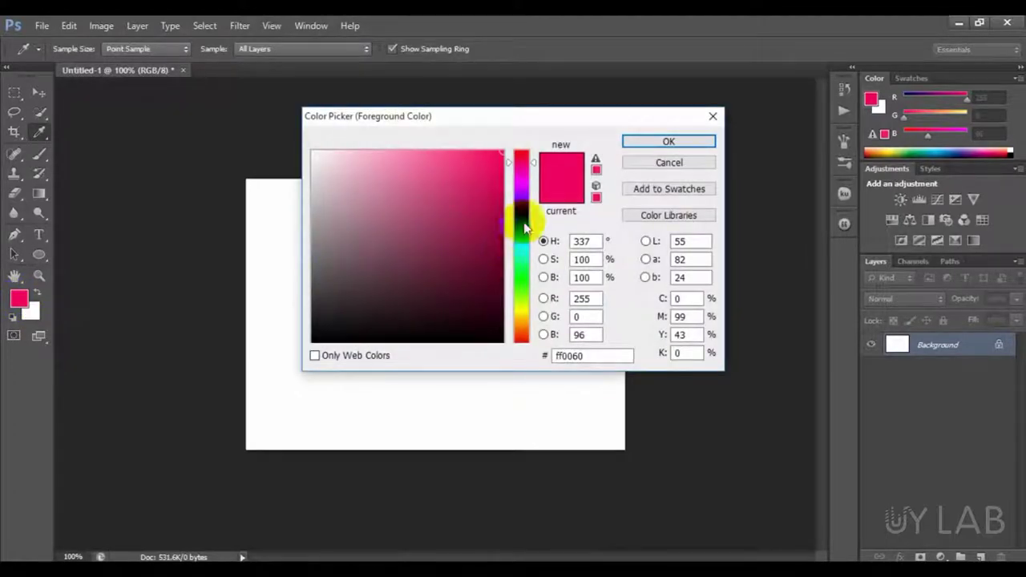
click(517, 246)
click(501, 227)
click(665, 142)
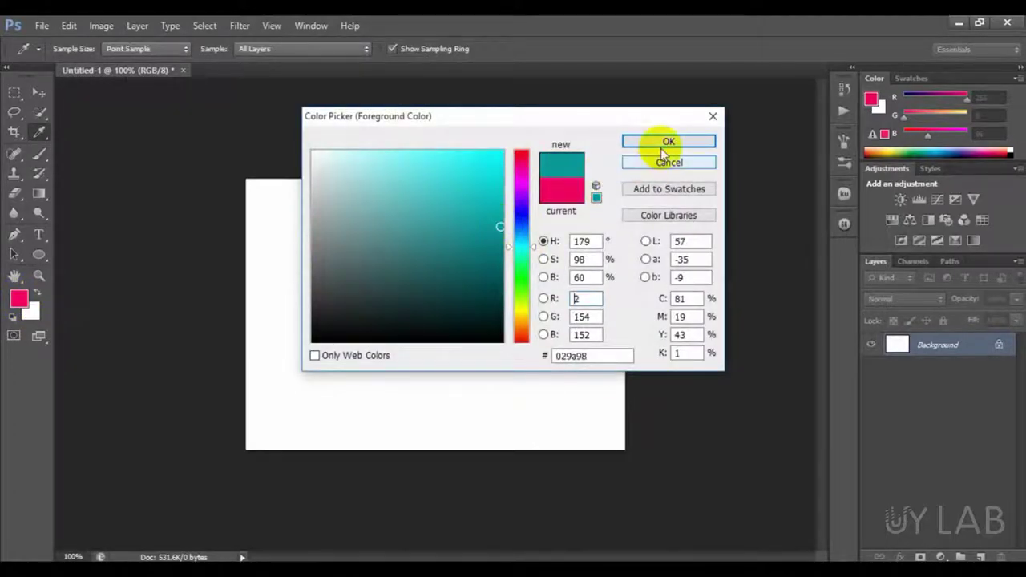
drag(325, 290, 559, 271)
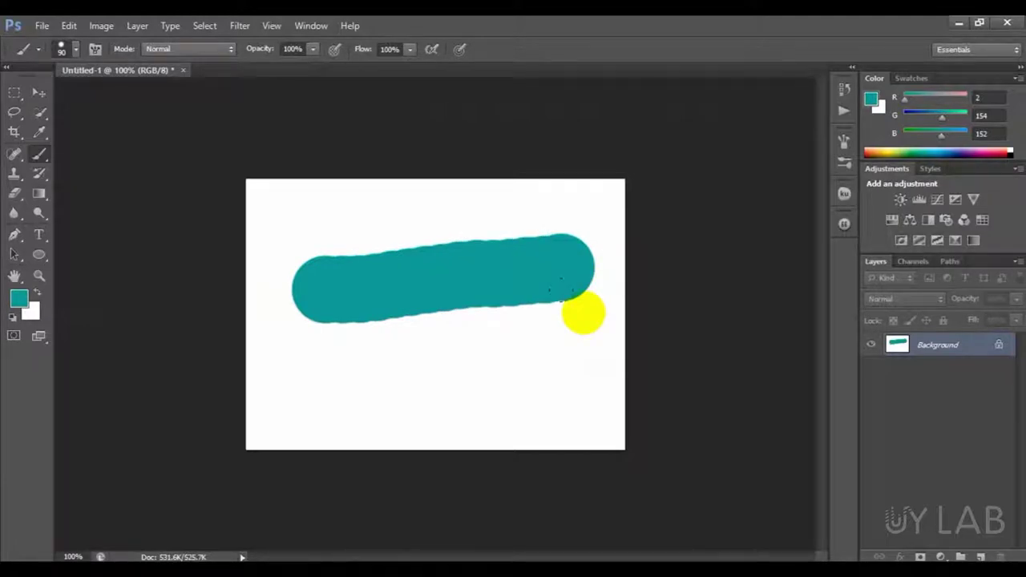
key(ctrl+z)
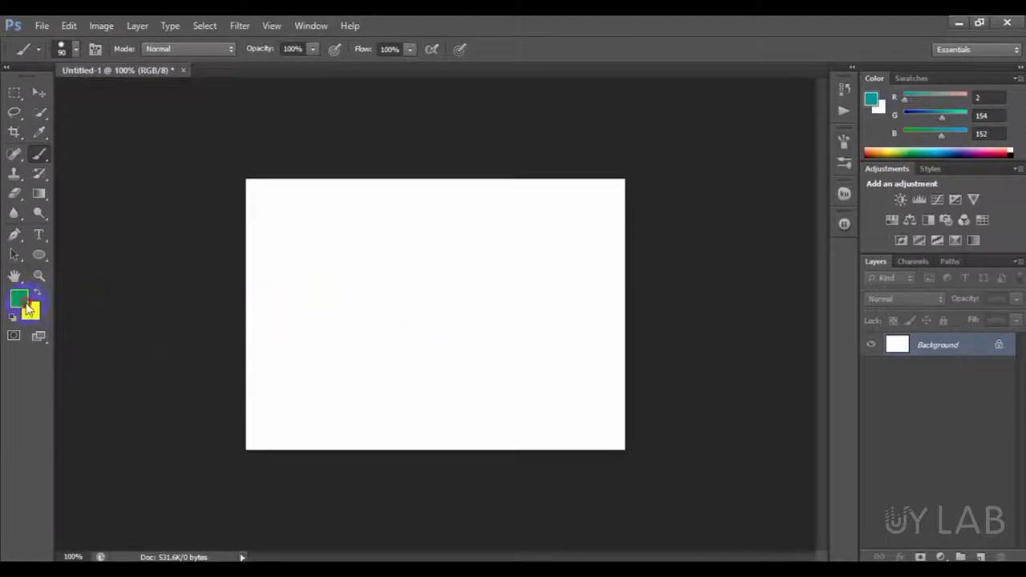
Set the foreground colour to pink ff0054, then paint and undo two test strokes.
click(19, 298)
click(522, 160)
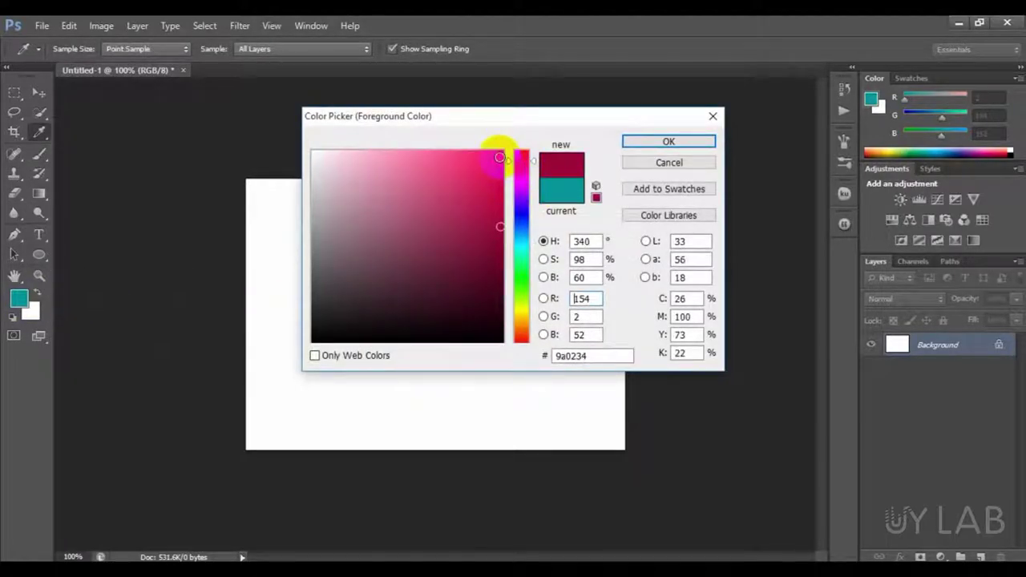
click(649, 141)
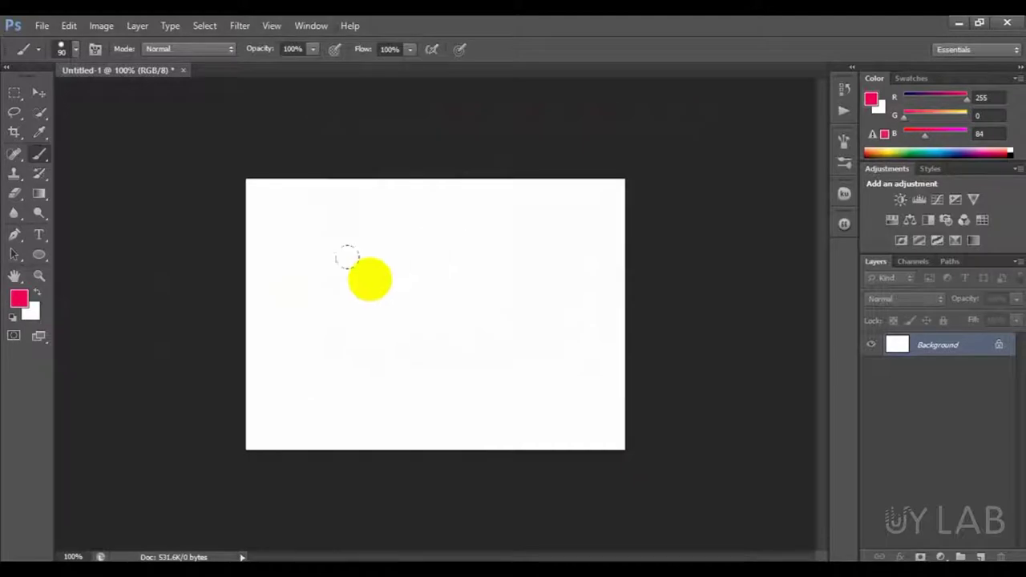
mouse_move(296, 313)
mouse_down()
mouse_move(360, 286)
mouse_move(596, 275)
mouse_up()
mouse_move(355, 392)
mouse_down()
mouse_move(529, 398)
mouse_move(614, 382)
mouse_up()
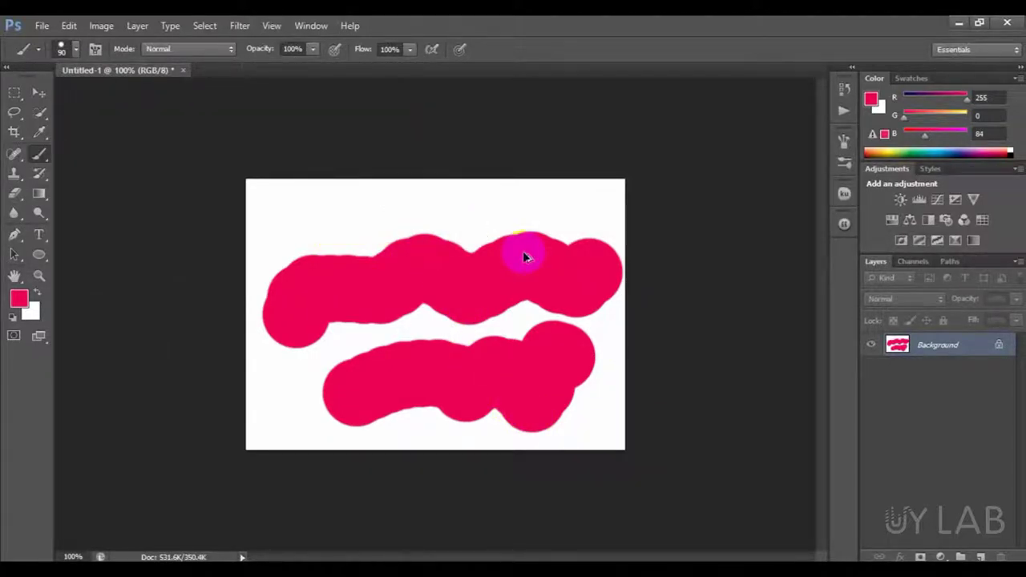
key(ctrl+alt+z)
key(ctrl+alt+z)
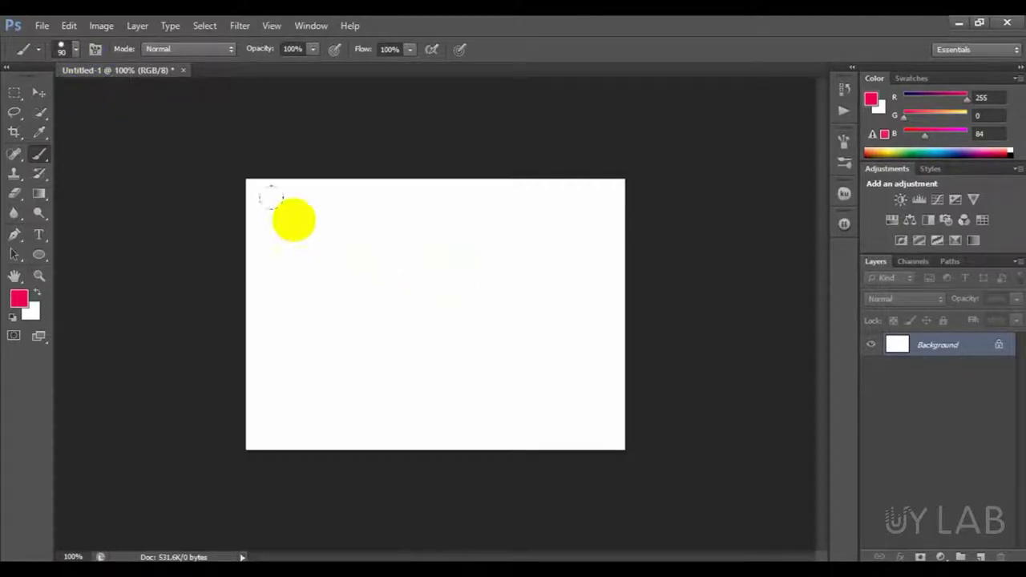
Resize the brush with the Size slider (257, then 29 px), then use the bracket keys to reach 45 px.
click(77, 52)
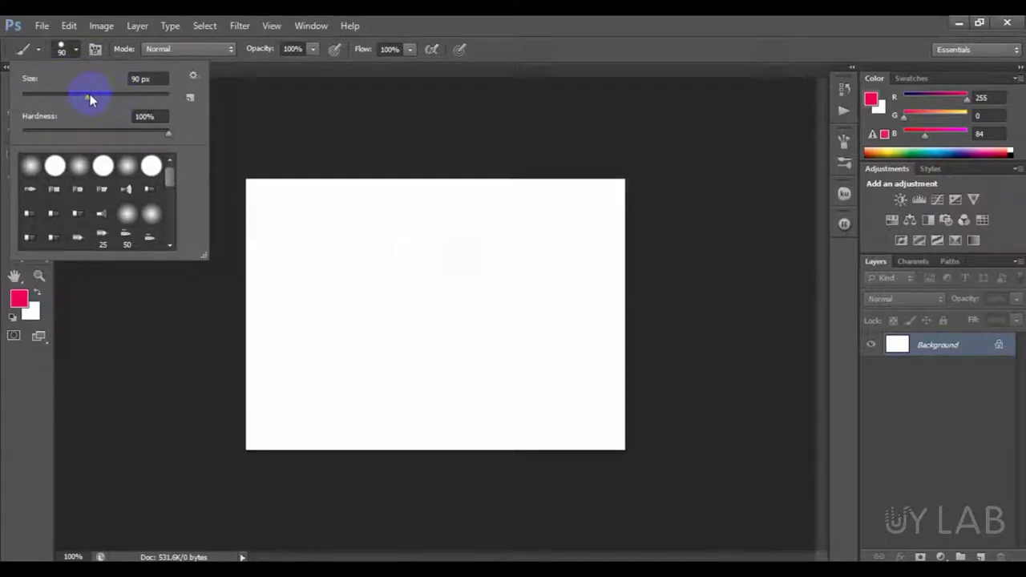
drag(88, 96, 137, 96)
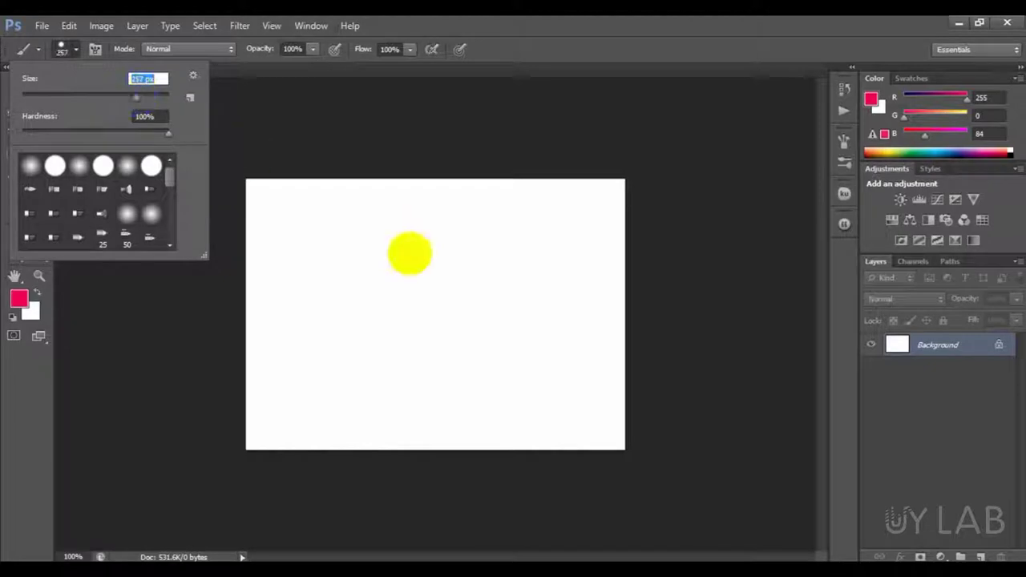
click(132, 129)
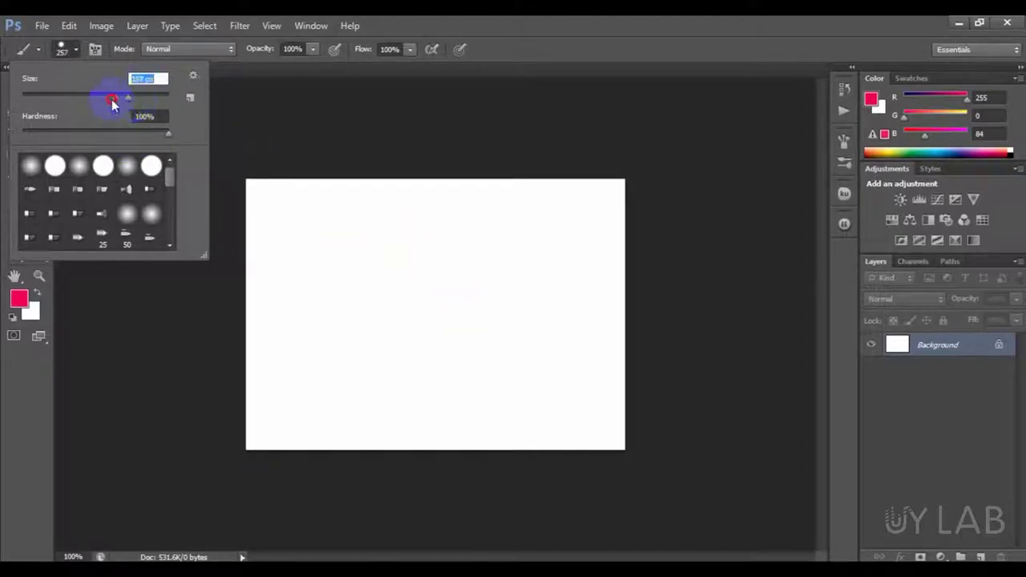
drag(44, 99, 42, 97)
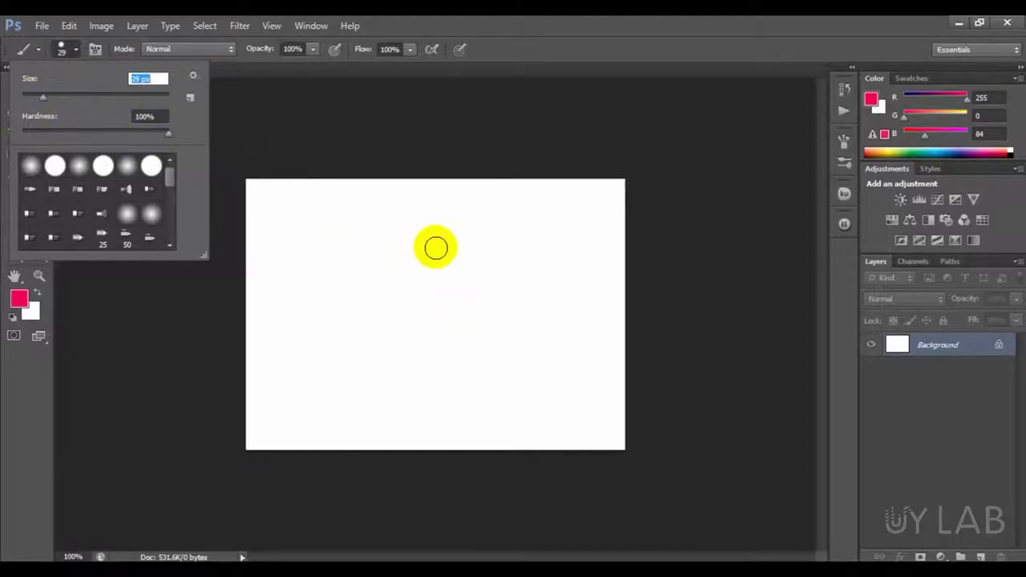
click(520, 33)
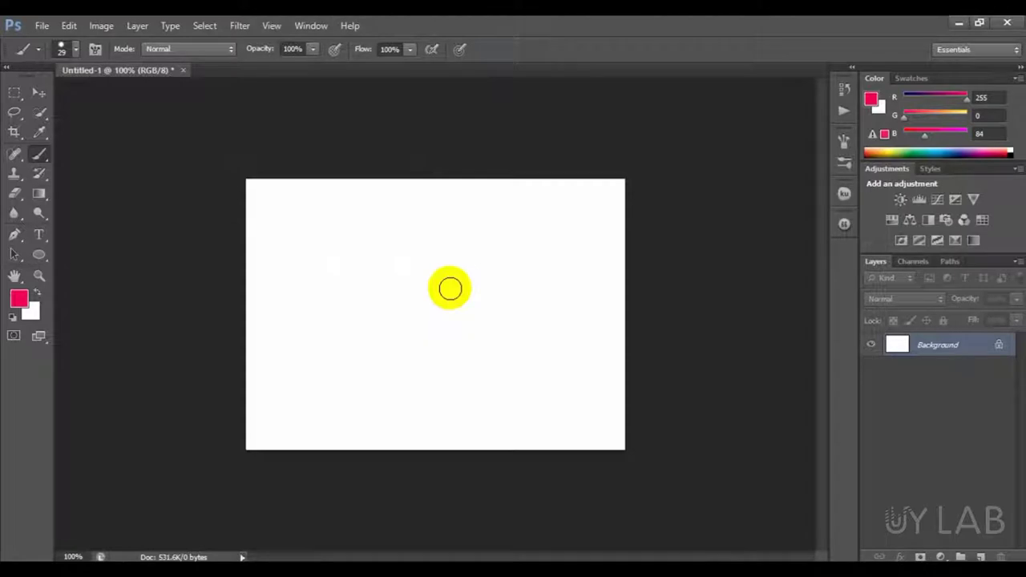
key(bracketright)
key(bracketright)
key(bracketright)
key(bracketleft)
key(bracketleft)
key(bracketleft)
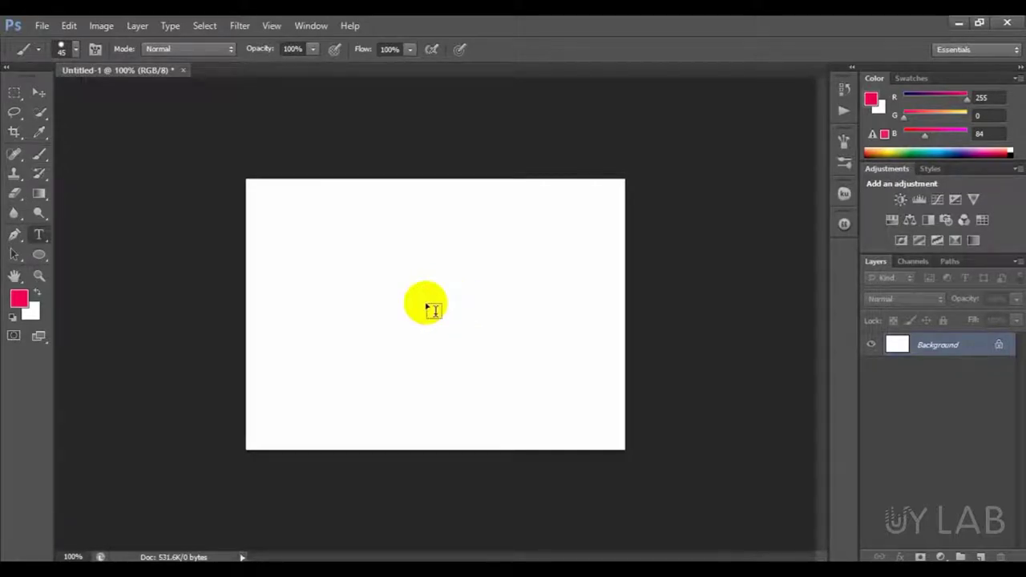
Add a trial text layer, erase its text, then delete the layer, leaving only Background.
key(t)
click(379, 285)
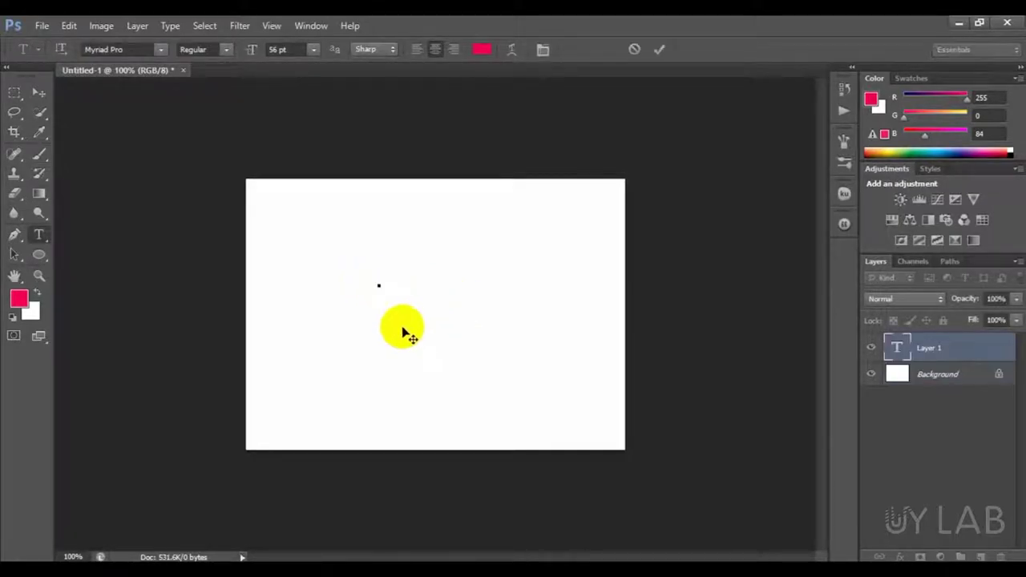
text([)
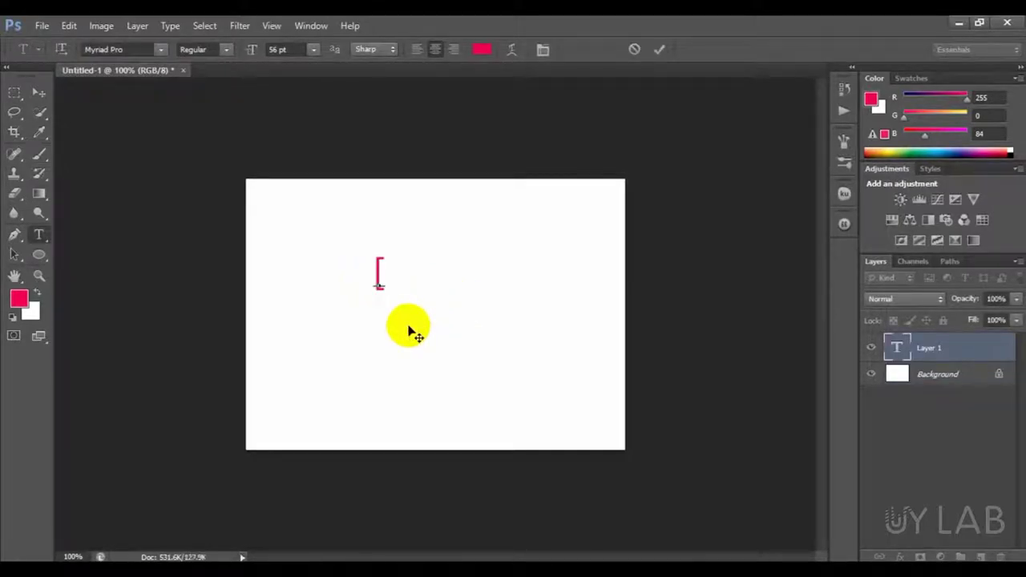
text(])
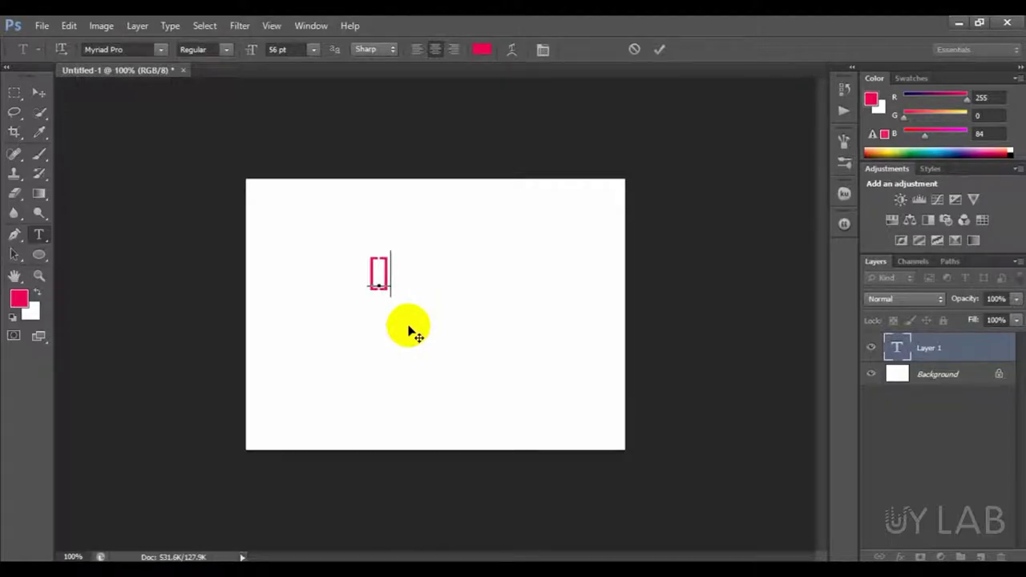
key(BackSpace)
key(BackSpace)
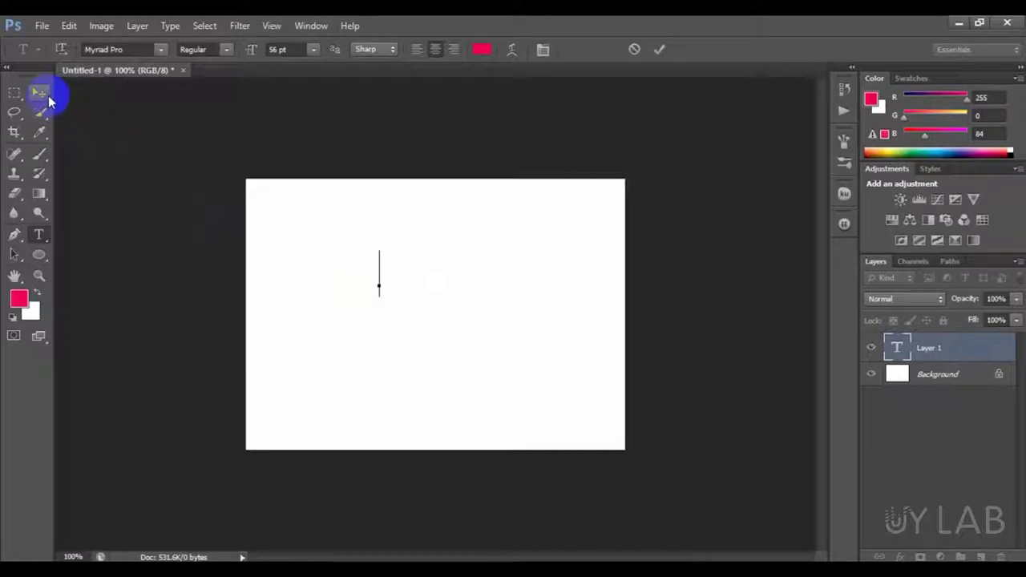
click(38, 93)
click(1000, 557)
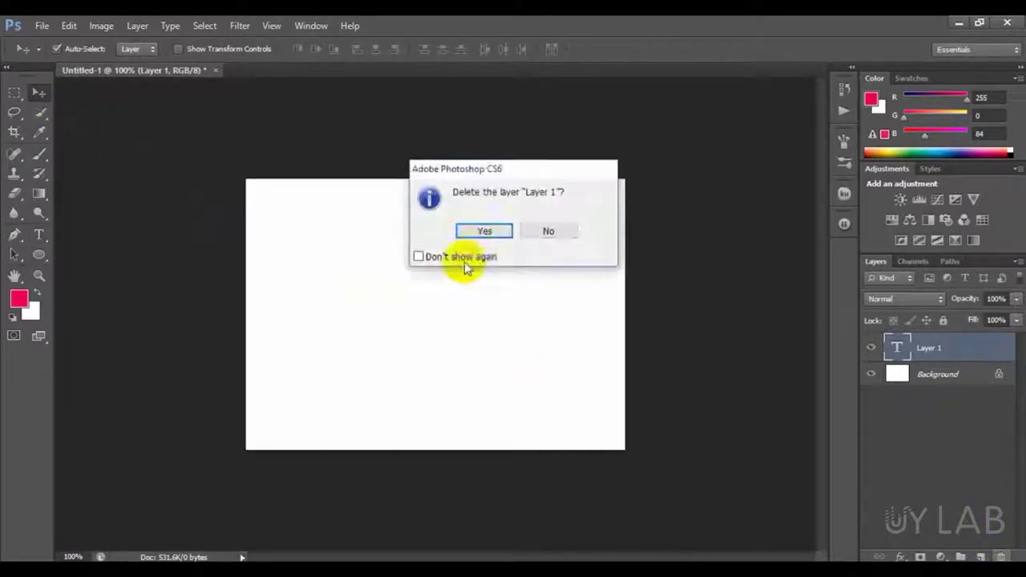
click(481, 229)
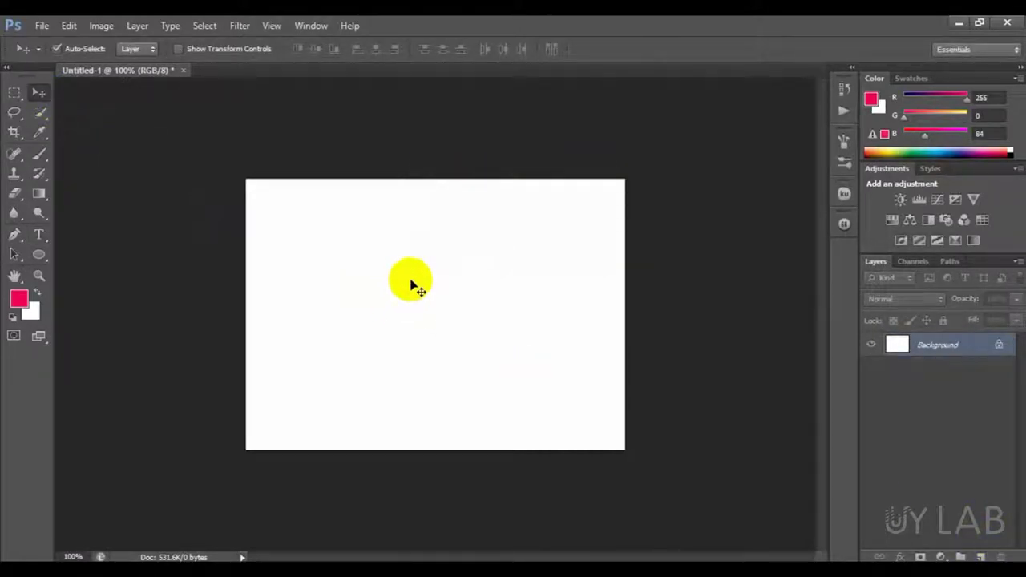
Reselect the Brush and enter 50 px in the canvas brush picker's Size field.
key(b)
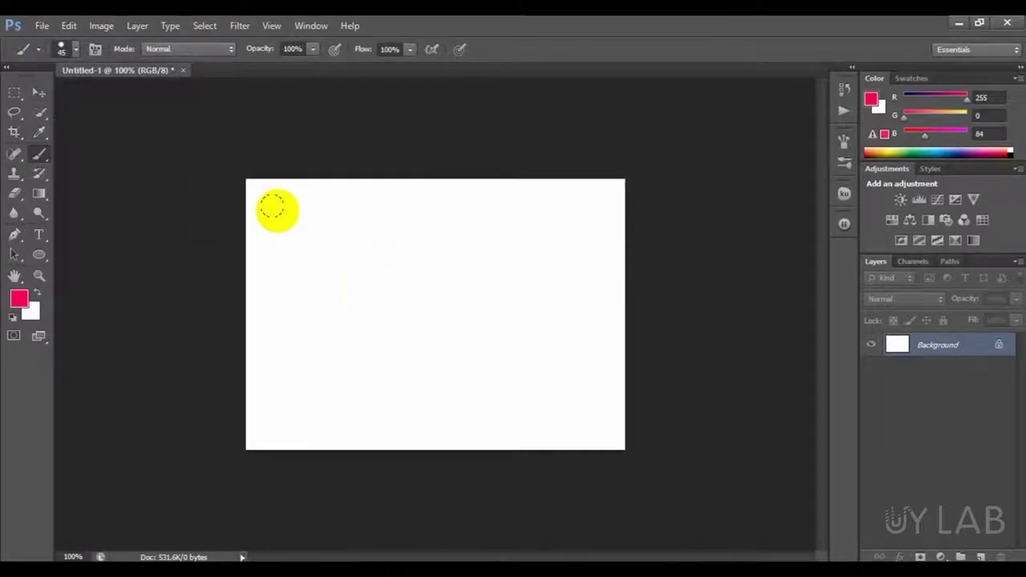
click(76, 49)
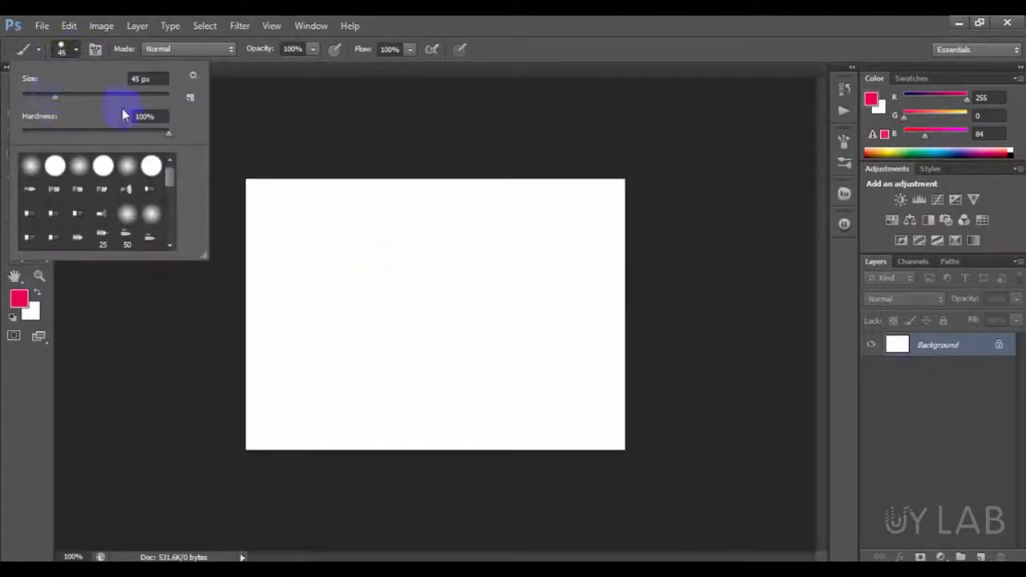
click(523, 33)
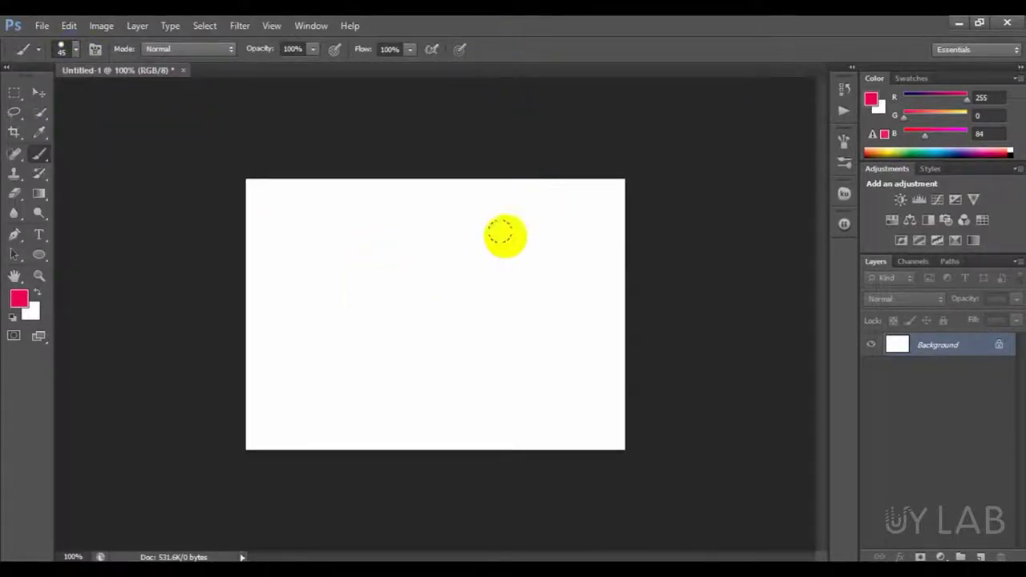
right_click(503, 233)
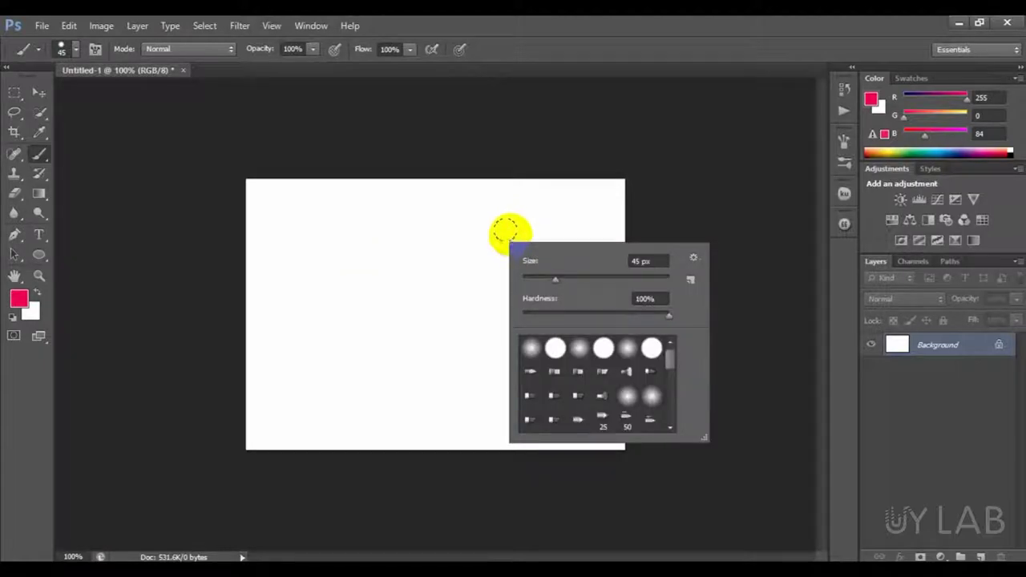
mouse_move(554, 279)
mouse_down()
mouse_move(572, 281)
mouse_move(542, 280)
mouse_up()
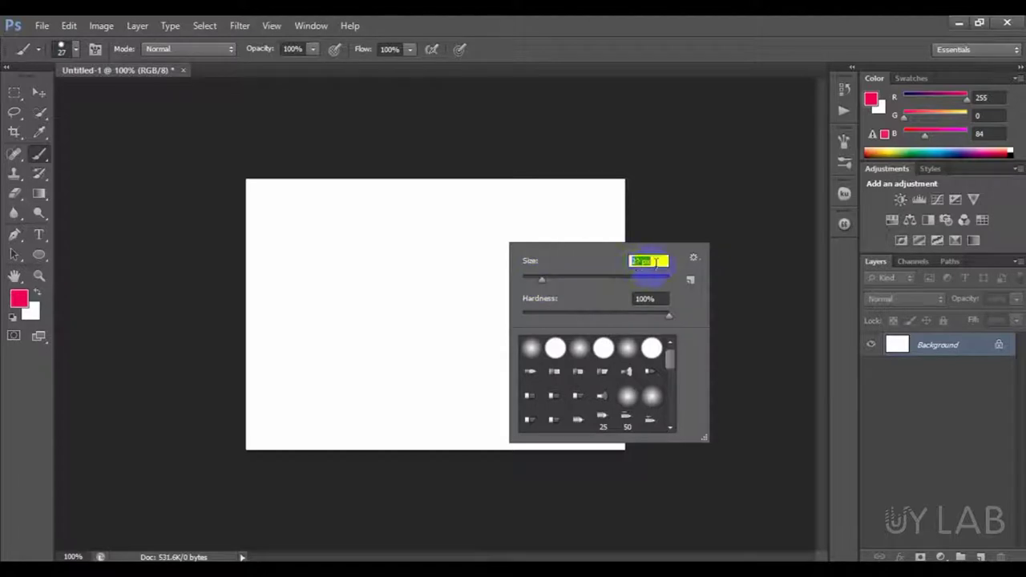
click(642, 261)
drag(642, 262, 618, 266)
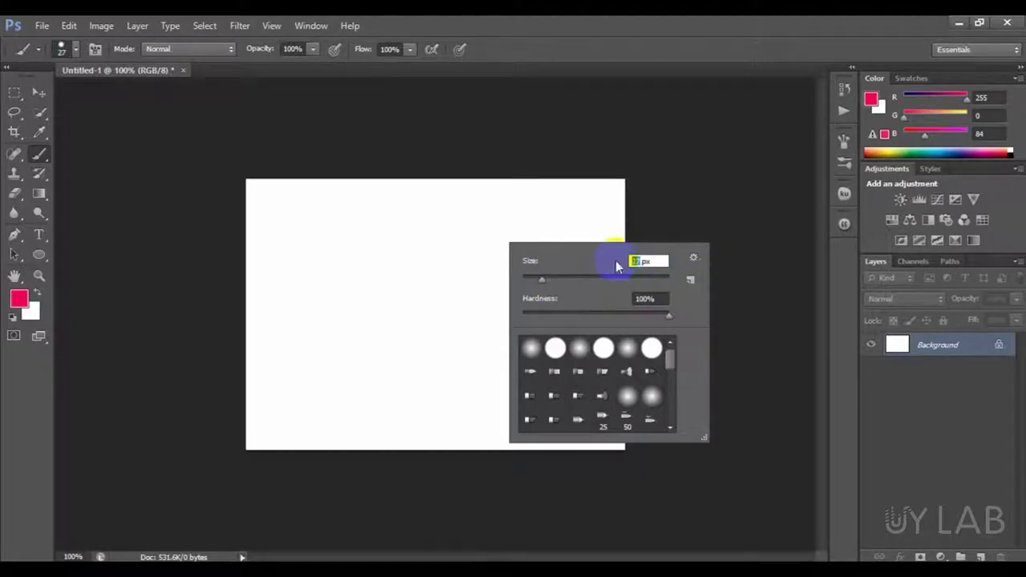
text(50)
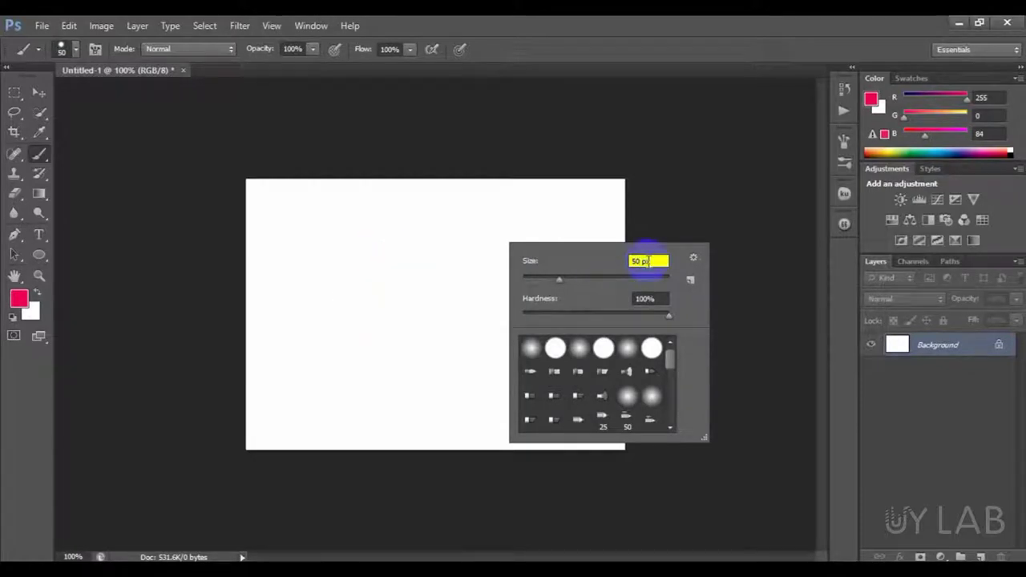
Paint a thick pink wavy stroke, redoing it twice, then try moving it on the locked layer.
click(355, 276)
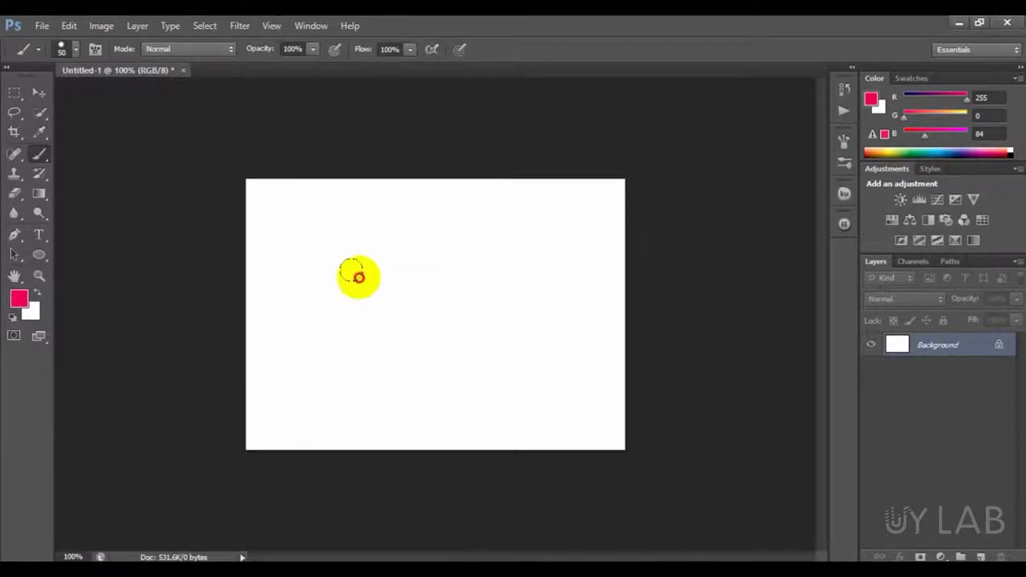
drag(343, 290, 568, 258)
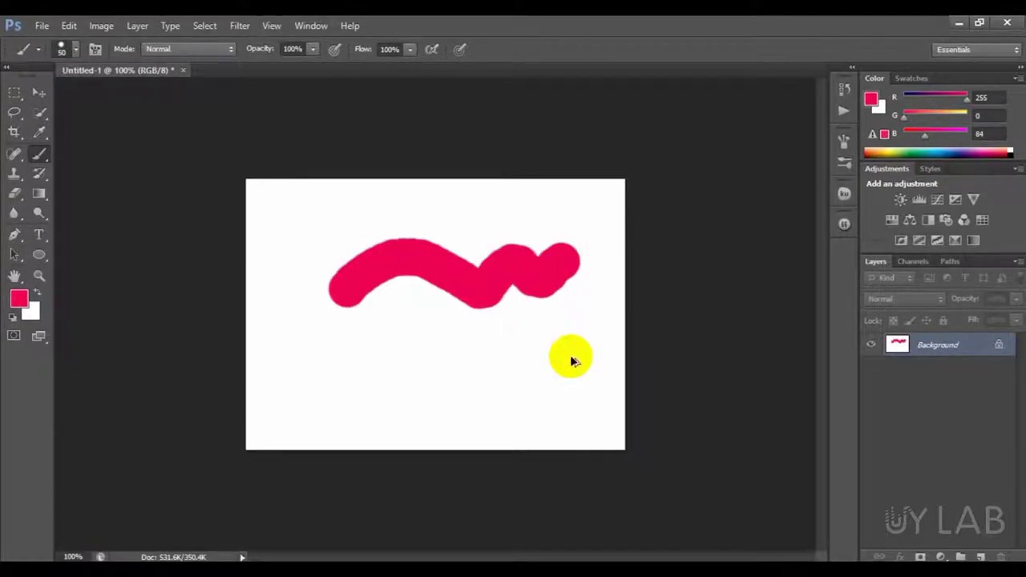
key(ctrl+z)
drag(420, 295, 585, 274)
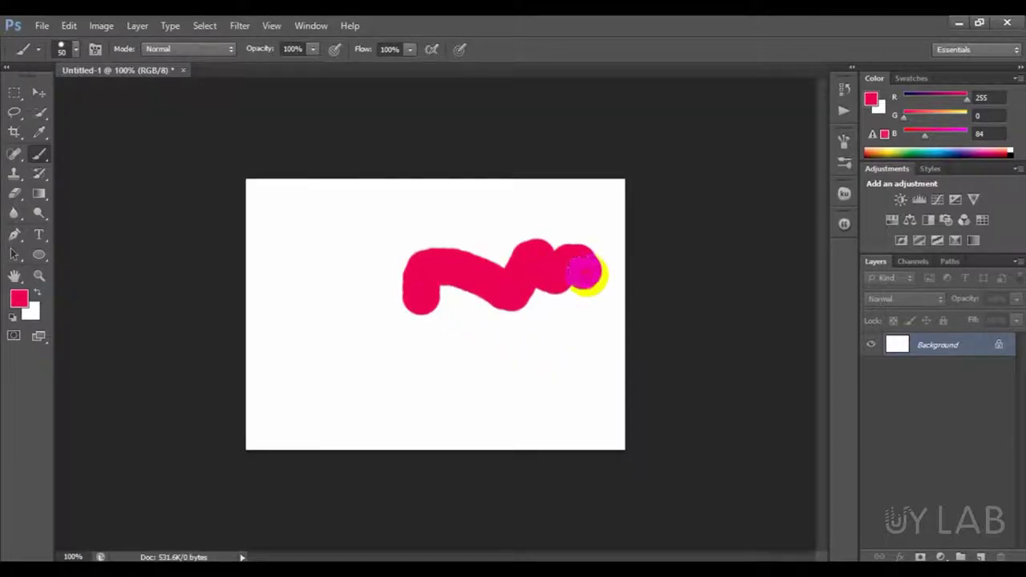
key(ctrl+z)
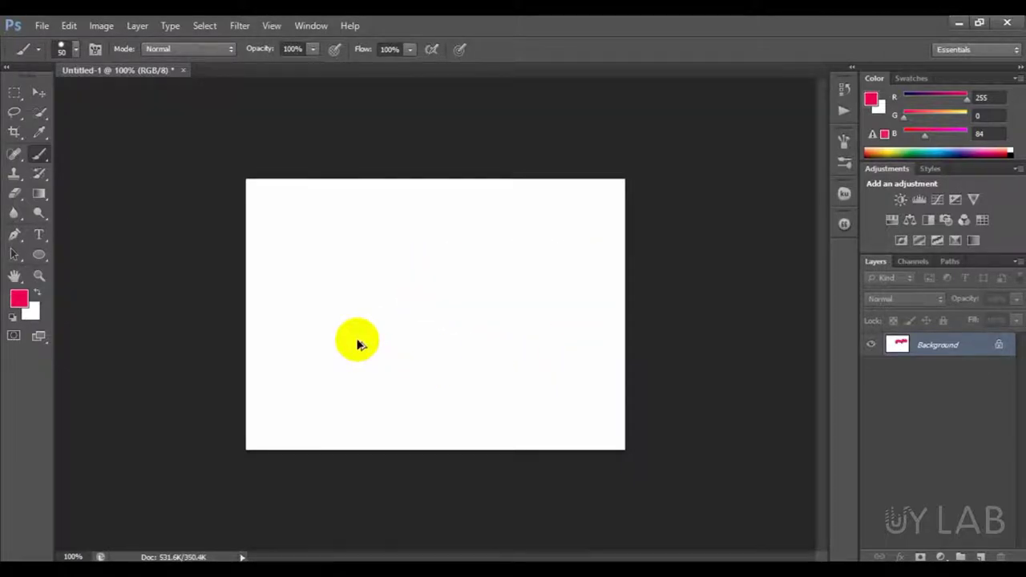
mouse_move(283, 295)
mouse_down()
mouse_move(568, 265)
mouse_move(484, 301)
mouse_up()
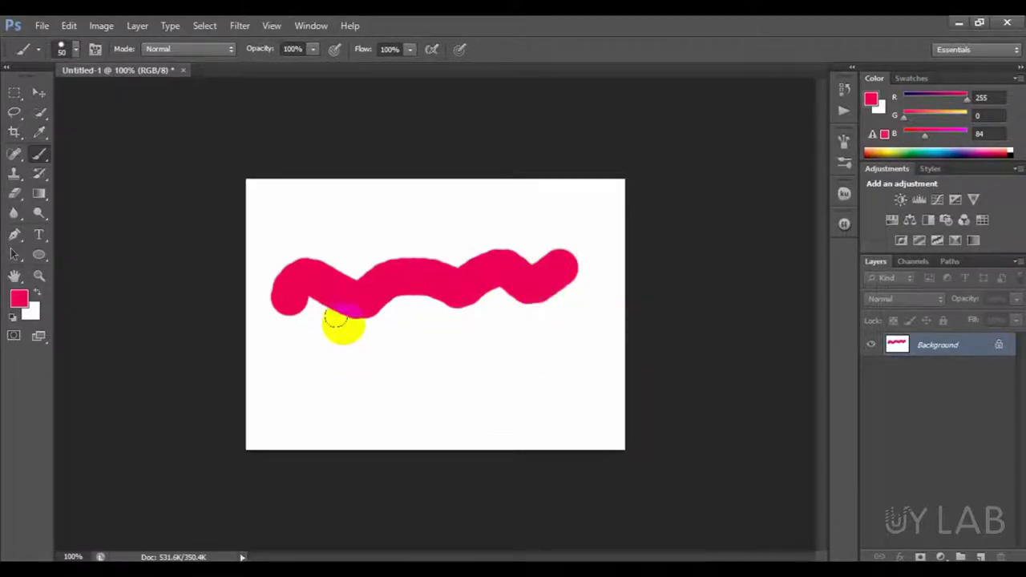
click(43, 94)
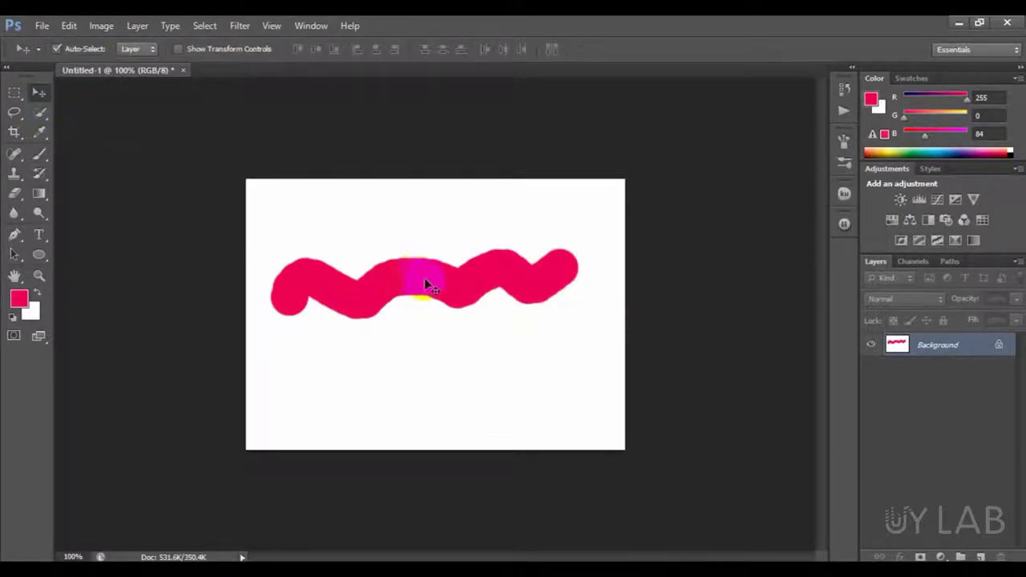
click(466, 356)
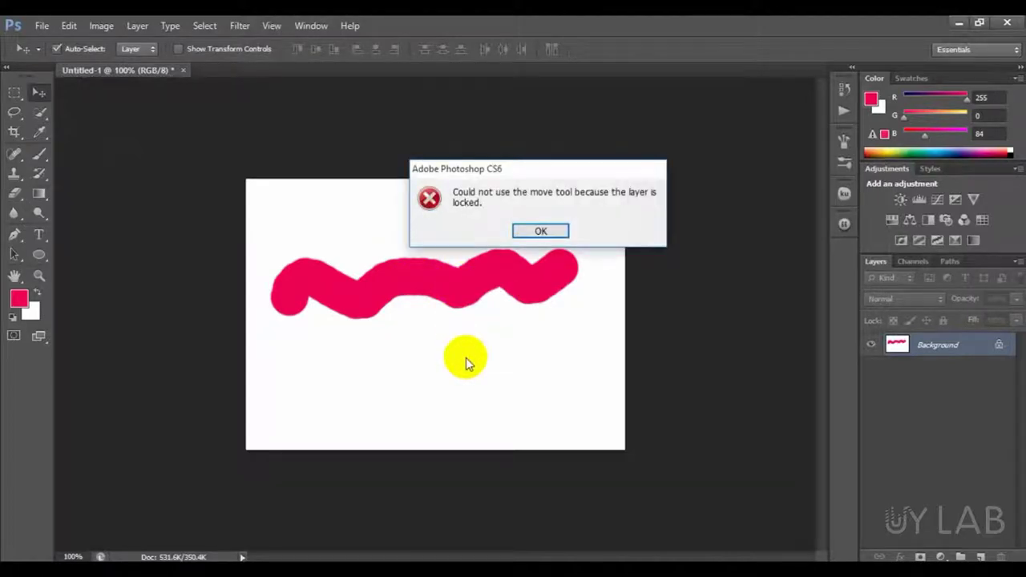
Dismiss the locked-layer warning and undo the pink stroke on the Background.
click(545, 233)
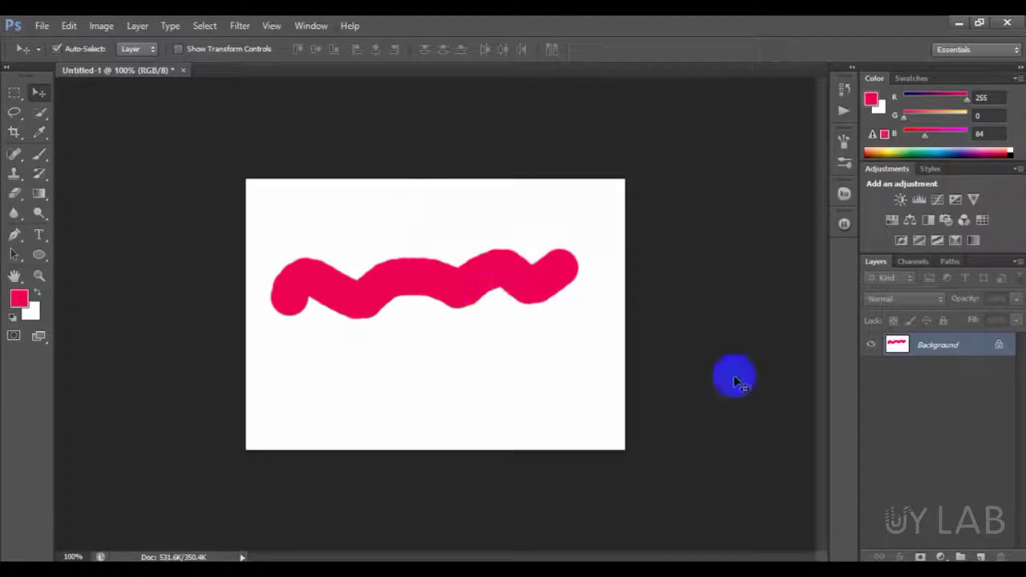
click(912, 361)
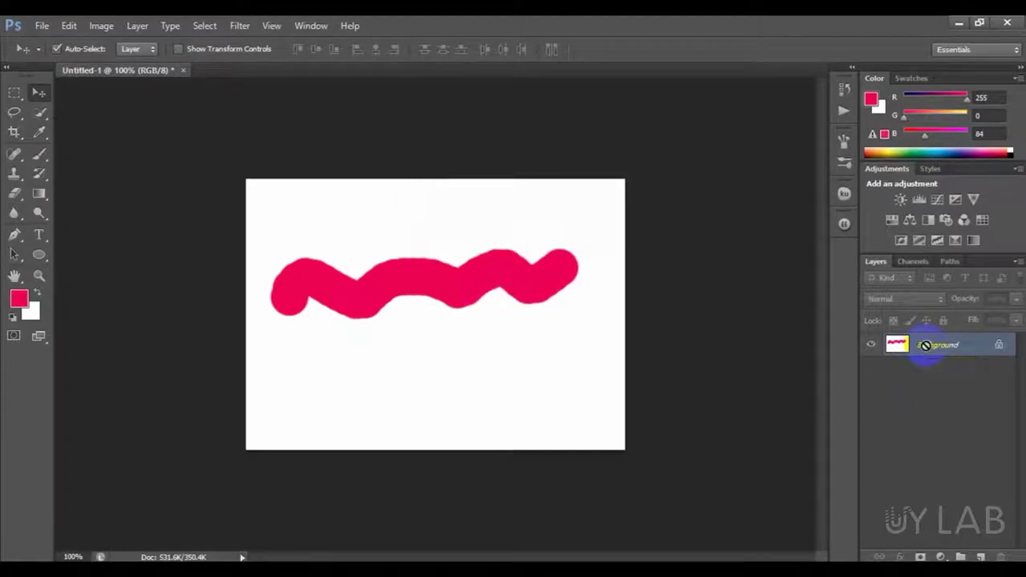
key(ctrl+z)
click(503, 320)
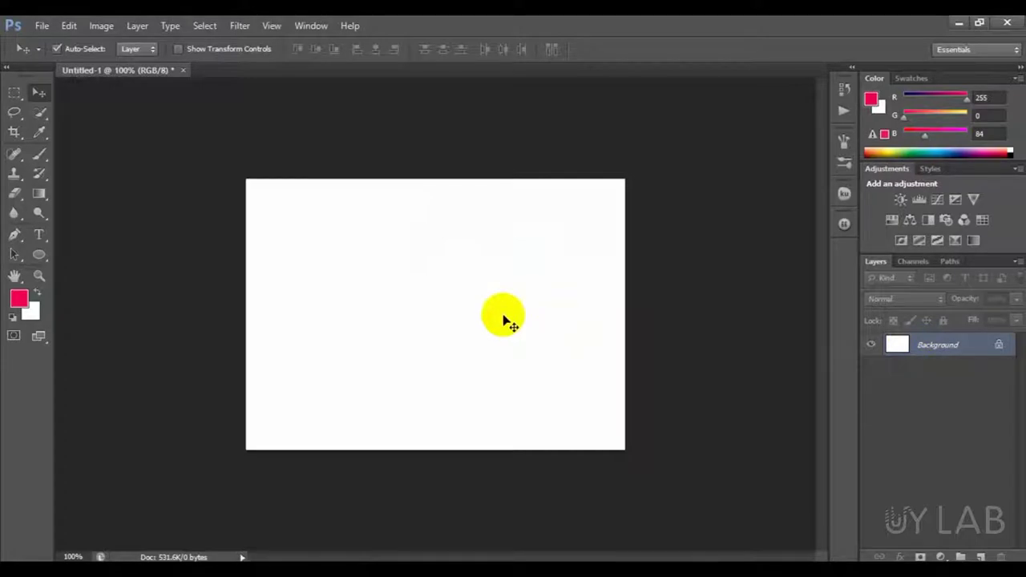
Paint a pink wave on a new Layer 1, move it around, then delete it.
click(981, 556)
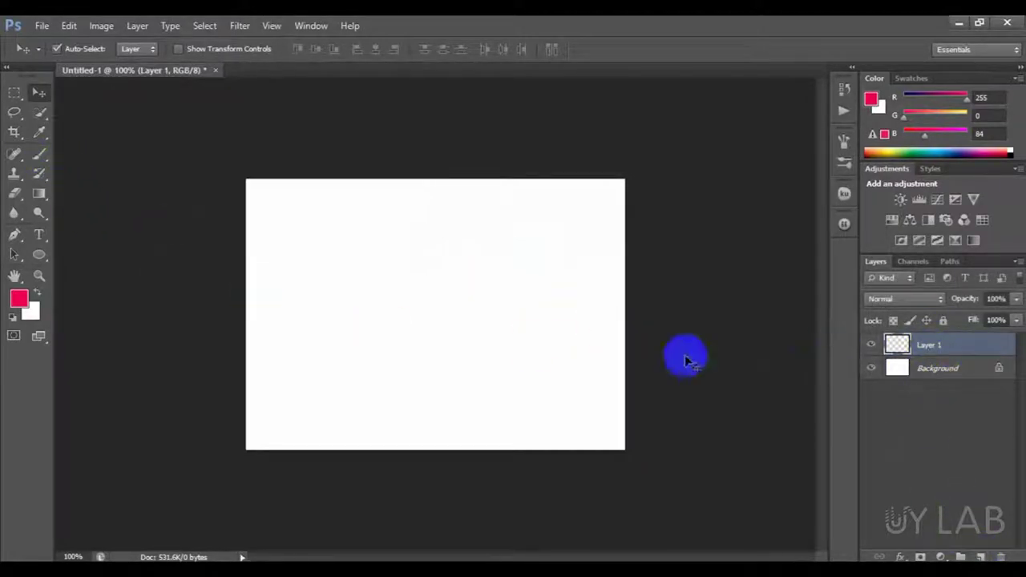
click(560, 341)
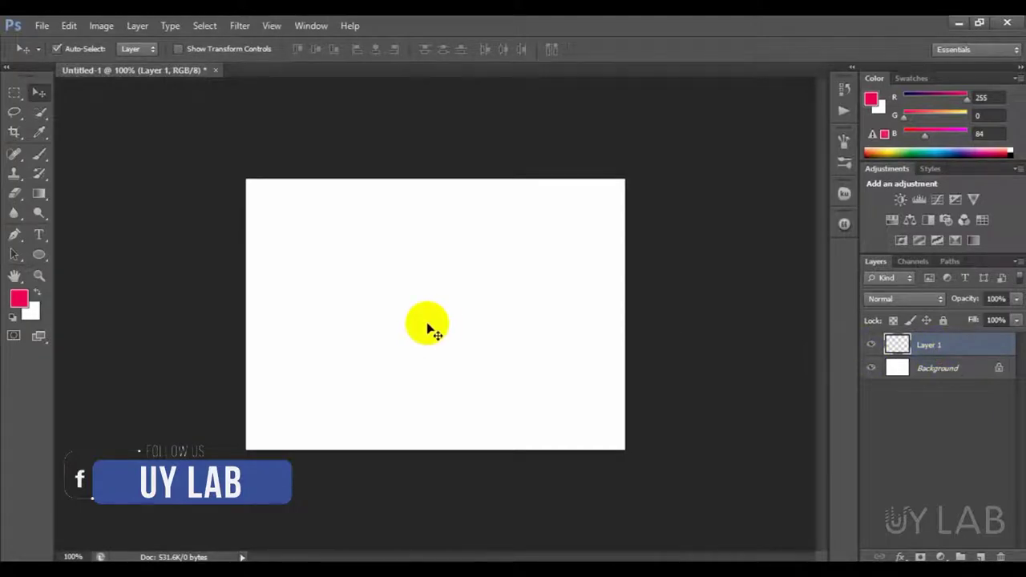
key(b)
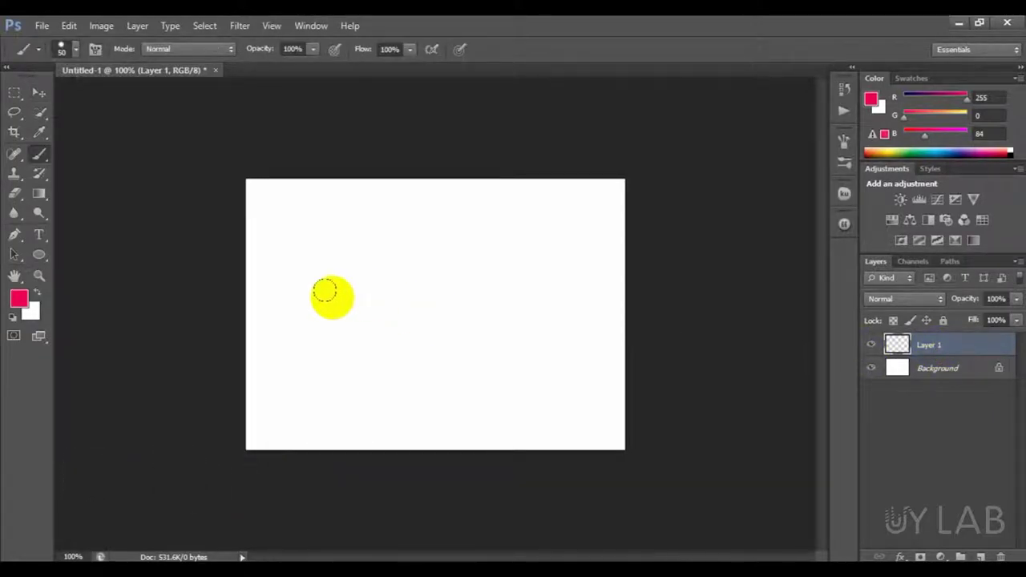
drag(302, 331, 581, 271)
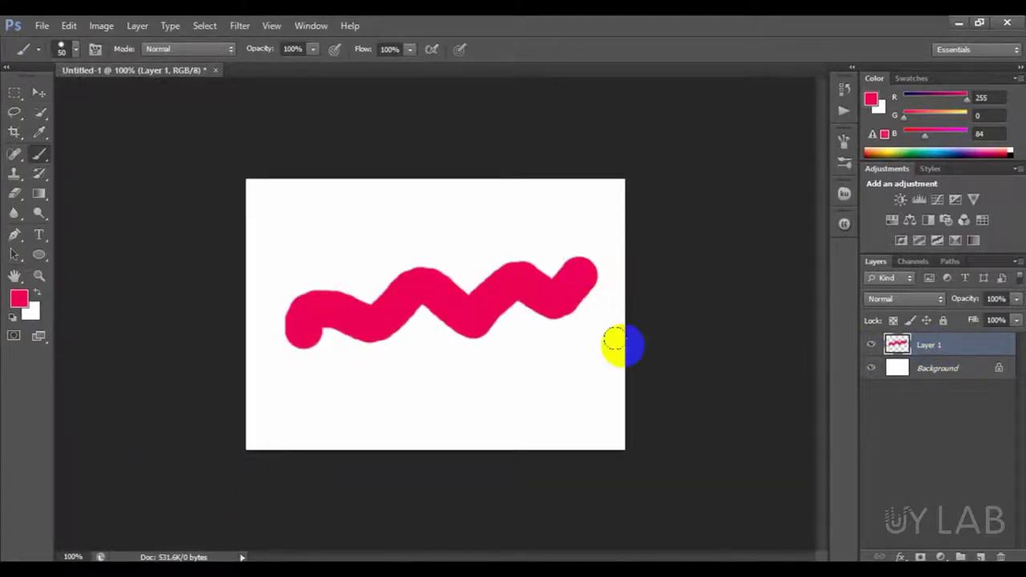
click(39, 93)
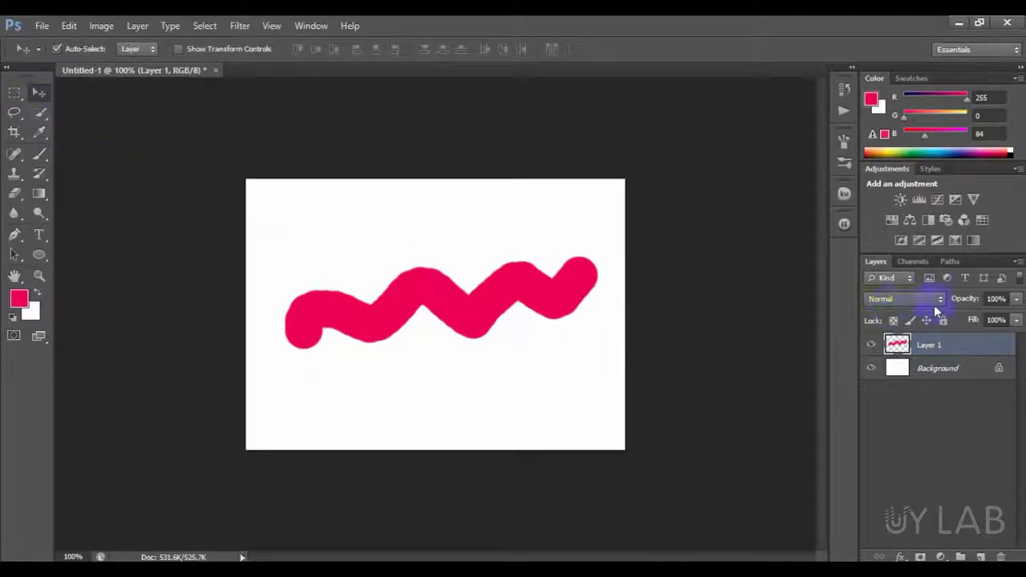
mouse_move(493, 291)
mouse_down()
mouse_move(521, 324)
mouse_move(546, 440)
mouse_up()
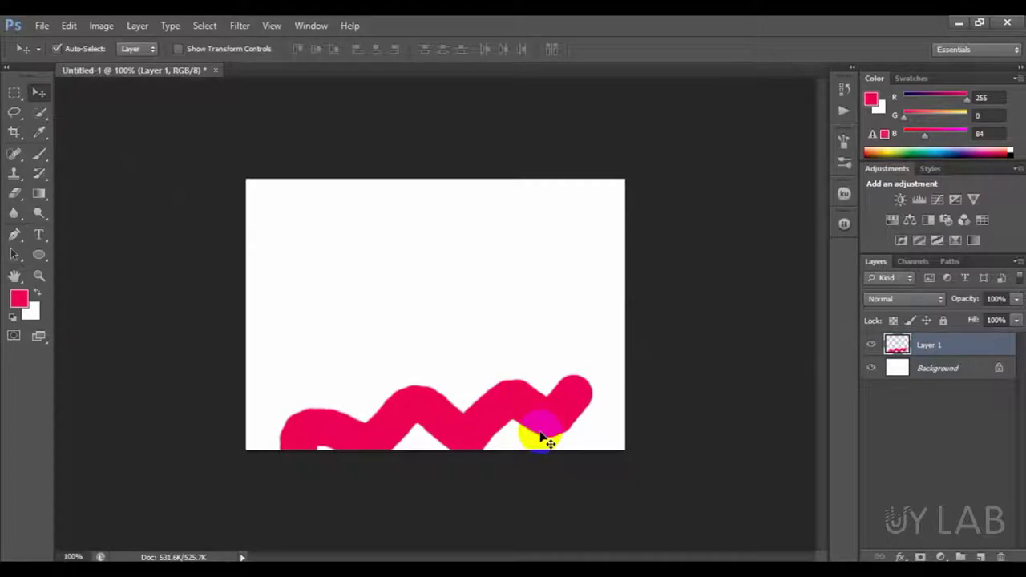
drag(543, 437, 549, 320)
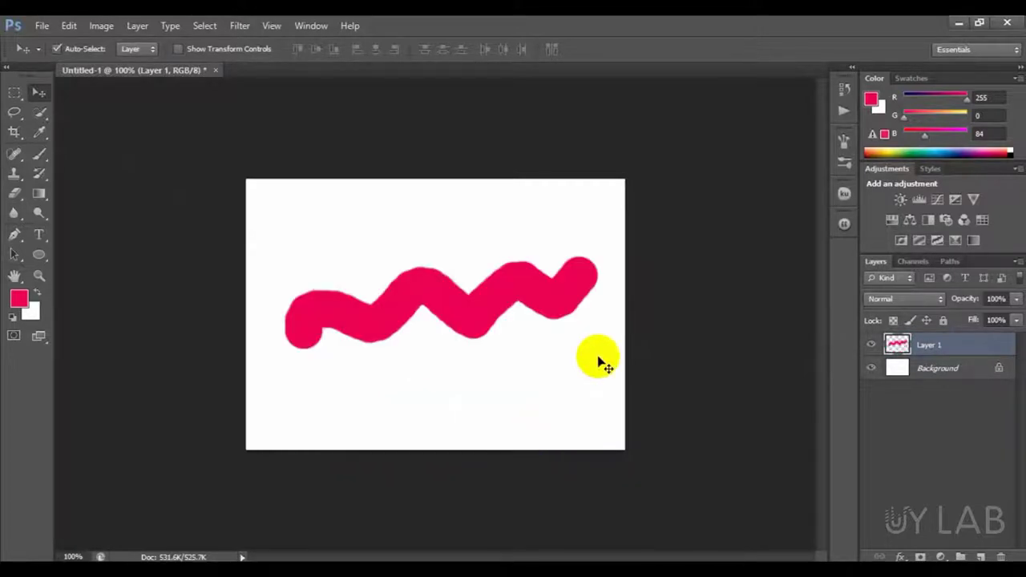
key(Delete)
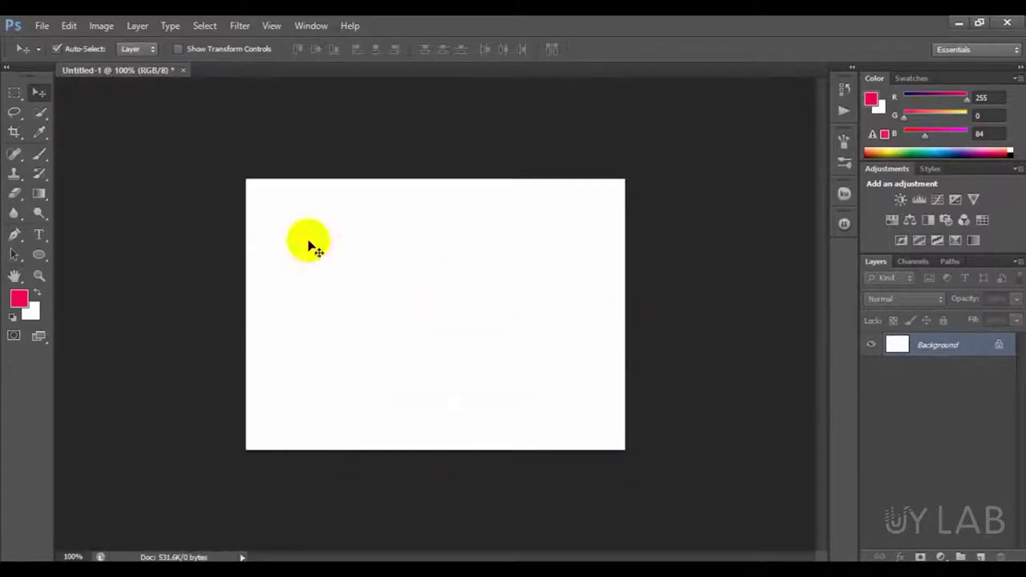
On a new Layer 1, paint a thick hard-edged pink band across the upper canvas.
key(b)
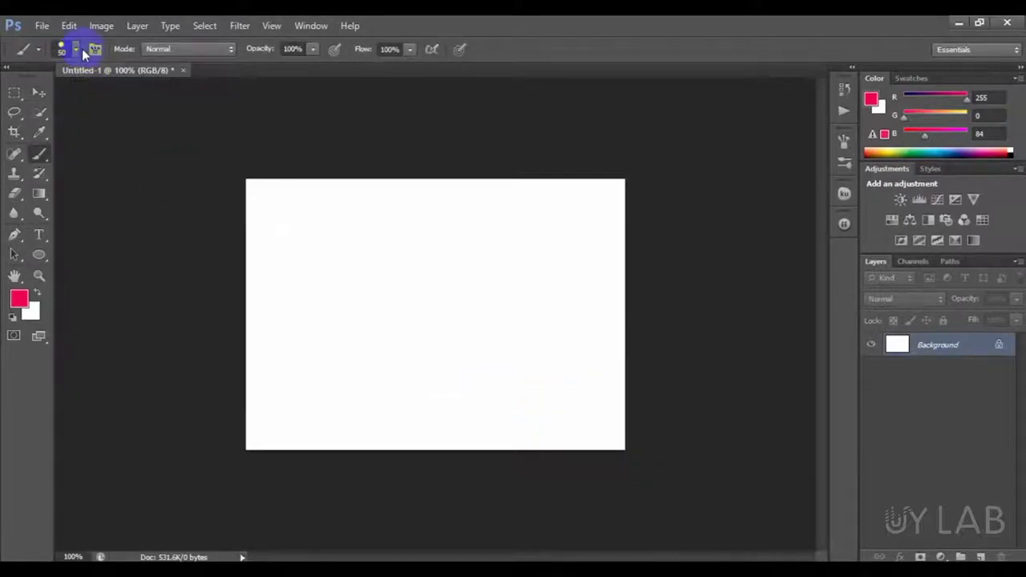
click(77, 49)
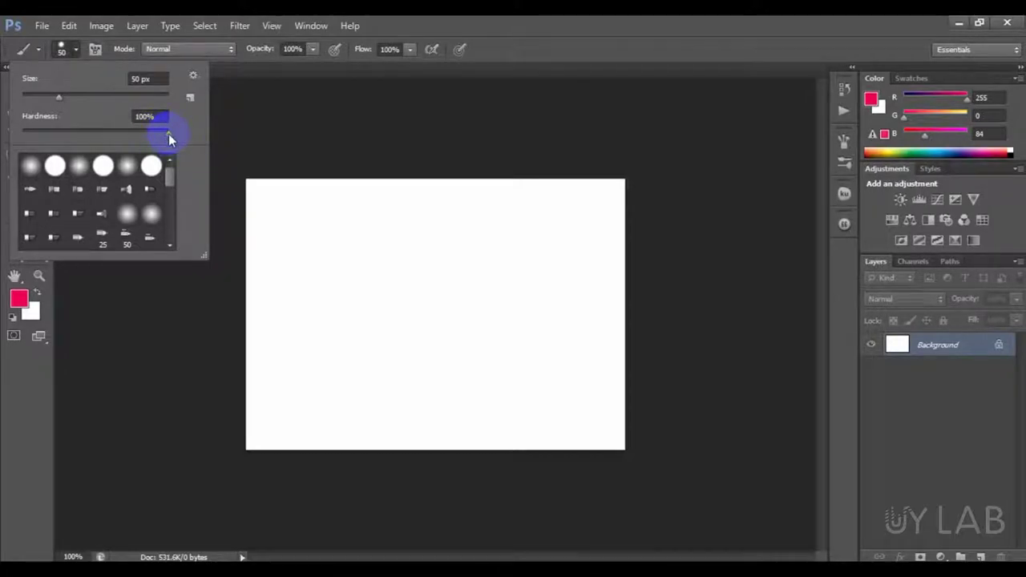
click(339, 289)
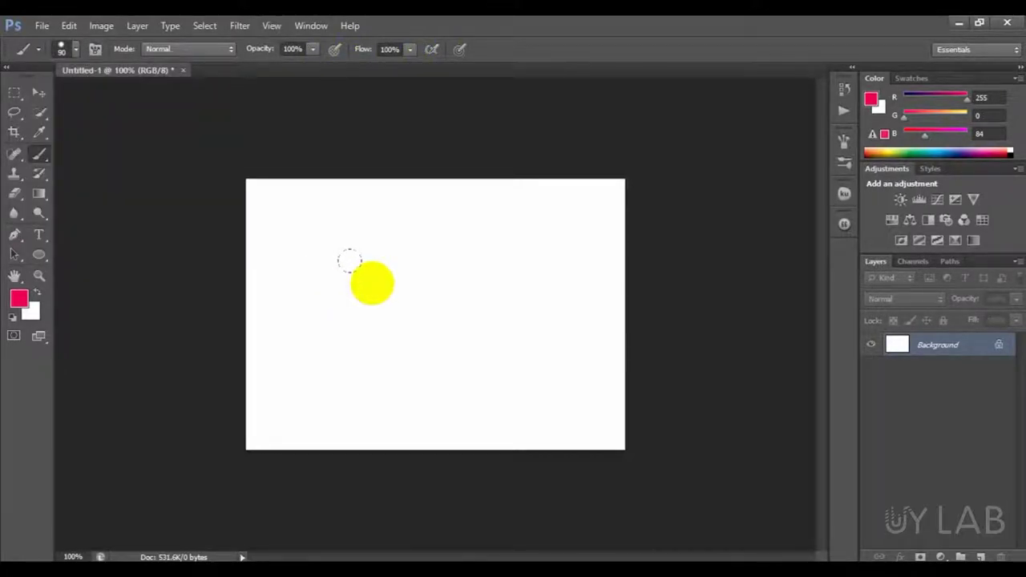
click(982, 557)
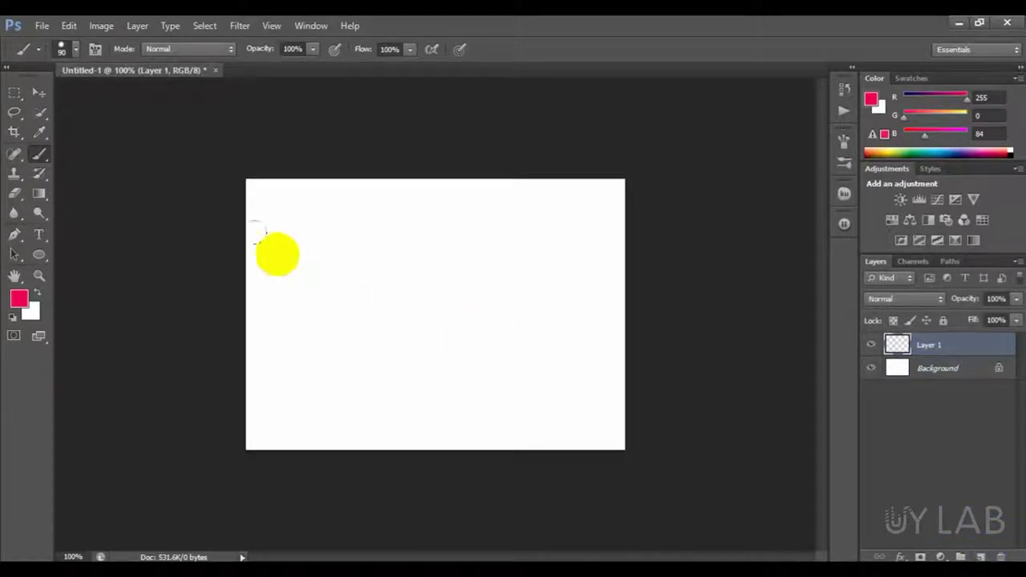
drag(253, 246, 650, 246)
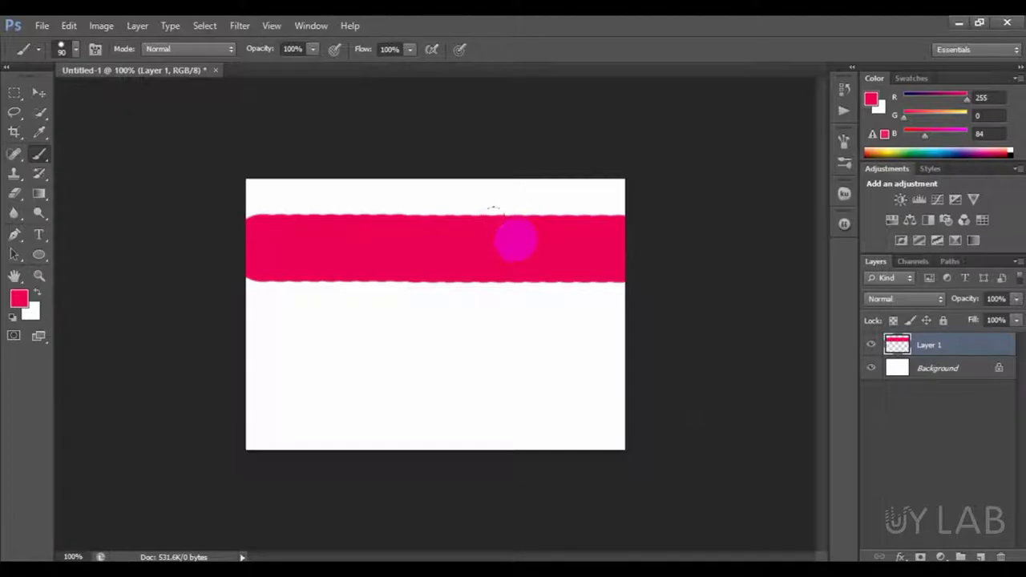
Drag the brush Hardness down to 0% for a fully soft edge.
click(76, 52)
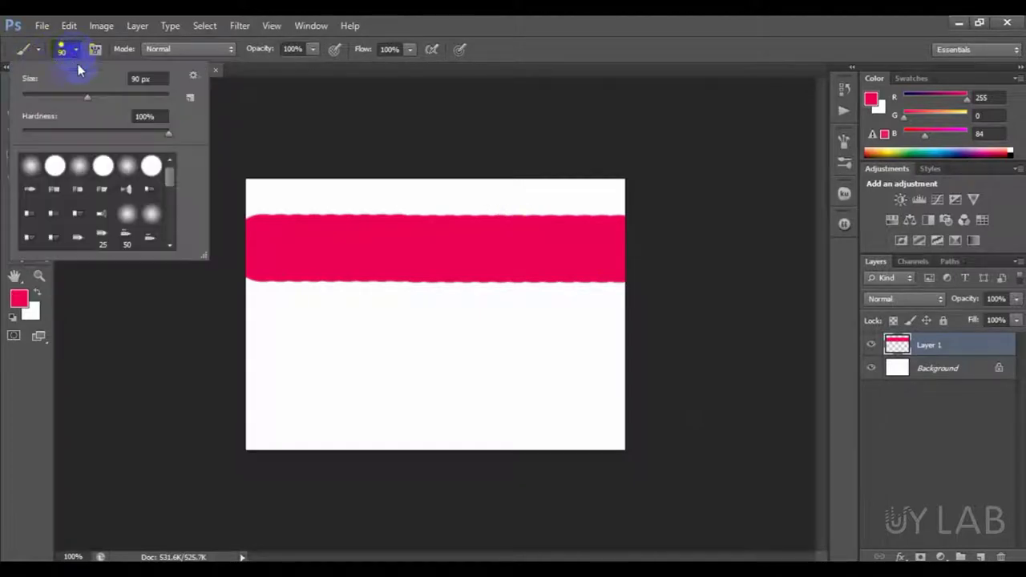
drag(160, 138, 19, 141)
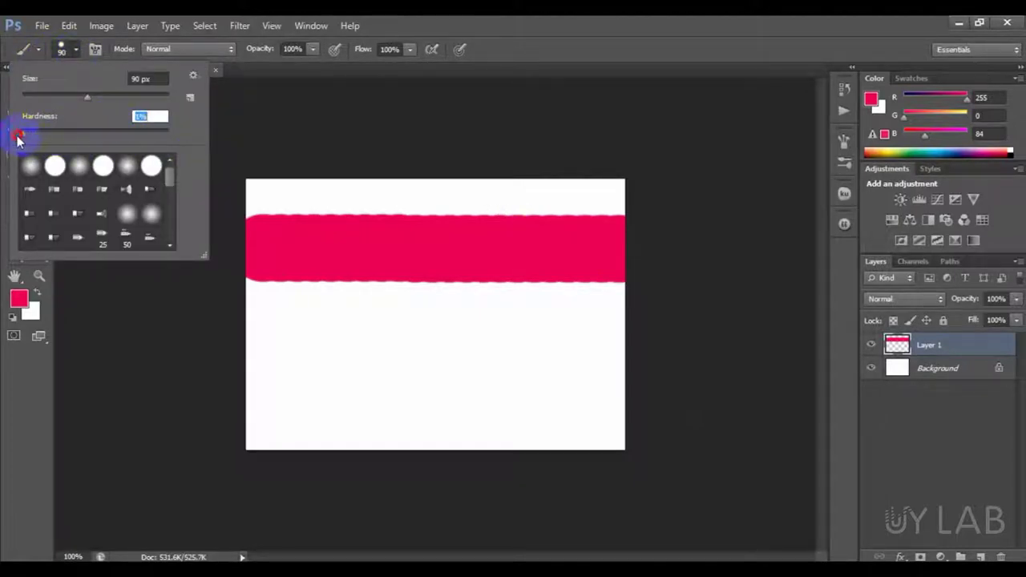
key(Return)
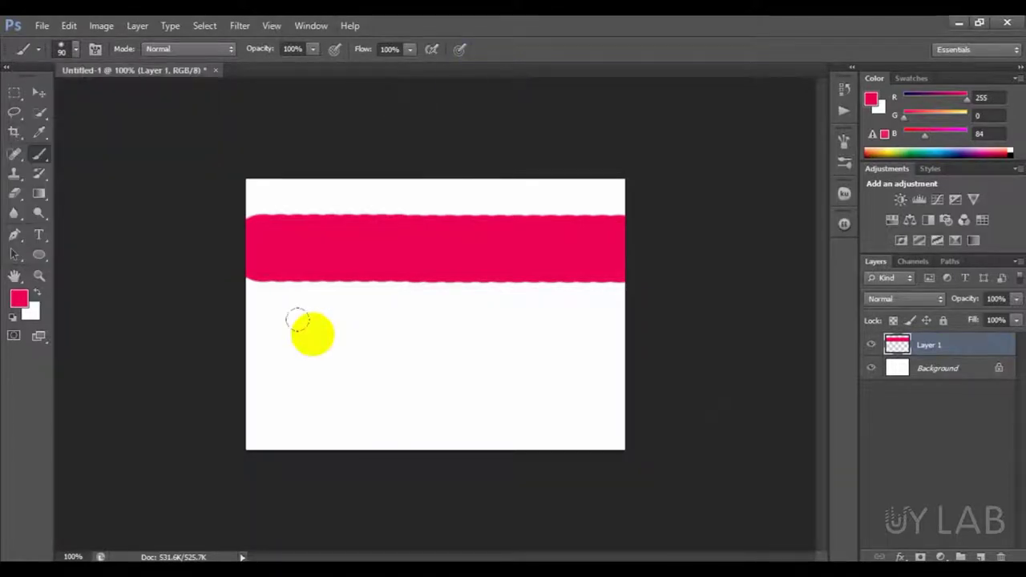
Paint a soft-edged pink band beneath the hard one, then browse the brush presets.
mouse_move(251, 341)
mouse_down()
mouse_move(495, 361)
mouse_move(637, 353)
mouse_up()
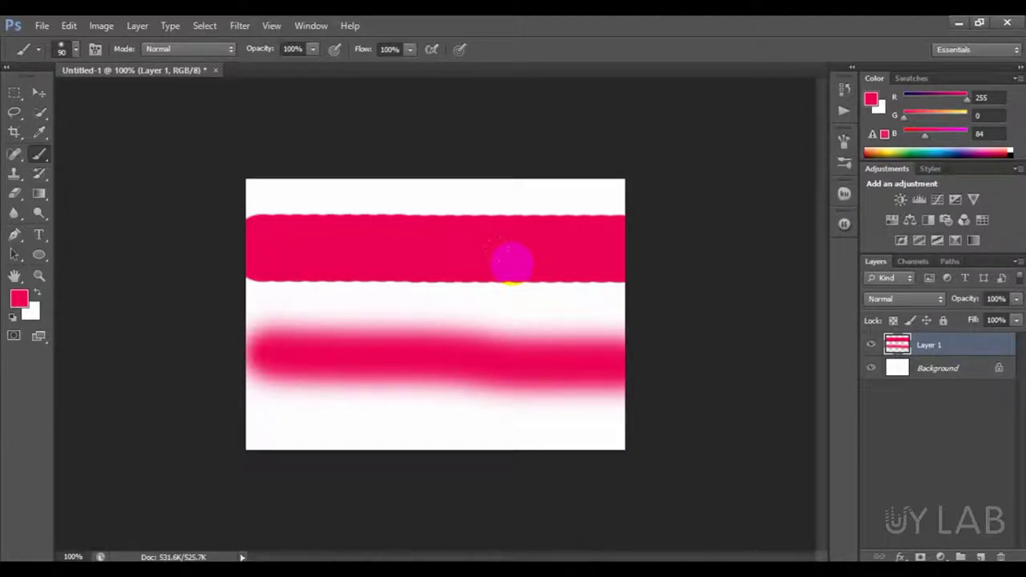
click(64, 49)
click(103, 164)
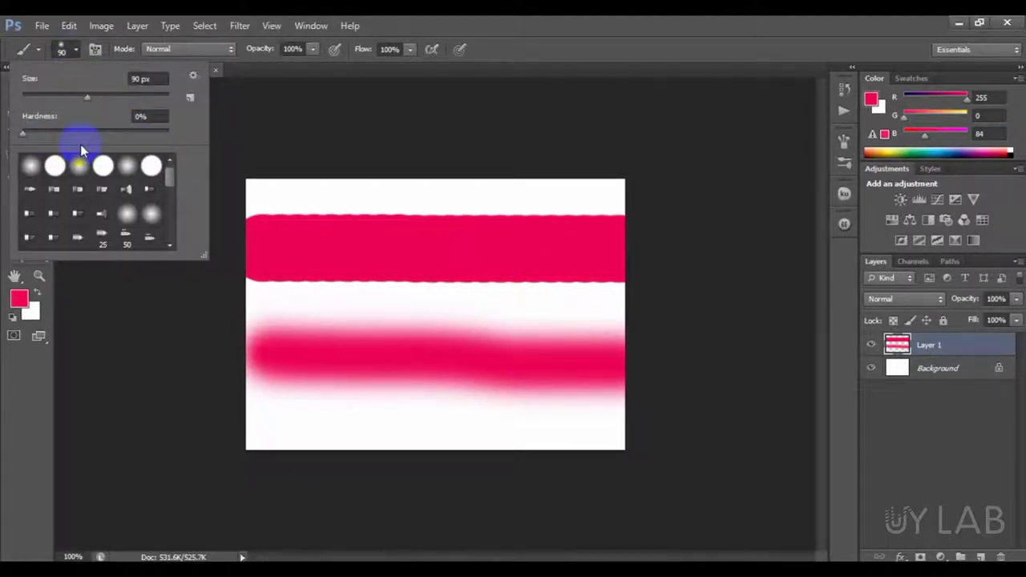
click(102, 164)
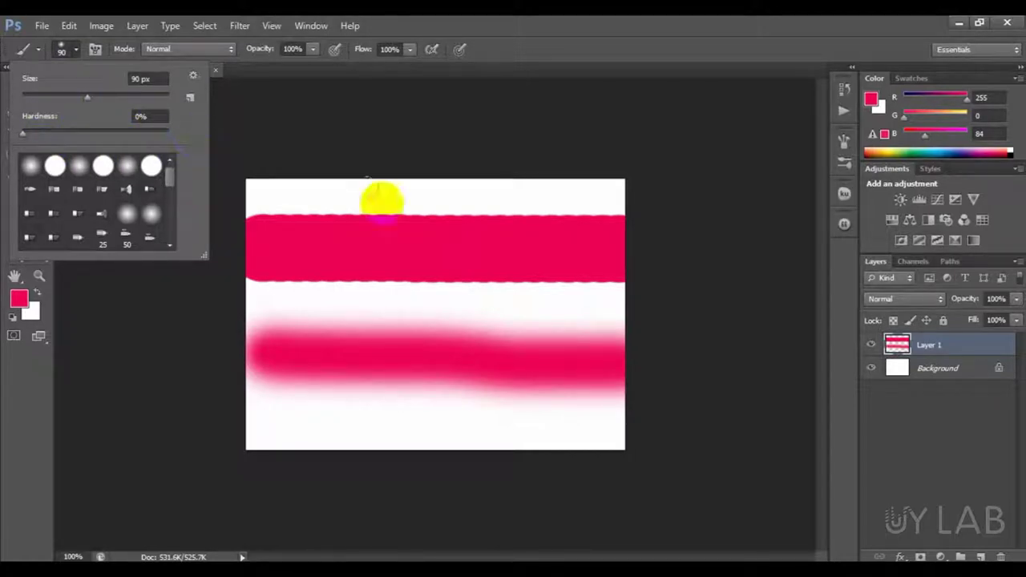
drag(380, 200, 419, 267)
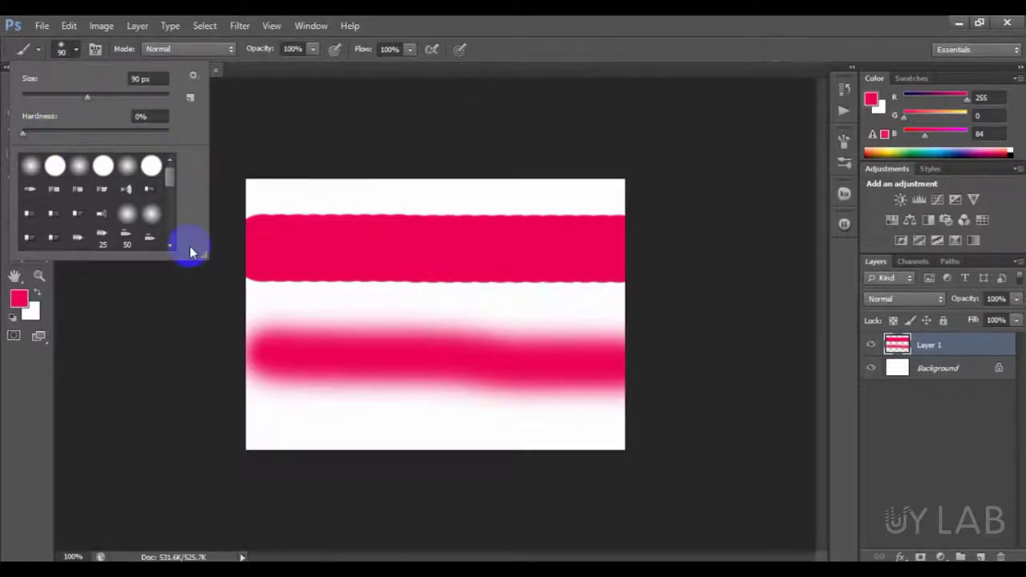
Try other brush presets, close the preset list, and hide Layer 1.
click(102, 165)
click(151, 165)
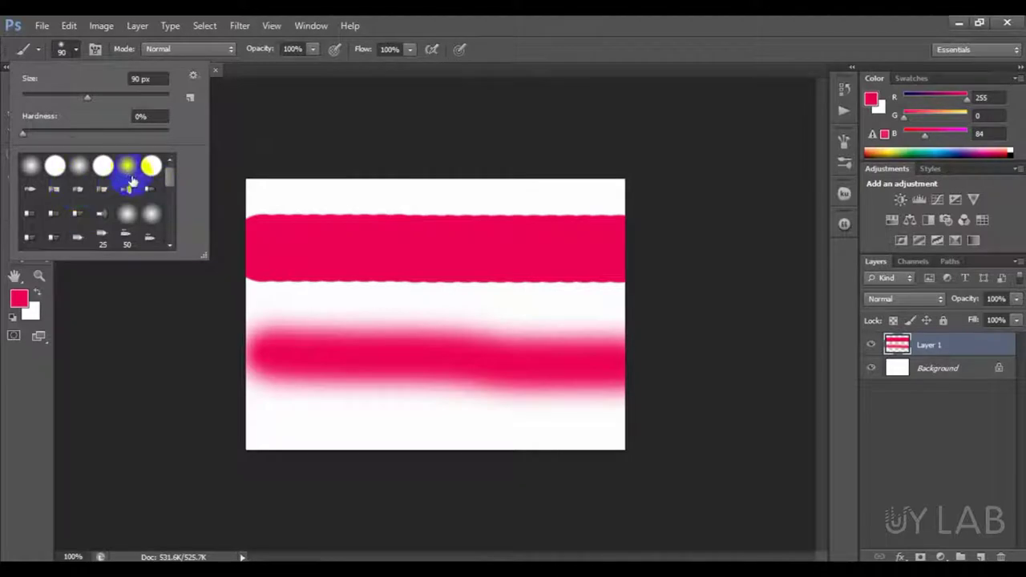
mouse_move(170, 174)
mouse_down()
mouse_move(175, 223)
mouse_move(169, 166)
mouse_up()
click(566, 28)
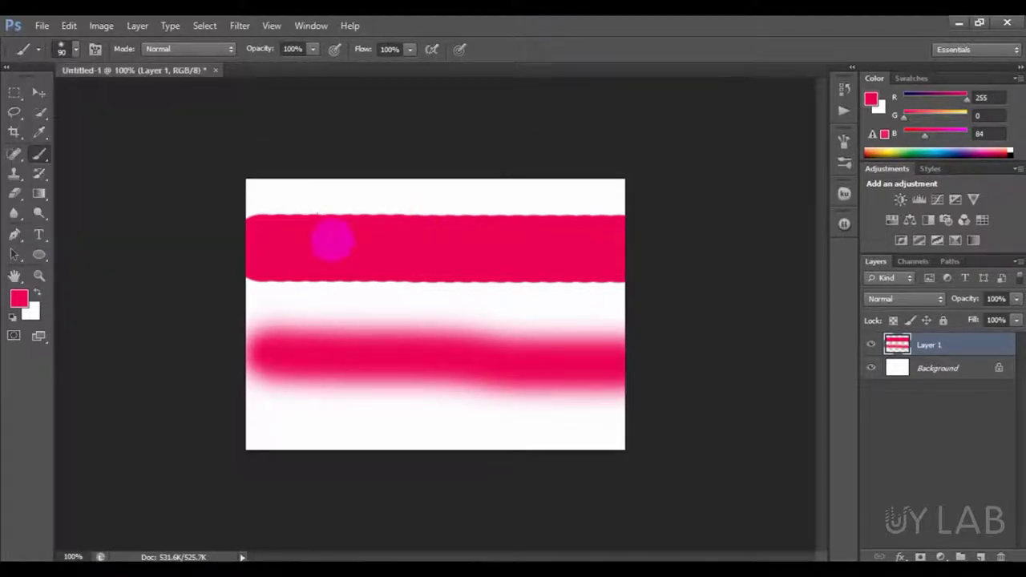
click(871, 345)
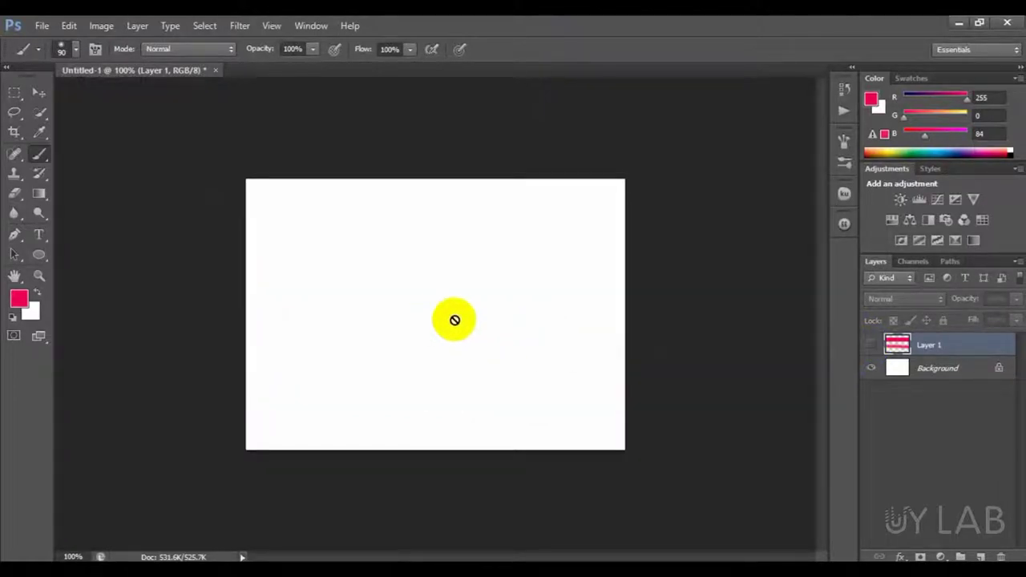
Add an empty Layer 2 and try a brush preset with a pink test stroke, then undo it.
click(980, 557)
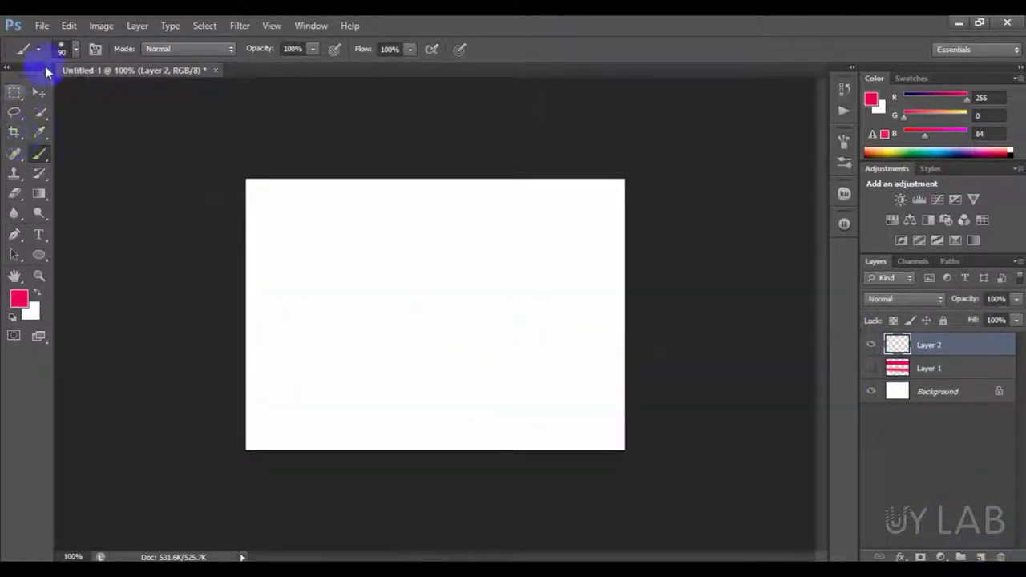
click(77, 50)
double_click(53, 165)
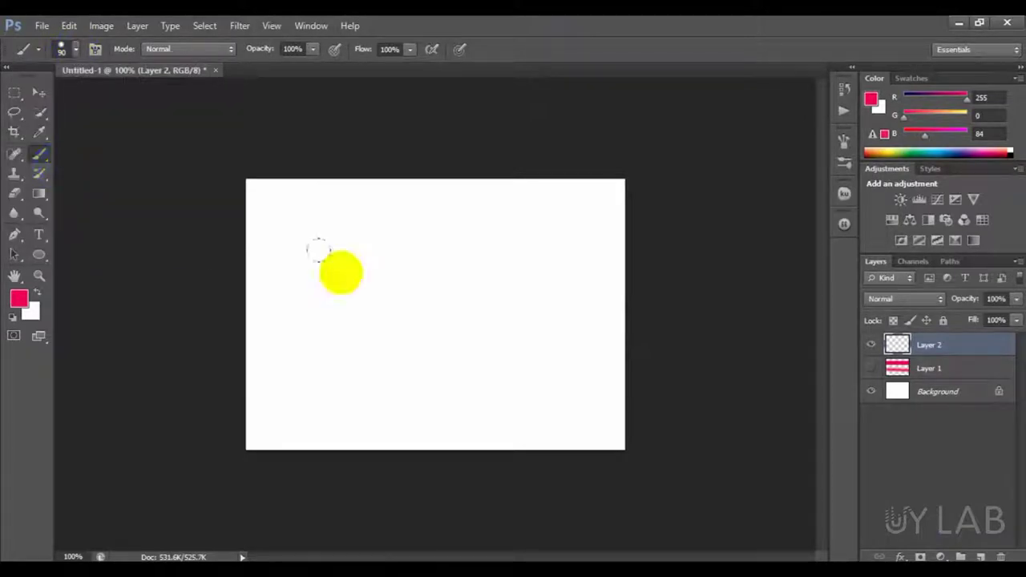
click(307, 257)
drag(307, 257, 642, 241)
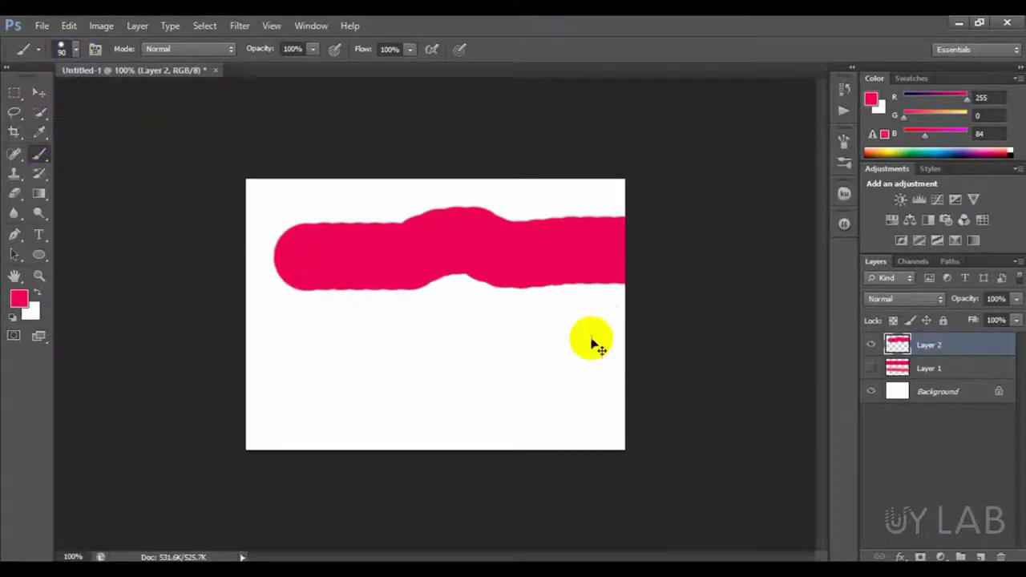
key(ctrl+z)
Try the 39 px textured brush with a wavy pink stroke, then undo it.
click(76, 50)
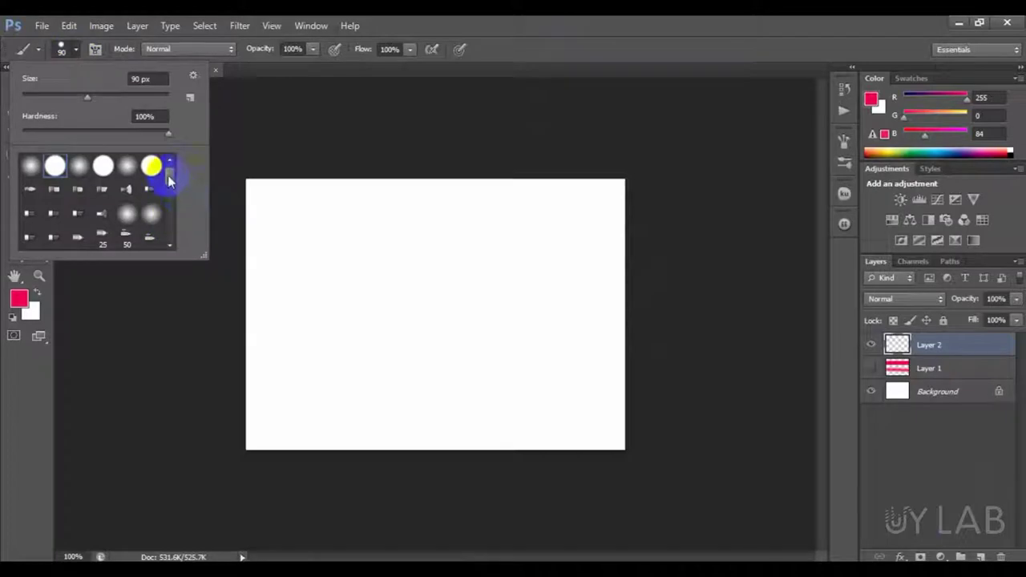
drag(167, 174, 165, 202)
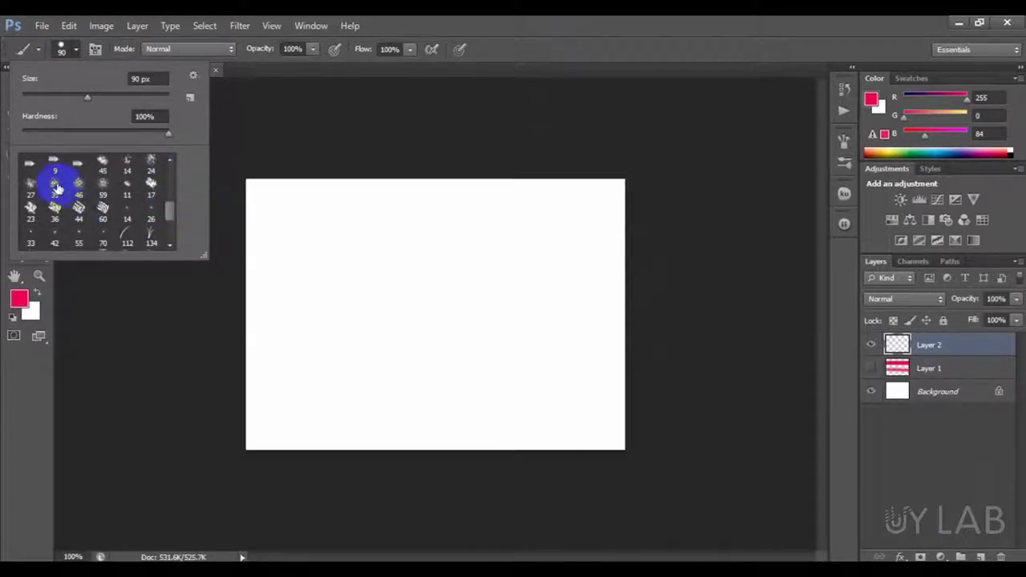
click(55, 184)
click(305, 247)
mouse_move(272, 243)
mouse_down()
mouse_move(436, 262)
mouse_move(607, 254)
mouse_up()
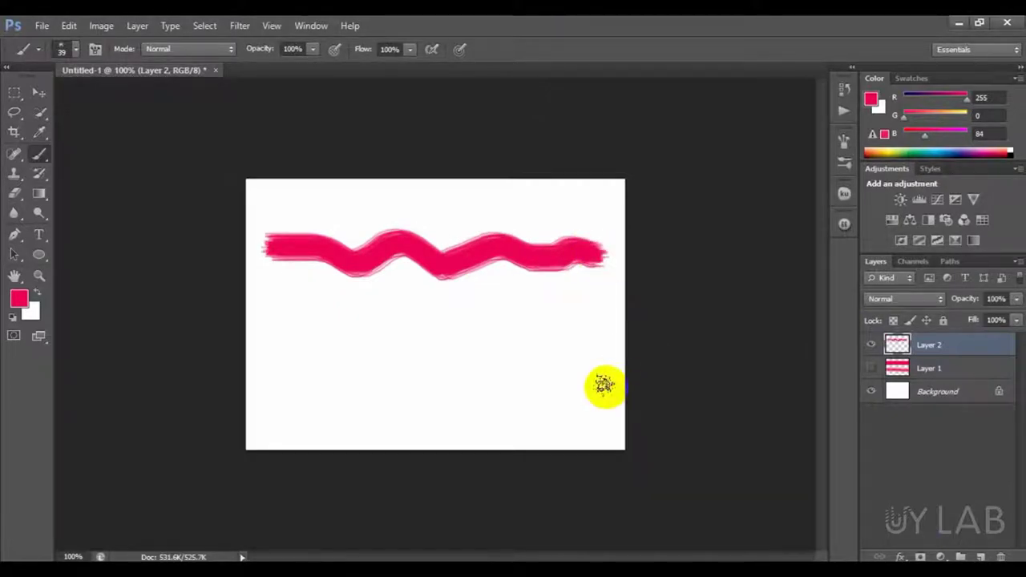
key(ctrl+z)
Settle on the 36 px textured brush preset, undoing its test stroke.
click(75, 49)
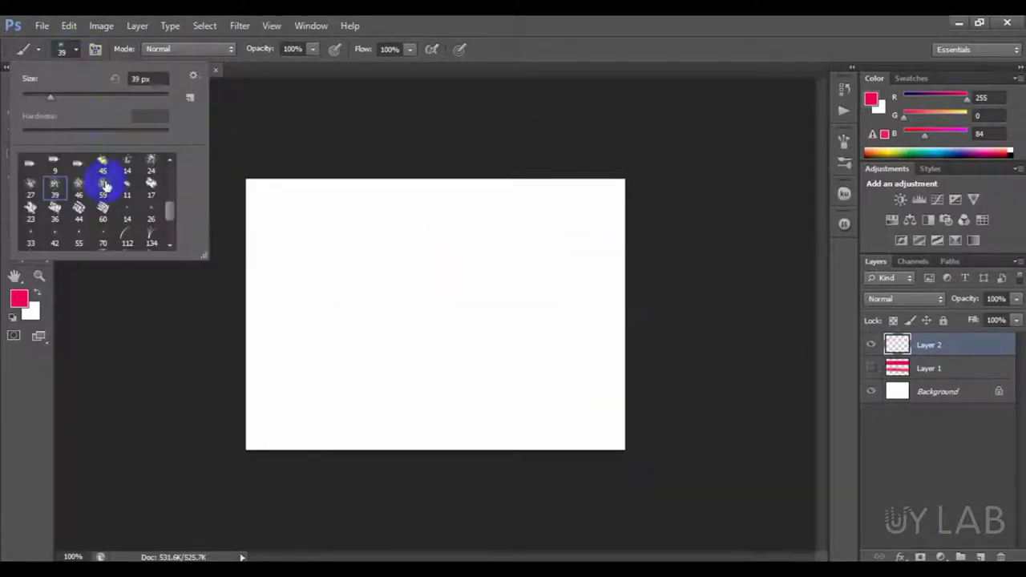
scroll(166, 213, down, 2)
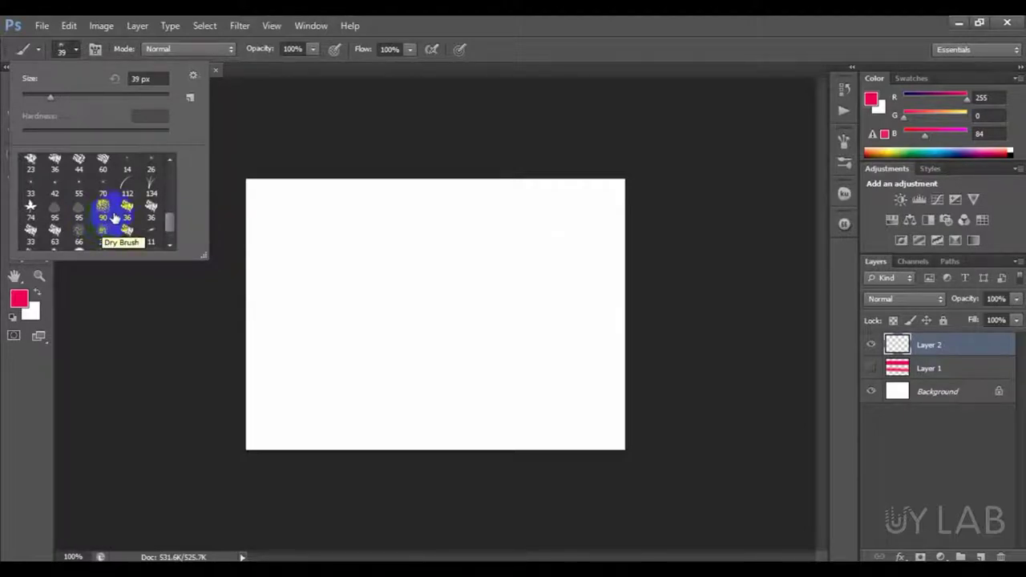
double_click(127, 213)
mouse_move(284, 315)
mouse_down()
mouse_move(326, 279)
mouse_move(569, 286)
mouse_up()
key(ctrl+z)
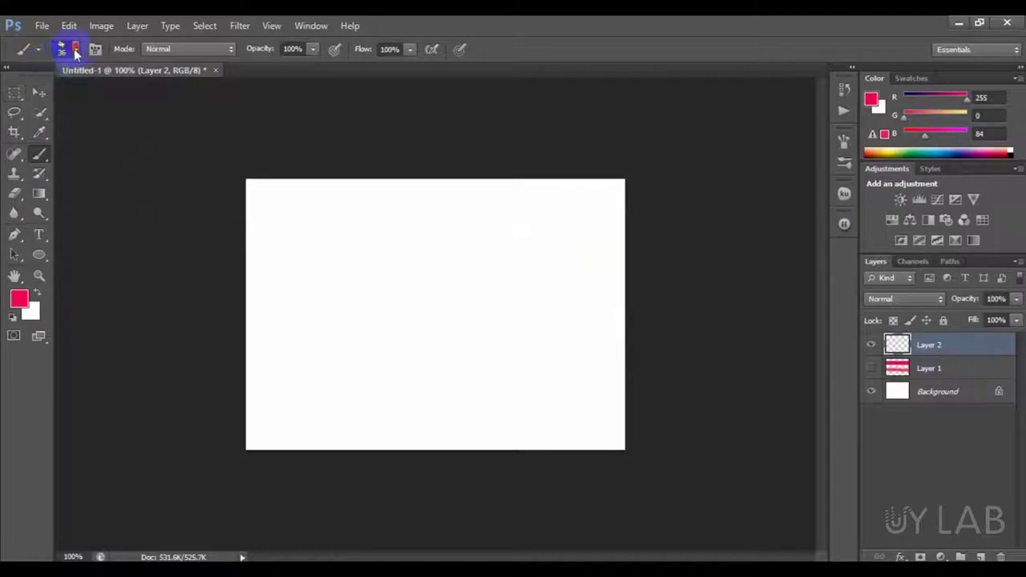
Browse the brush presets and choose a soft round brush.
click(63, 47)
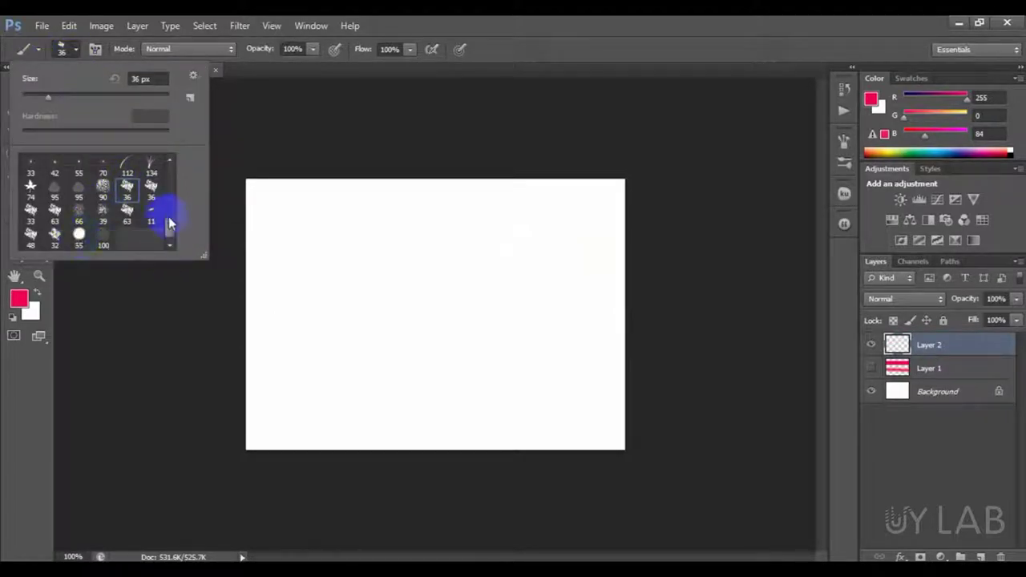
drag(176, 227, 138, 230)
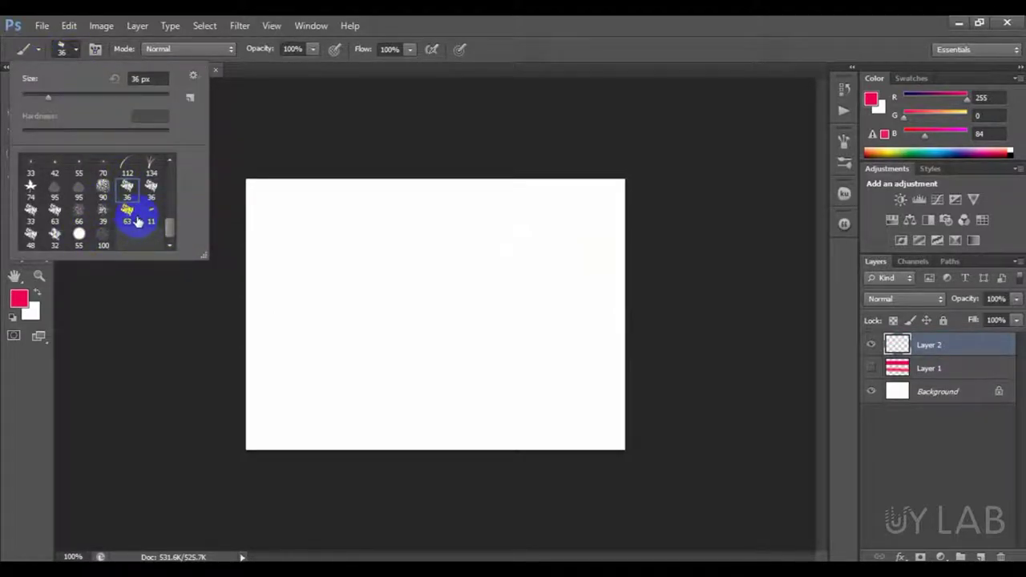
click(496, 26)
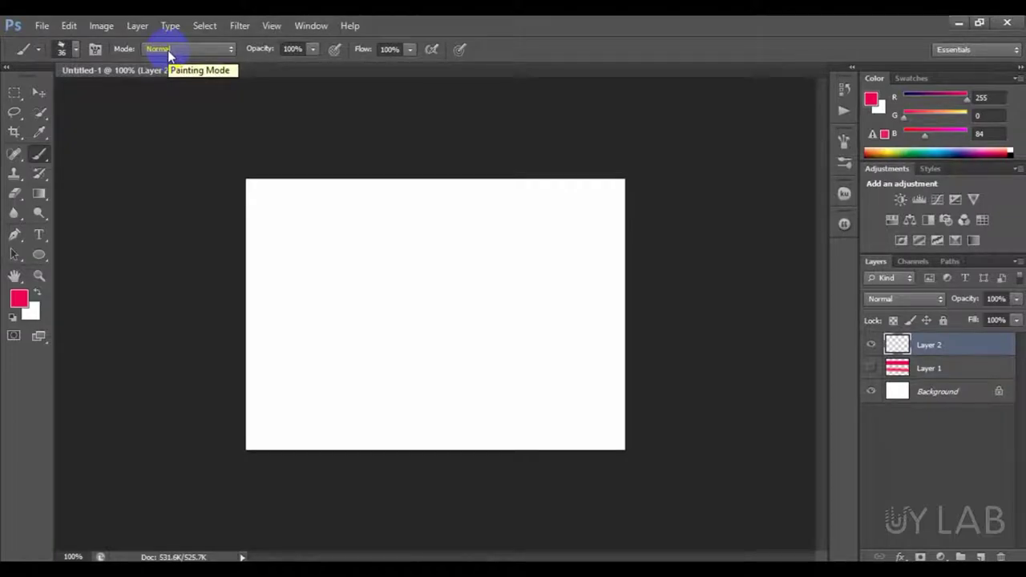
click(74, 51)
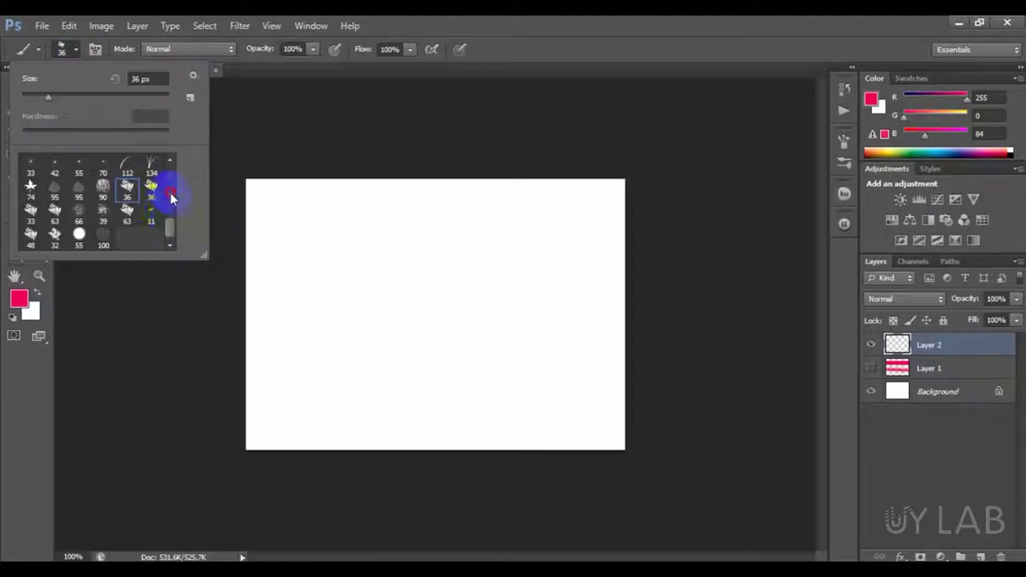
scroll(165, 199, up, 10)
double_click(66, 166)
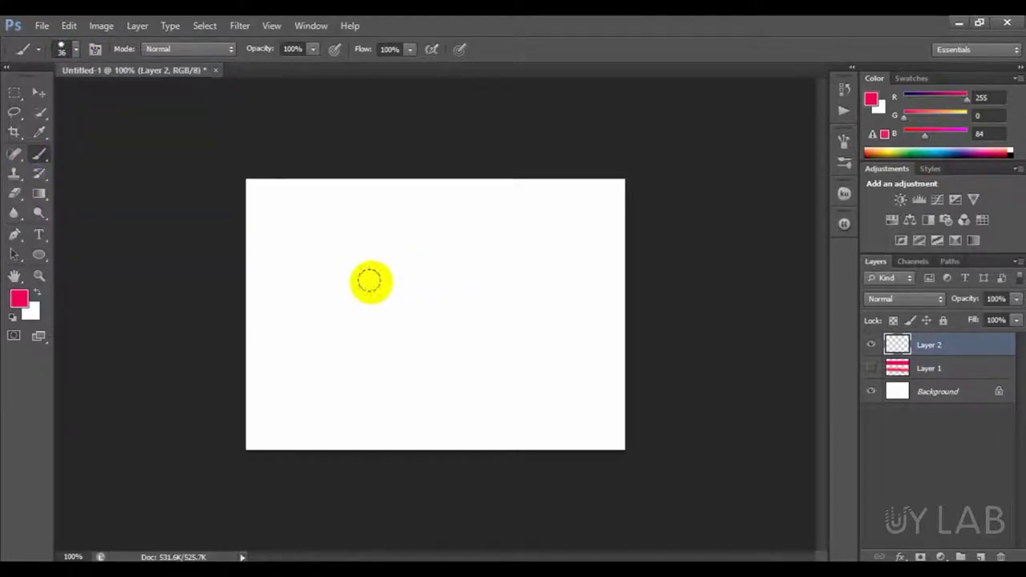
Enlarge the soft round brush to 80 px and paint a pink stroke across the top.
click(104, 52)
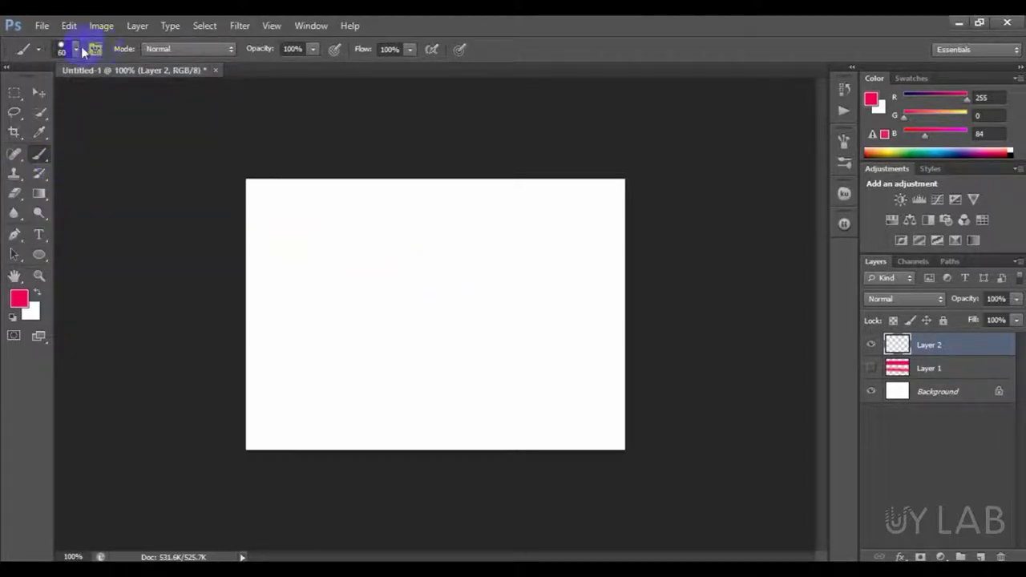
click(76, 49)
double_click(32, 163)
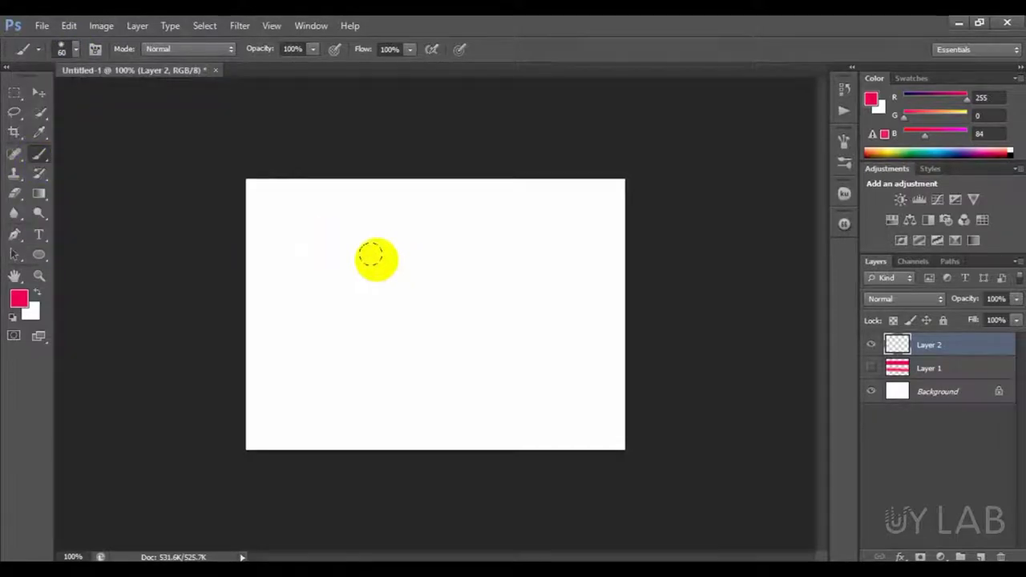
key(bracketright)
key(bracketright)
click(266, 238)
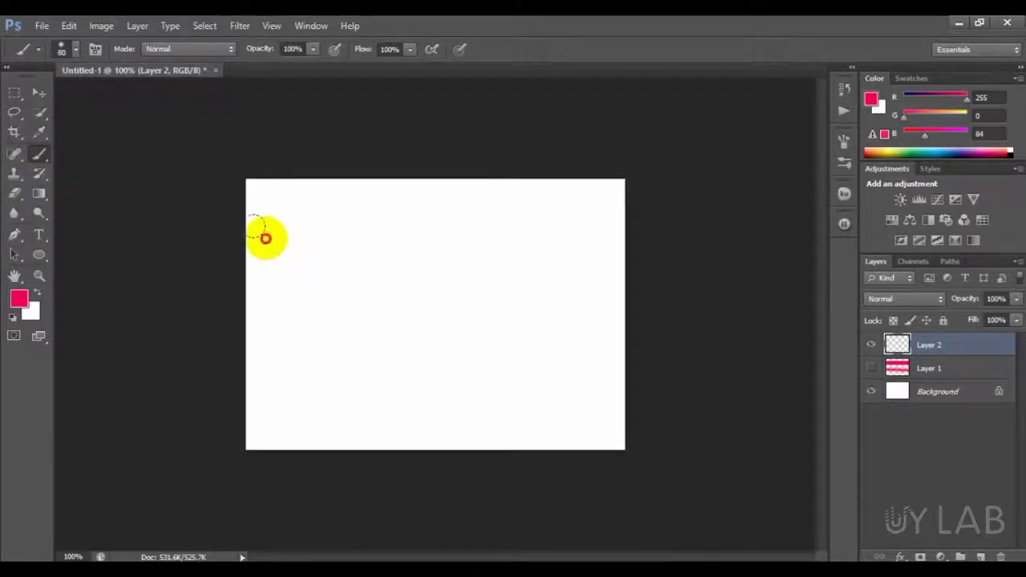
drag(265, 239, 684, 228)
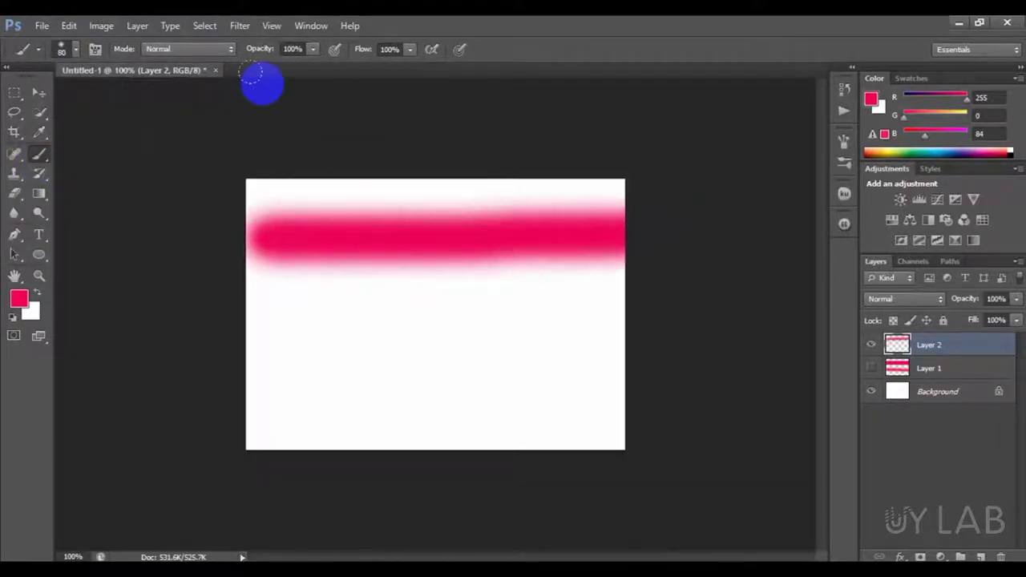
Set the brush blend mode to Normal and paint over the pink stroke.
click(176, 50)
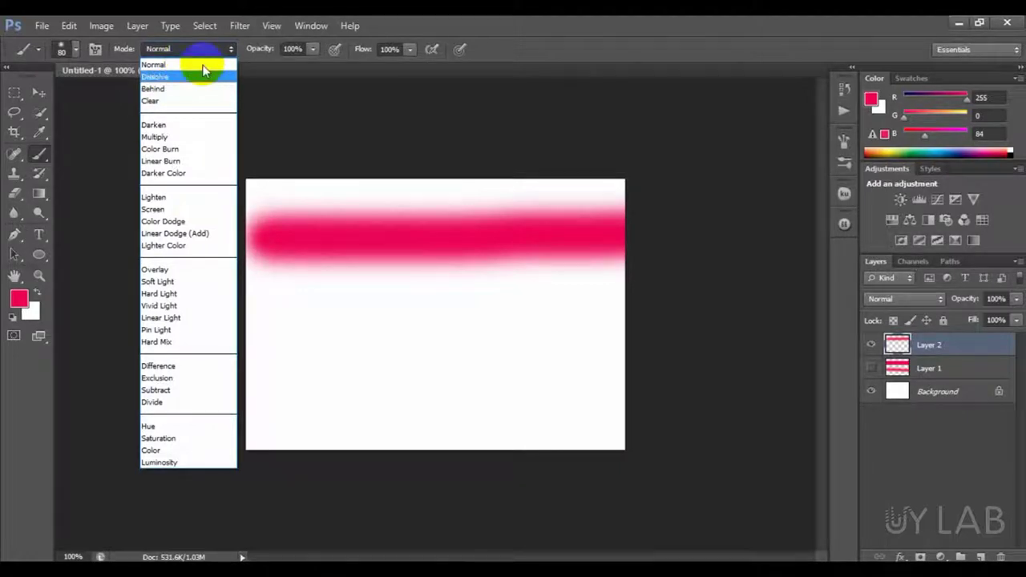
click(201, 65)
drag(313, 238, 626, 238)
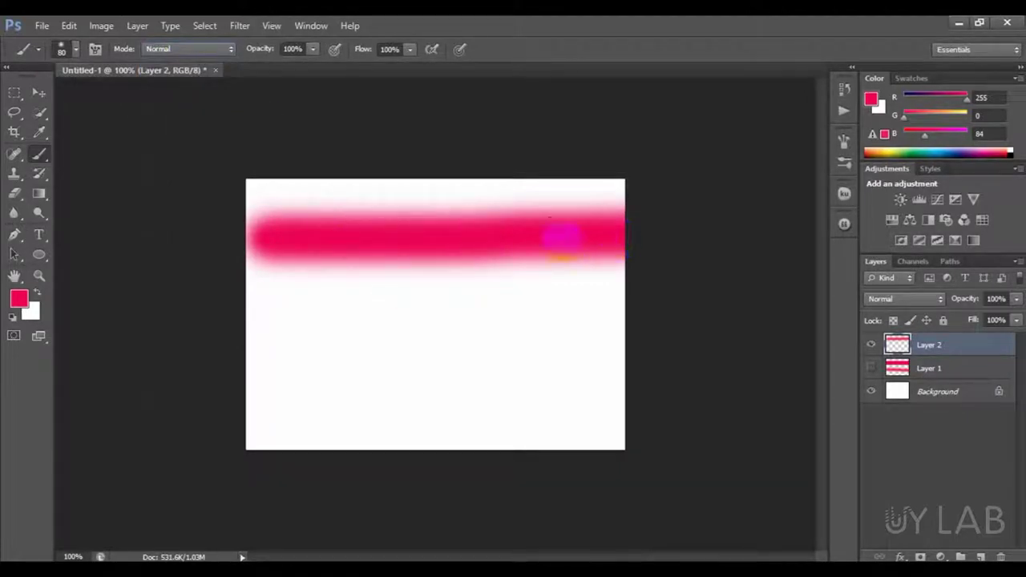
Switch to Dissolve mode and paint a grainy pink band below the soft one.
click(180, 50)
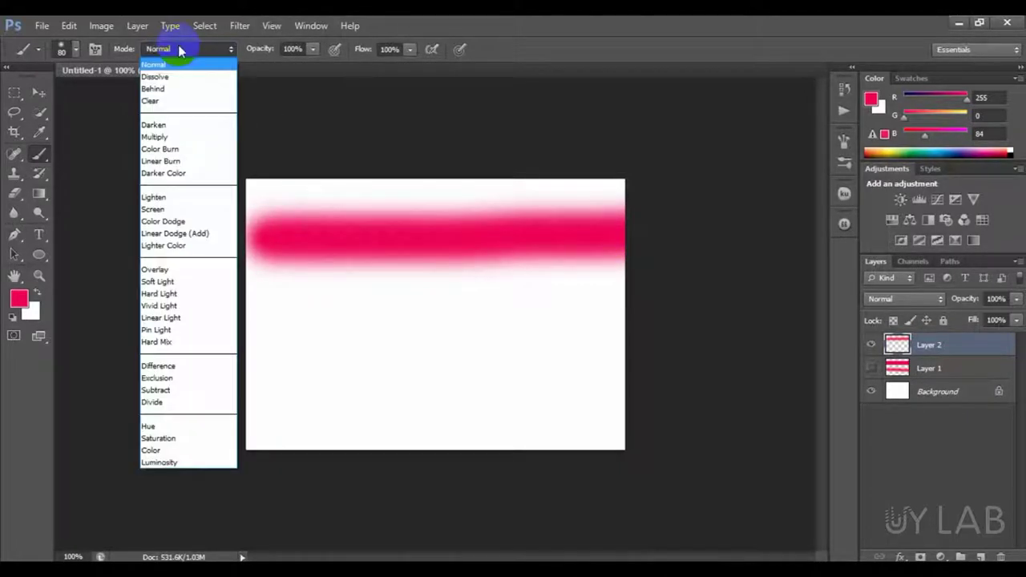
click(175, 77)
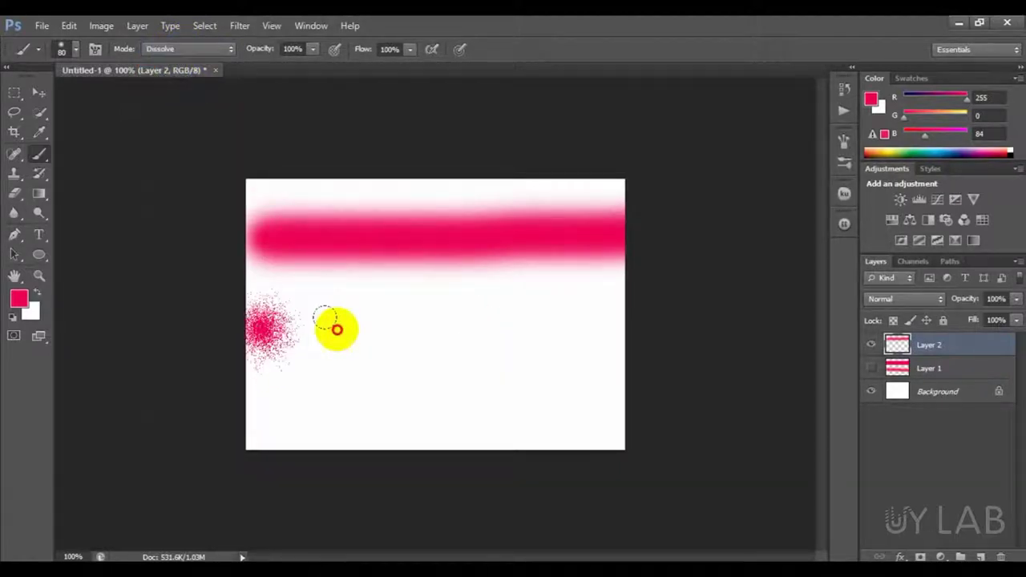
drag(255, 319, 666, 315)
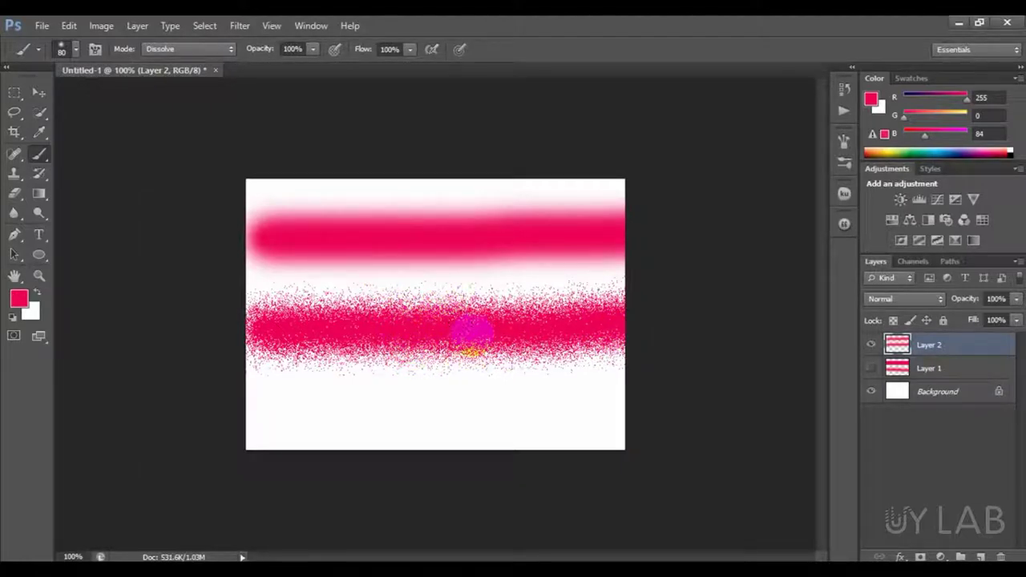
click(167, 51)
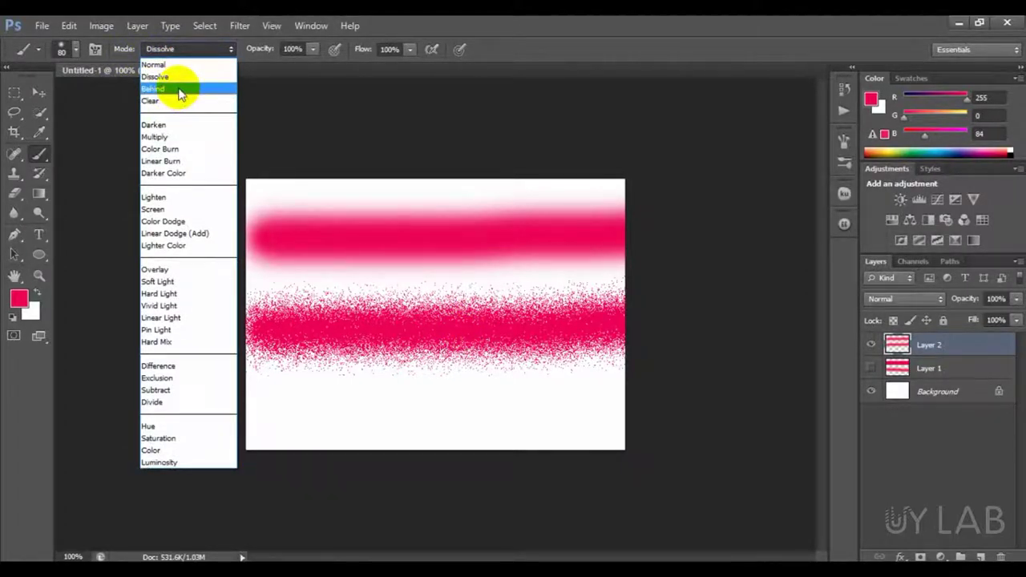
Set Behind mode and blue (R16 G21 B219) as foreground, then undo a blue test stroke.
click(179, 90)
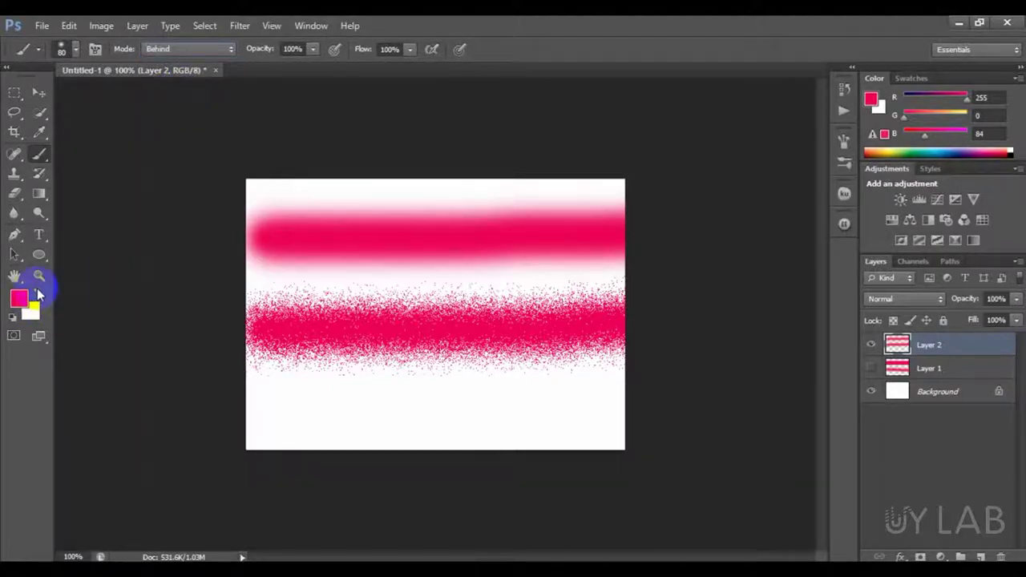
click(38, 295)
click(17, 297)
drag(511, 247, 517, 215)
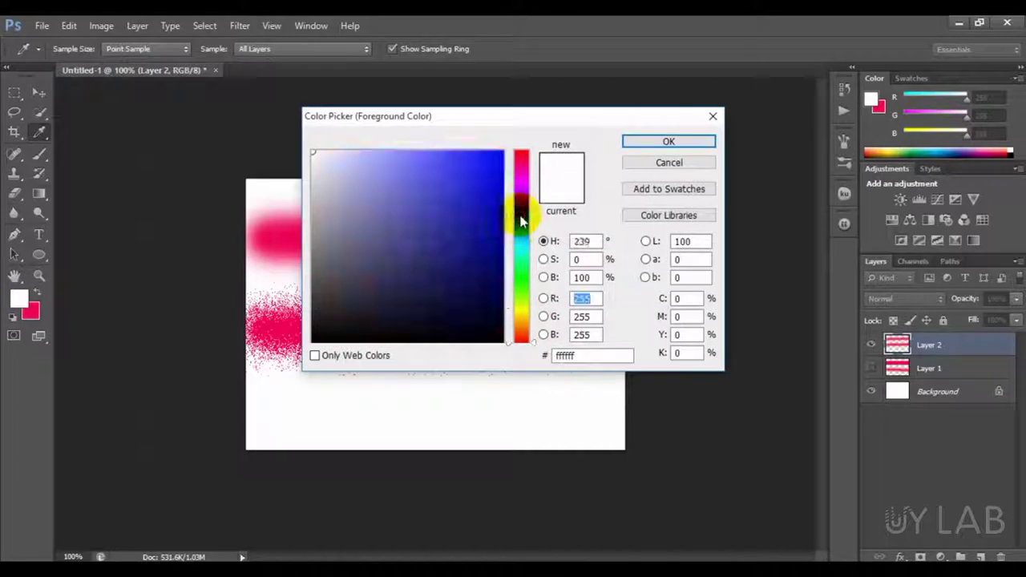
click(489, 175)
click(648, 140)
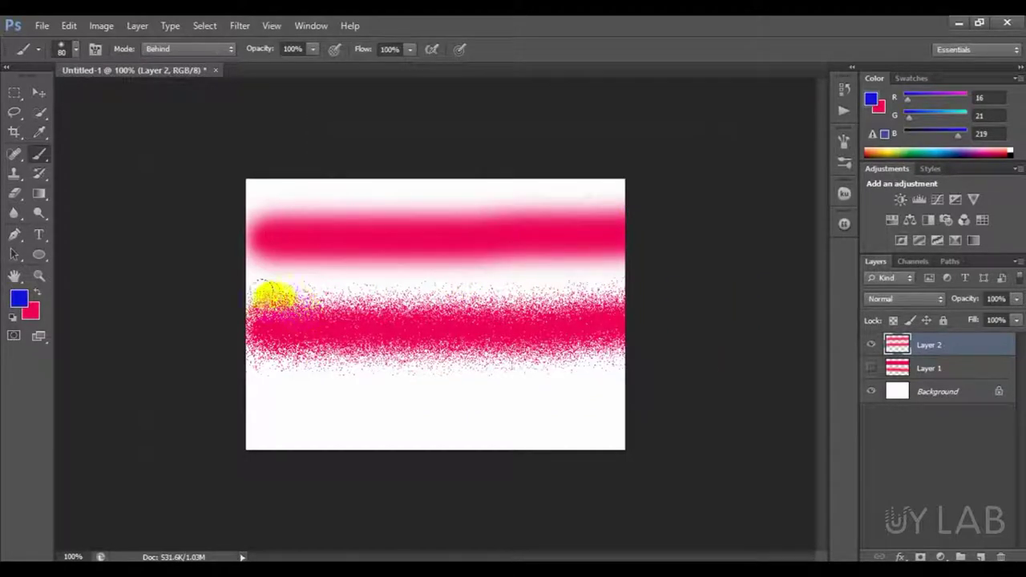
drag(251, 290, 638, 282)
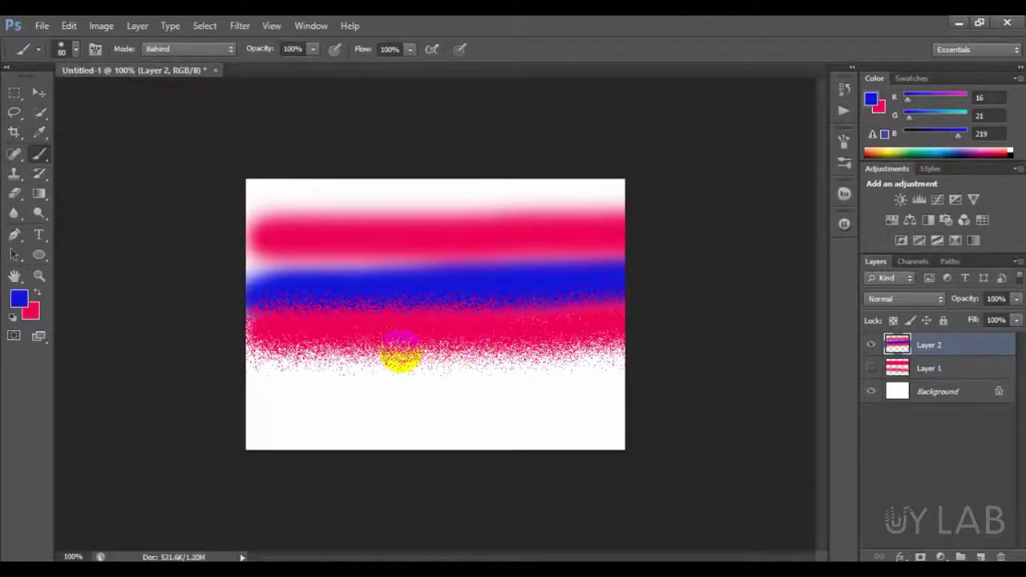
click(456, 283)
key(ctrl+z)
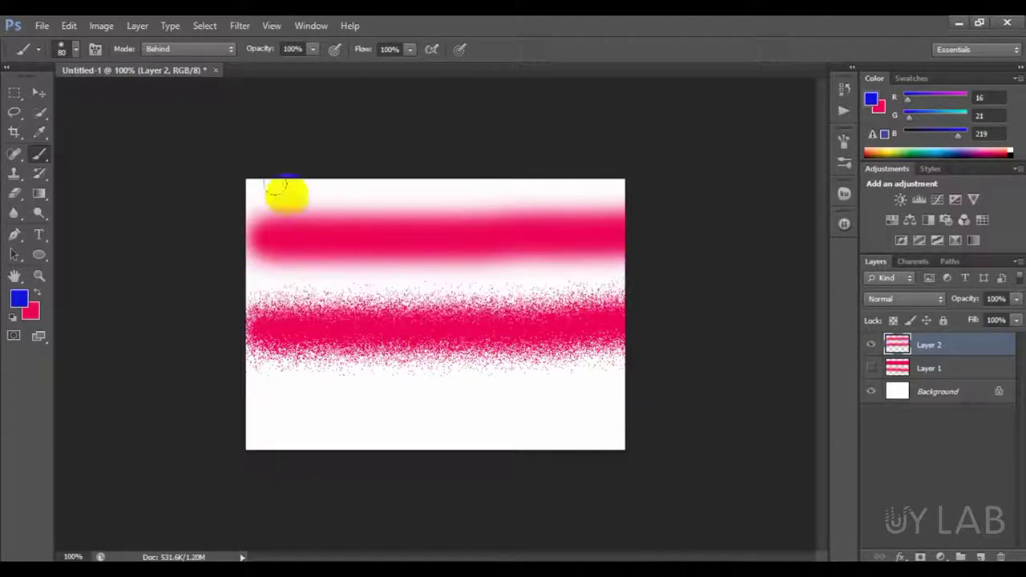
Return the brush to Normal mode and undo a blue band painted over the lower pink band.
click(215, 50)
click(190, 65)
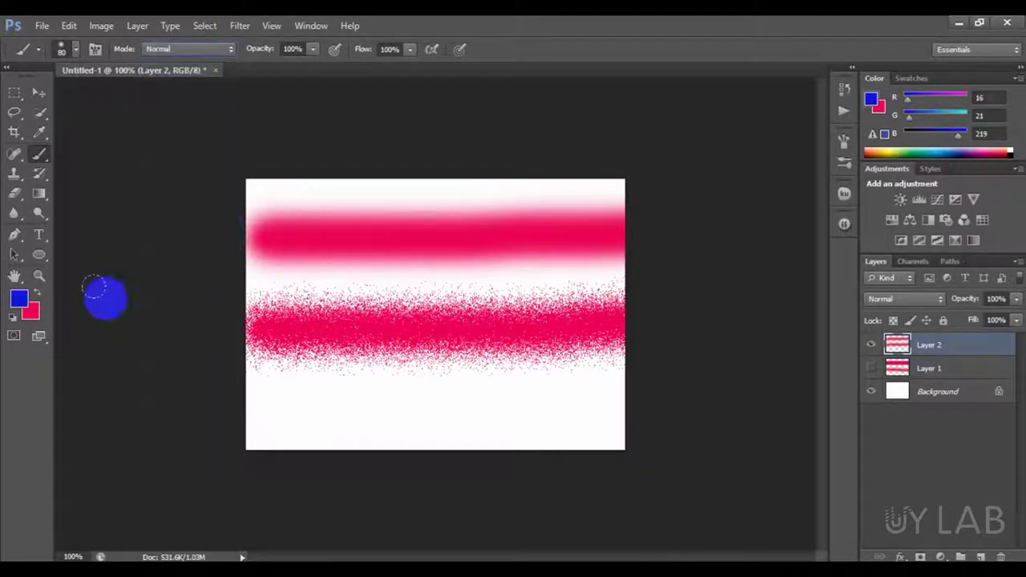
drag(259, 314, 668, 317)
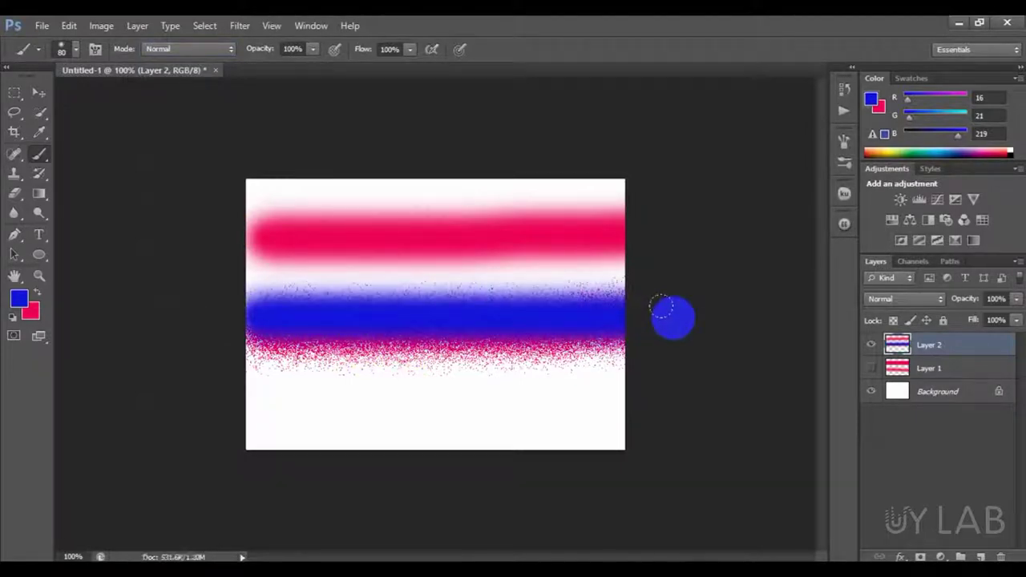
click(555, 322)
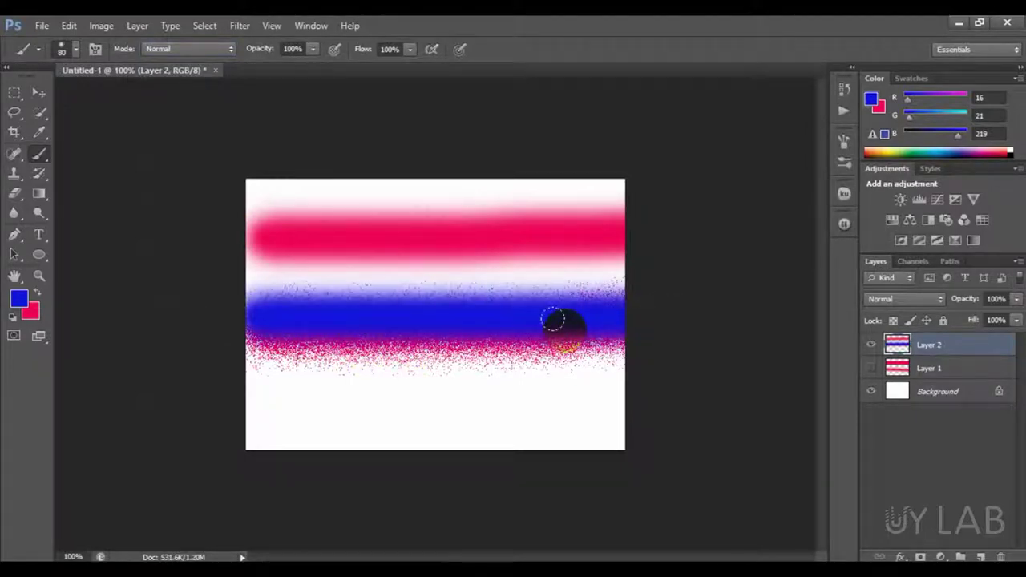
key(ctrl+z)
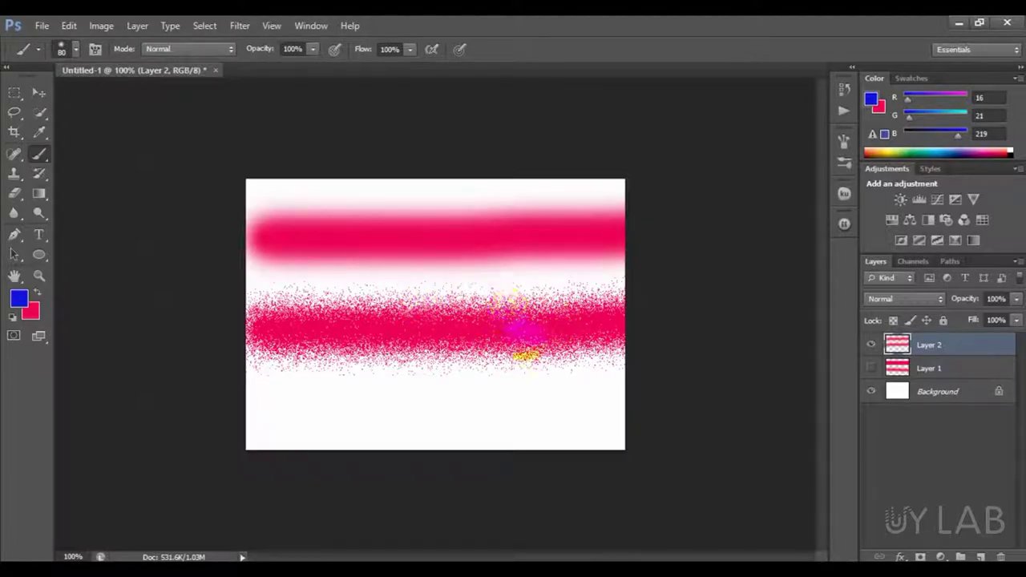
Set the brush blend mode to Clear, briefly trying Behind first.
click(206, 50)
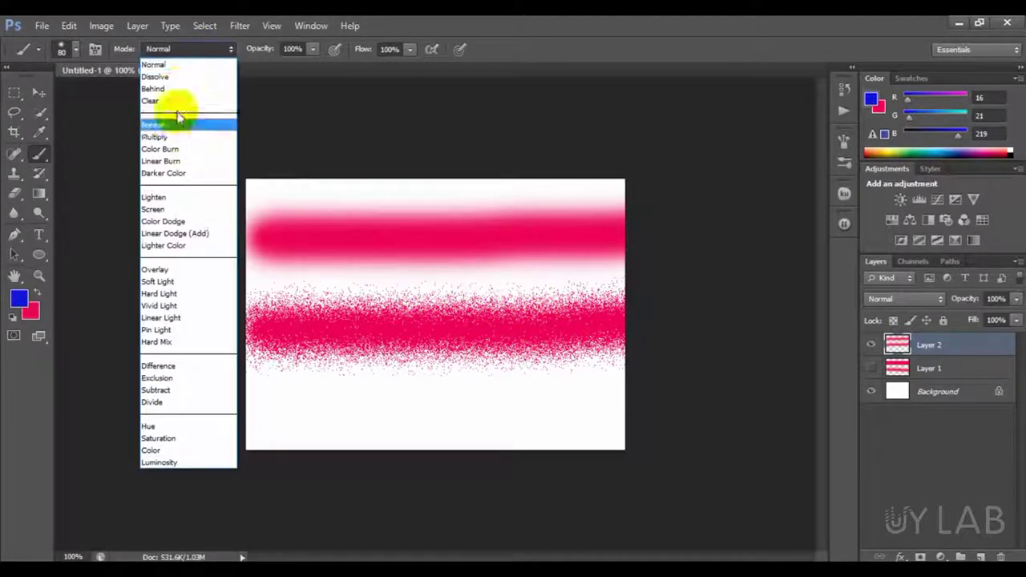
click(176, 88)
click(190, 50)
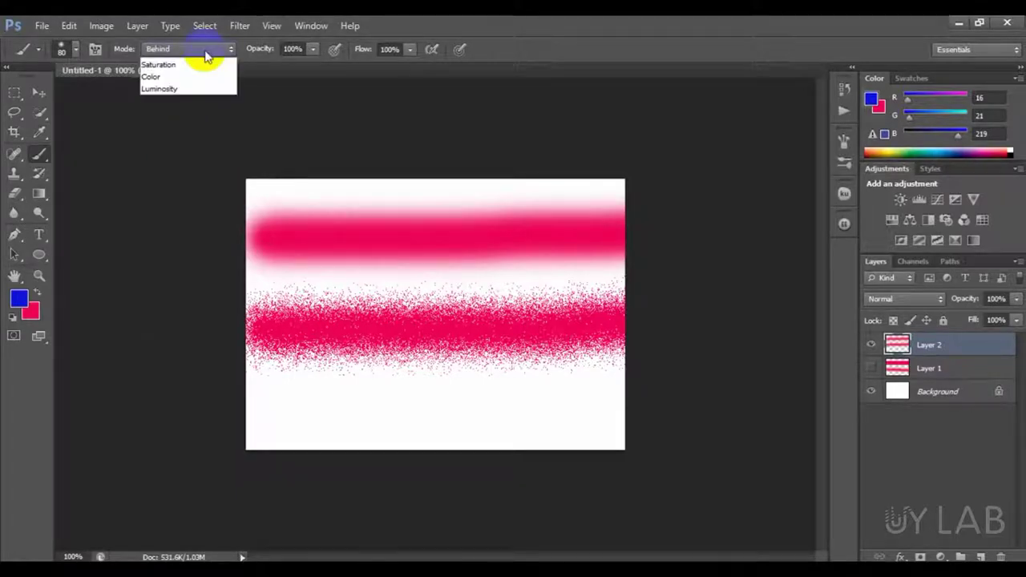
click(192, 98)
Erase a wedge and vertical strip from the lower band and a strip through the top band.
click(276, 233)
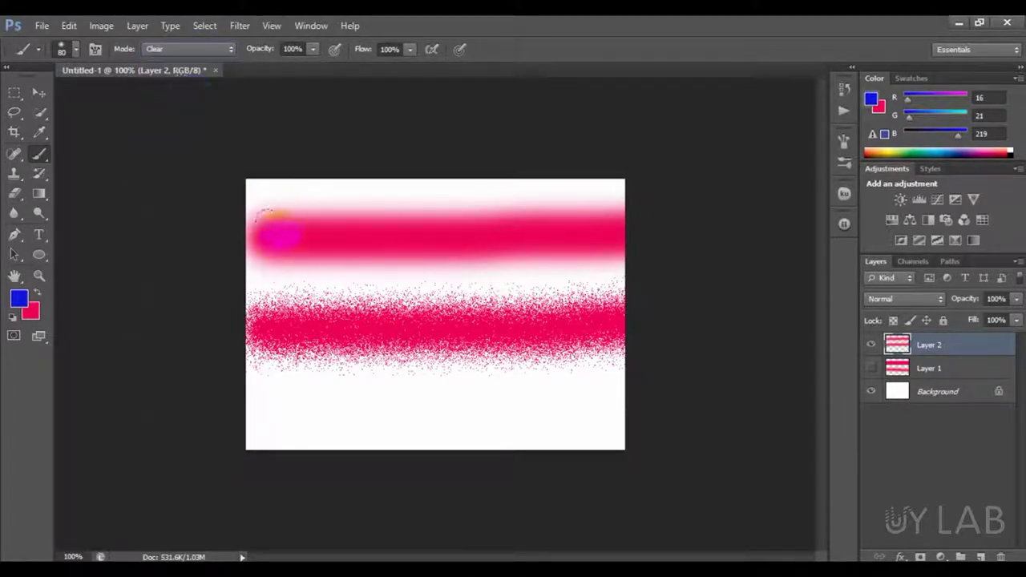
click(653, 332)
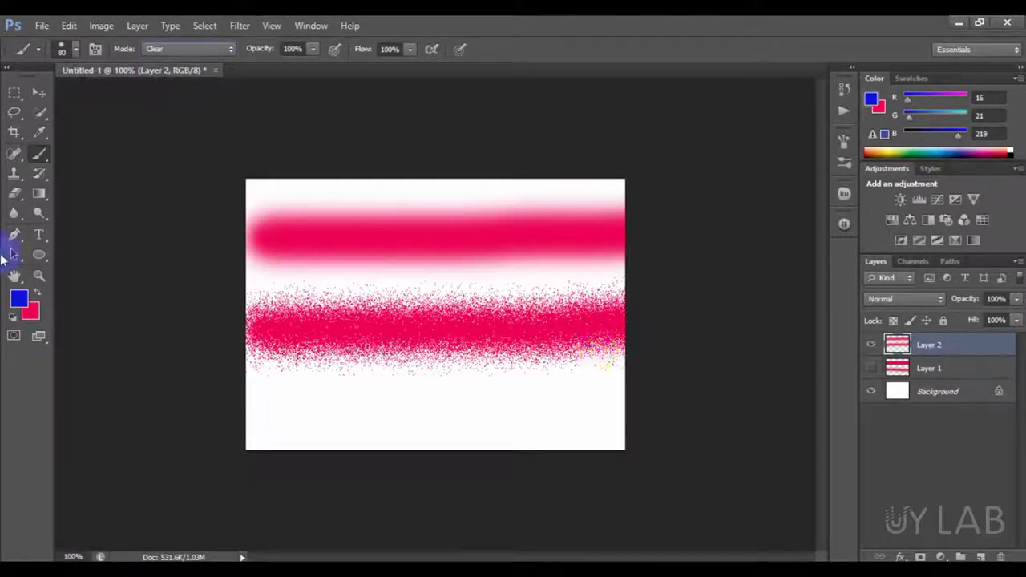
click(644, 365)
mouse_move(600, 361)
mouse_down()
mouse_move(603, 321)
mouse_move(559, 302)
mouse_up()
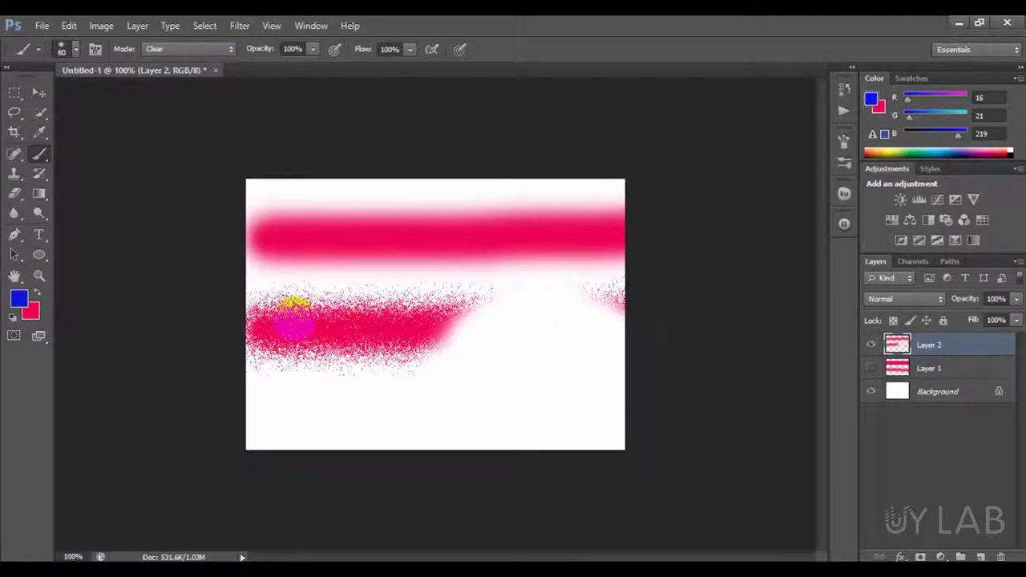
drag(295, 313, 300, 394)
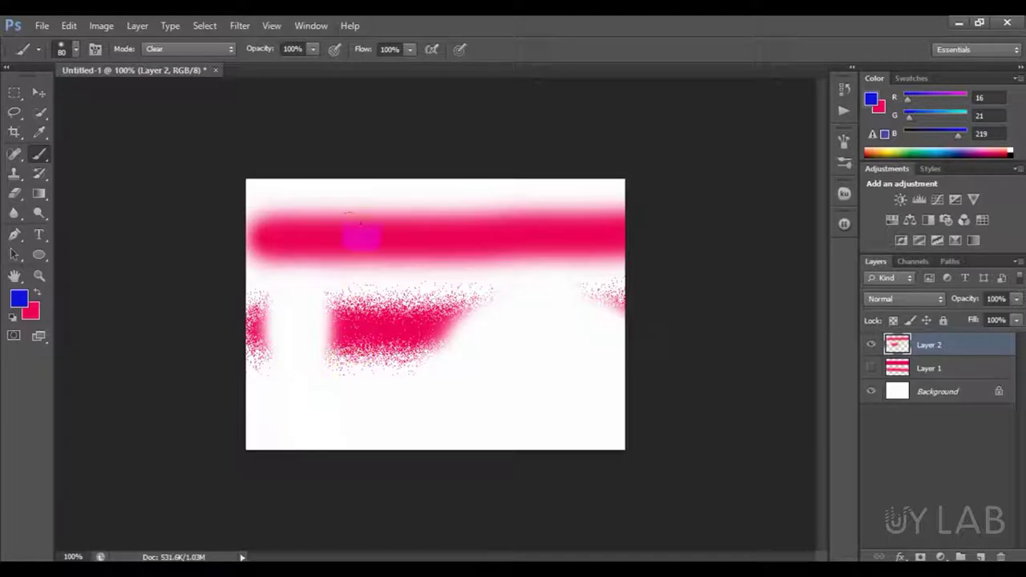
drag(349, 218, 350, 267)
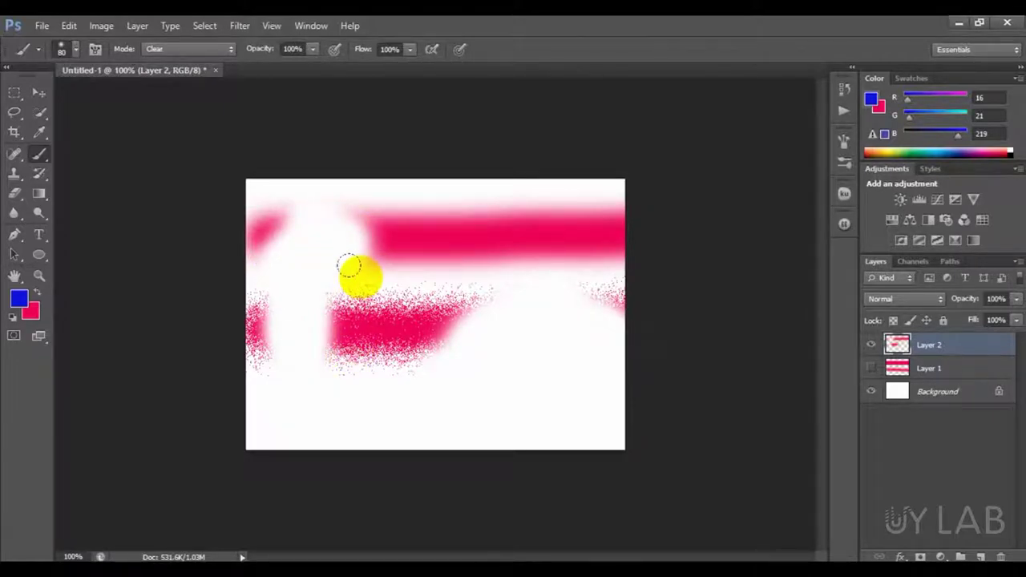
click(190, 49)
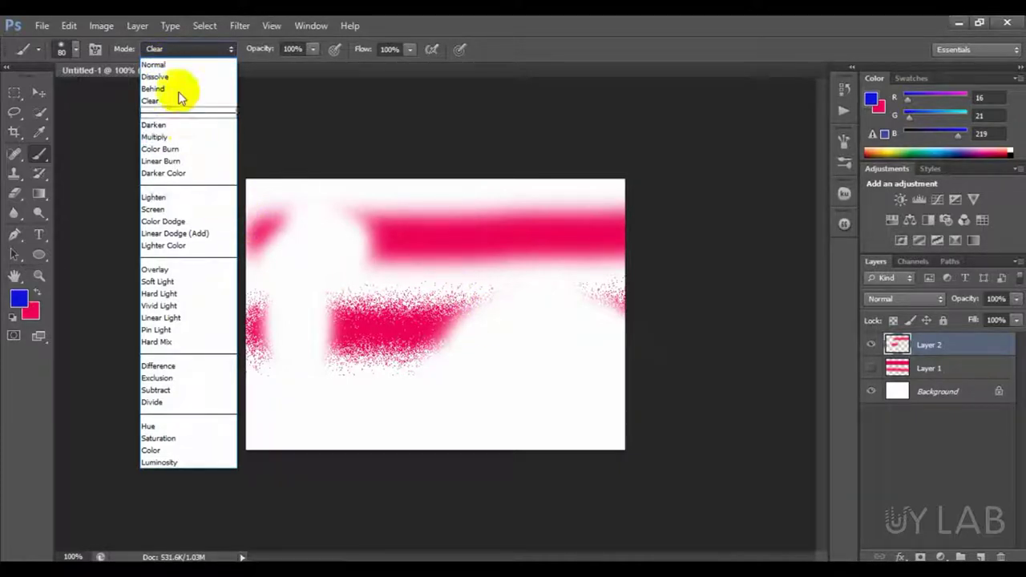
Set brush blending back to Normal and hide Layer 2, leaving a white canvas.
click(181, 65)
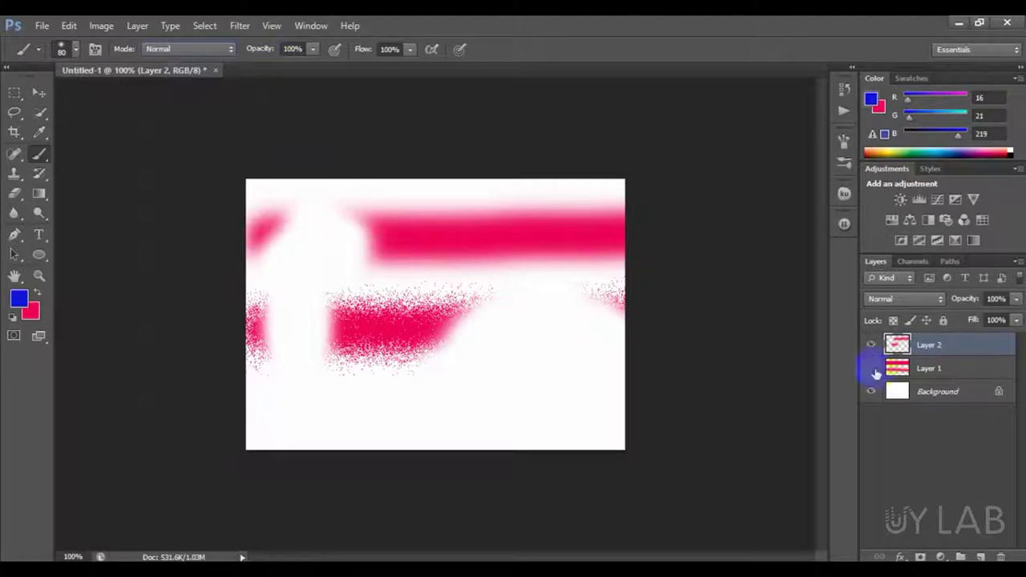
click(872, 345)
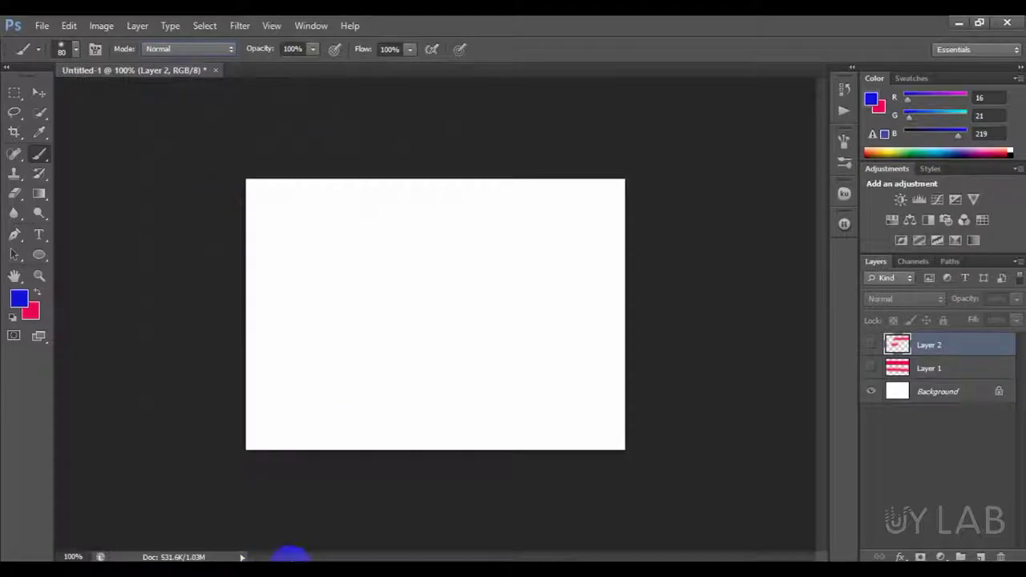
In a new Chrome tab, search Google Images for 'man image'.
click(340, 512)
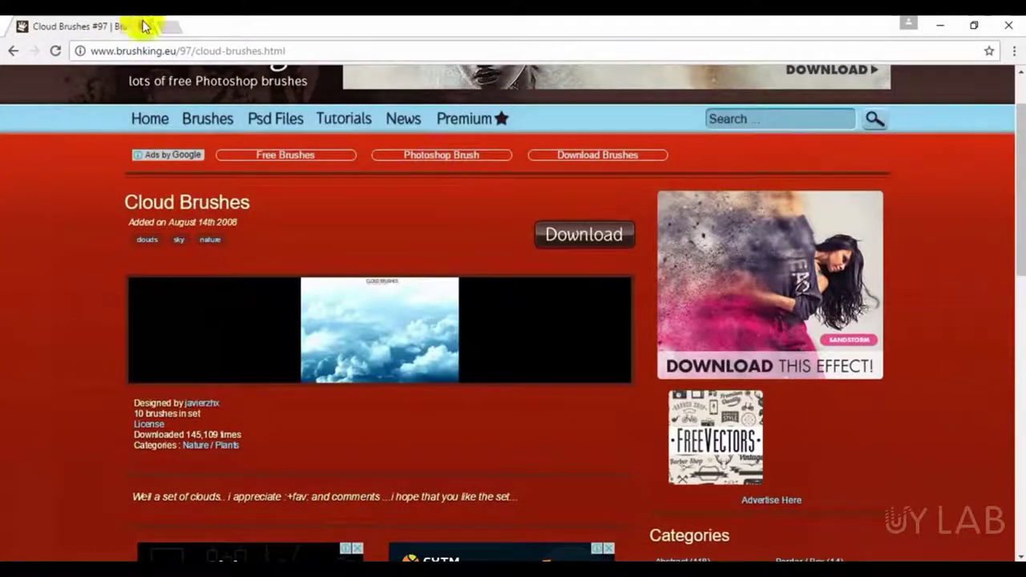
key(ctrl+t)
text(go)
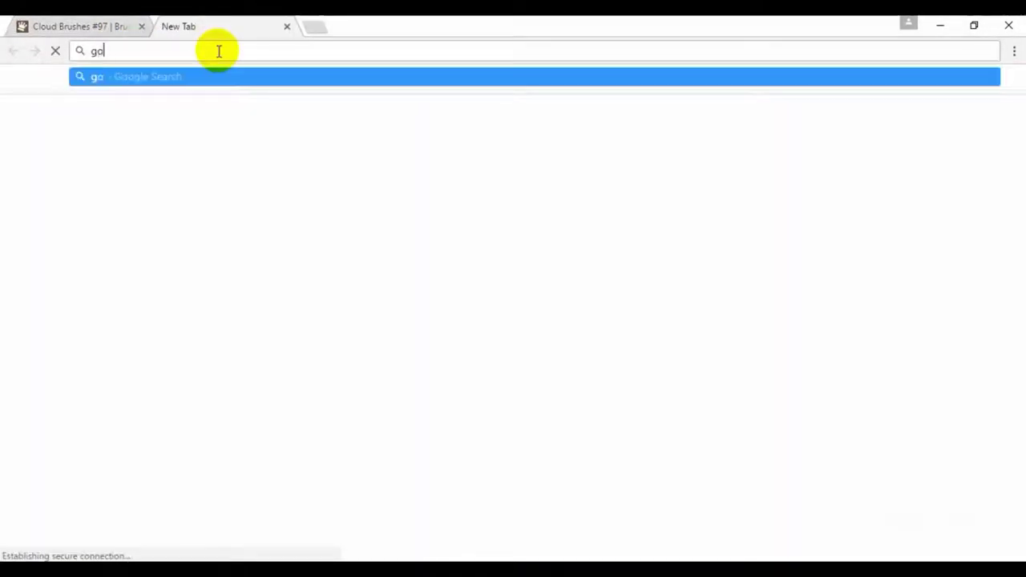
text(og)
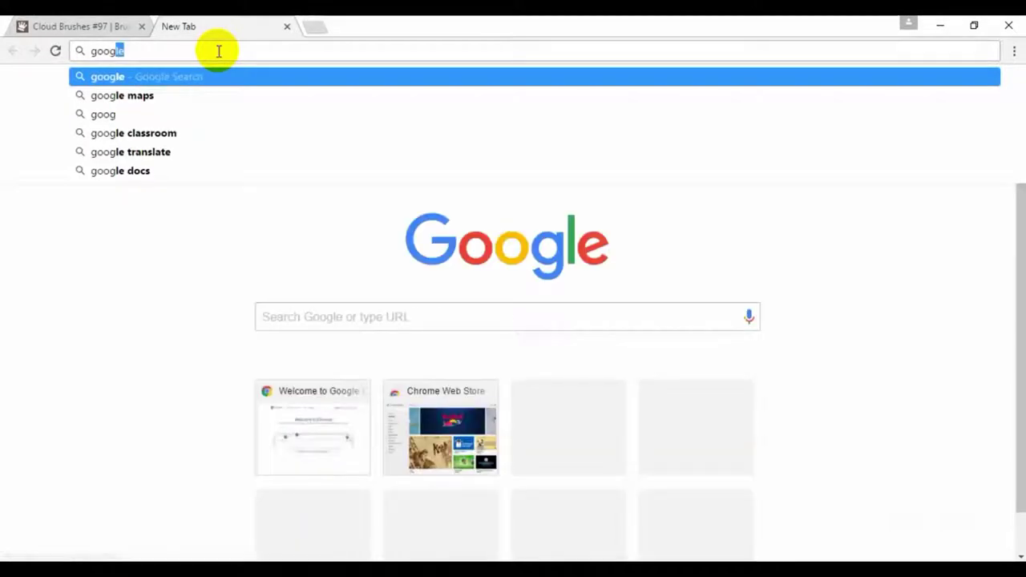
text(le)
key(Return)
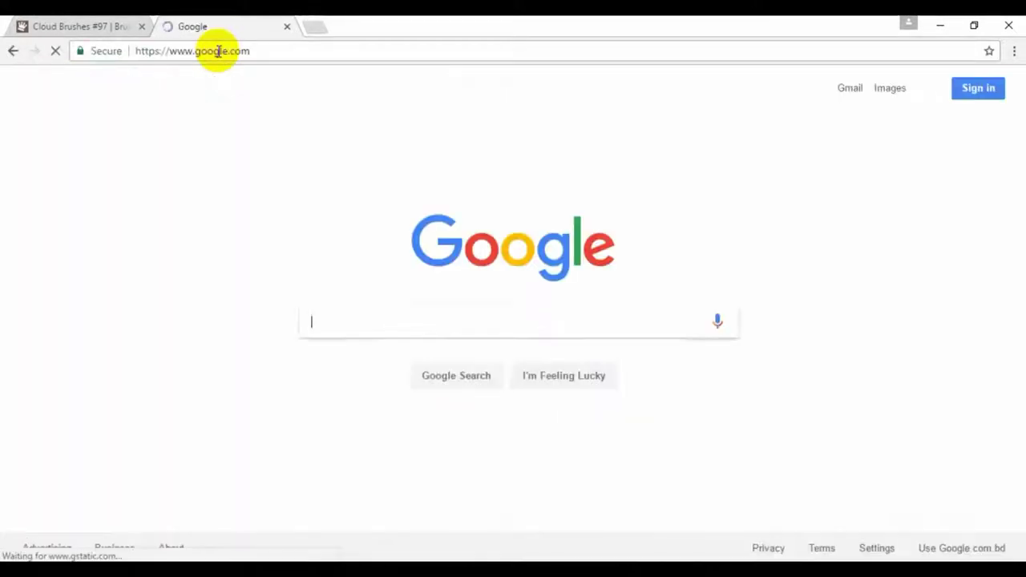
text(man )
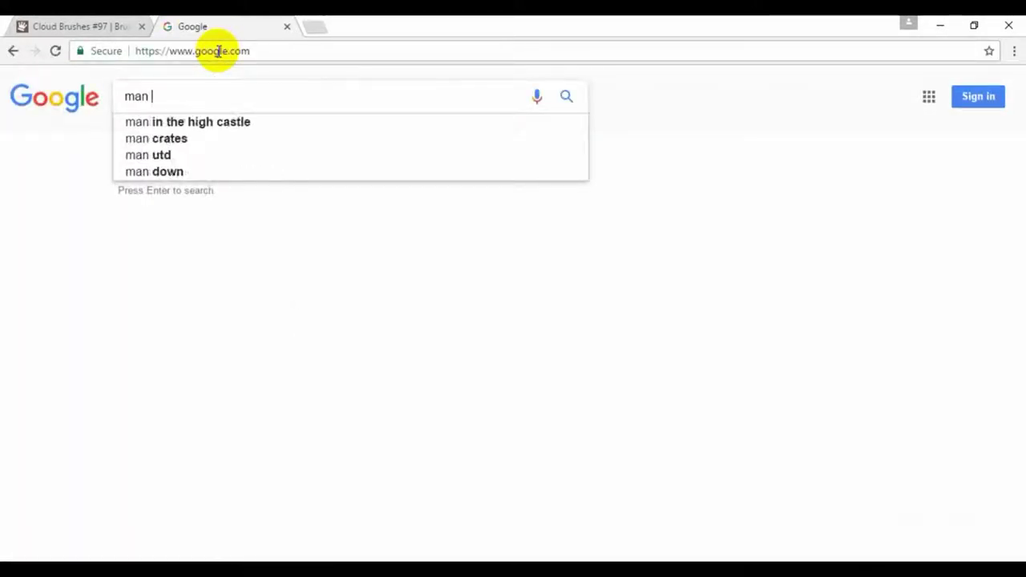
text(image)
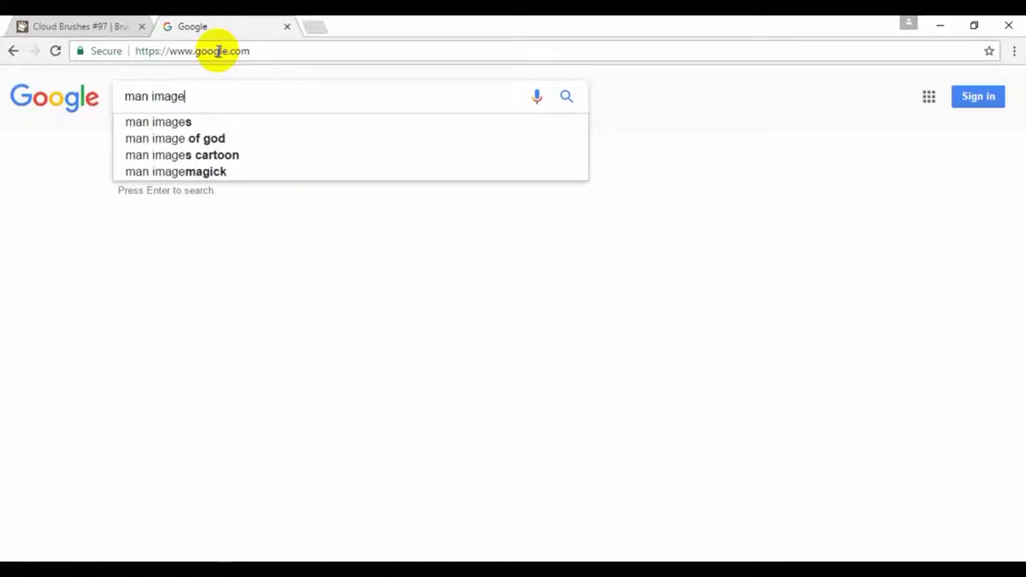
key(Return)
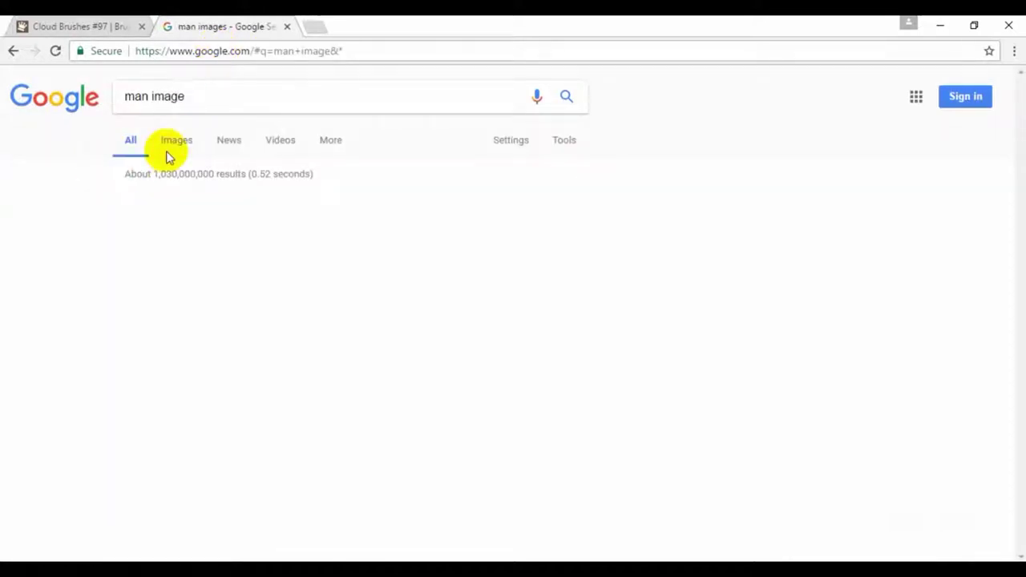
click(176, 145)
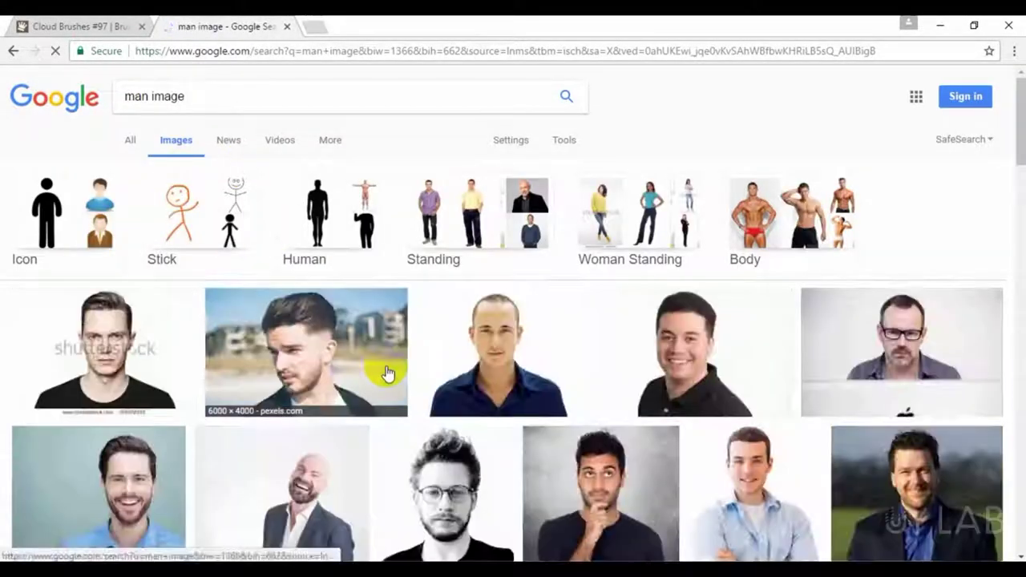
Open the thinking-man photo's preview and copy the image.
scroll(387, 374, down, 2)
scroll(357, 307, down, 1)
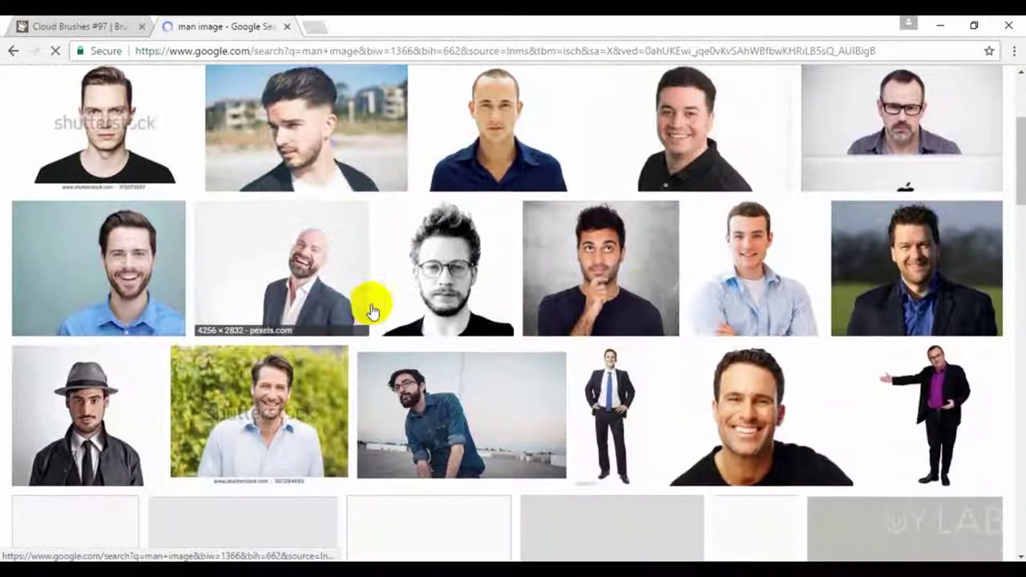
click(618, 279)
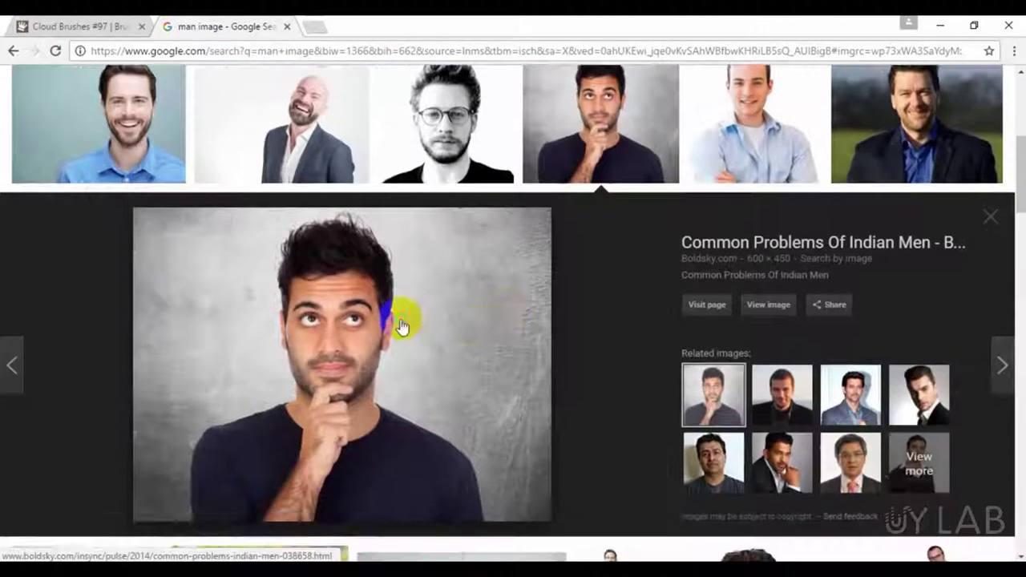
right_click(401, 327)
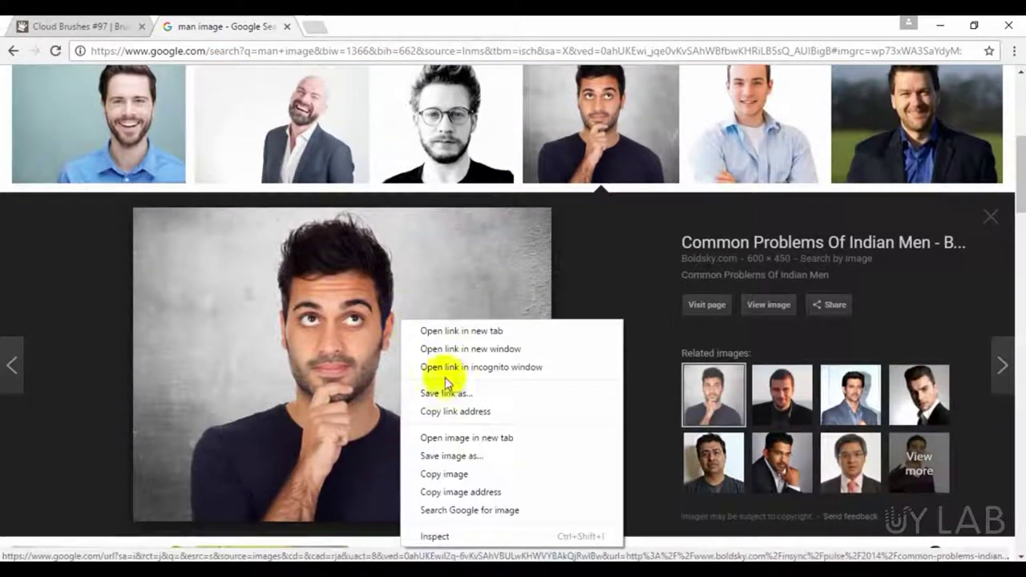
click(447, 478)
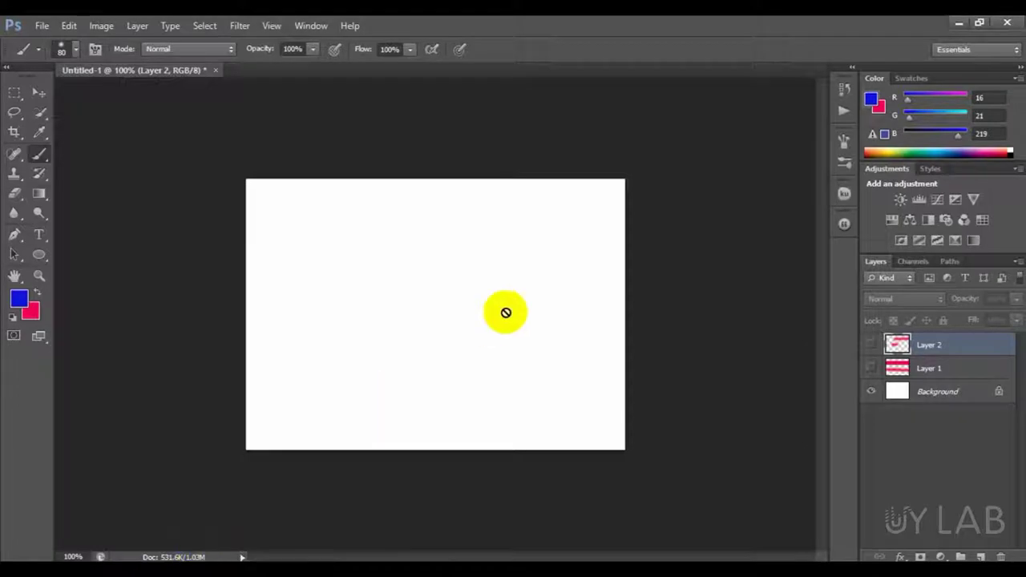
Create a new Untitled-2 document and paste the thinking-man photo into it.
click(38, 94)
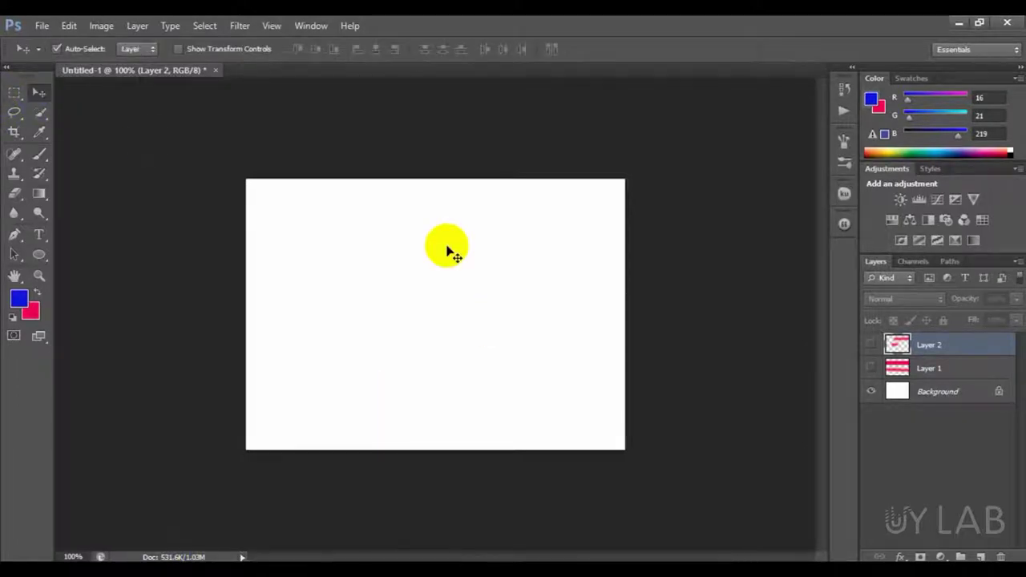
key(ctrl+n)
click(670, 147)
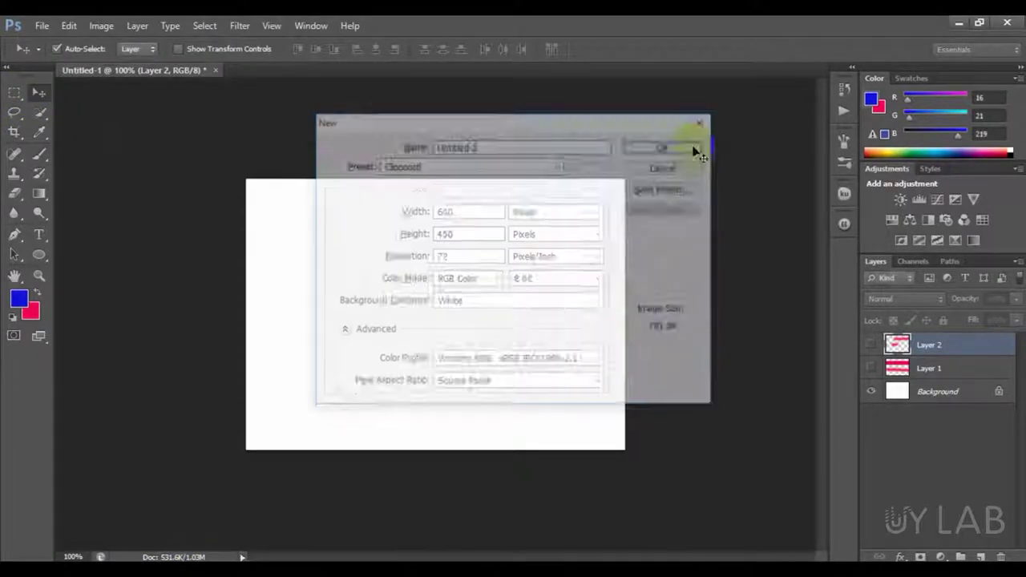
key(ctrl+v)
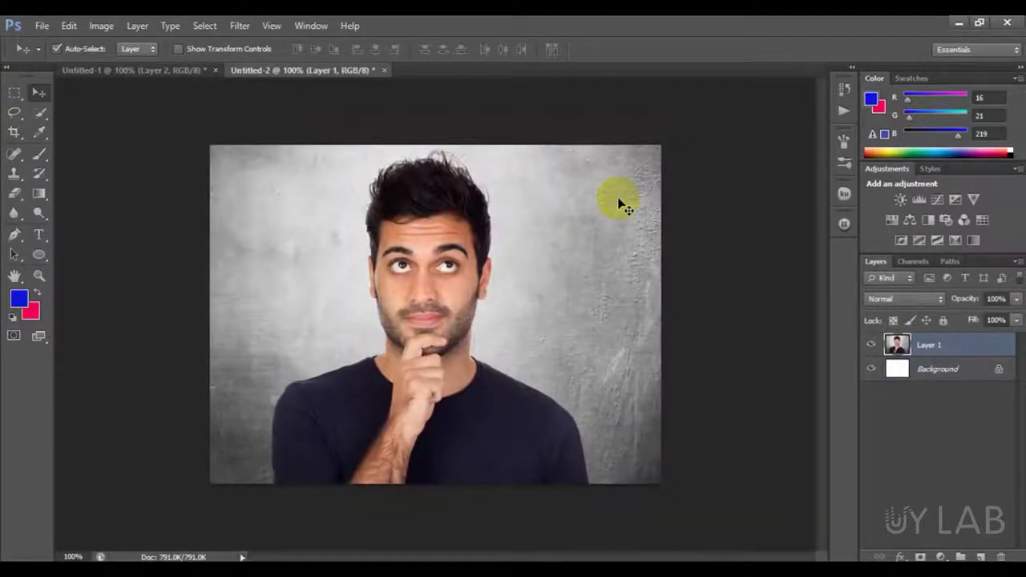
click(182, 273)
Switch to the Brush tool and add an empty Layer 2 above the photo.
key(b)
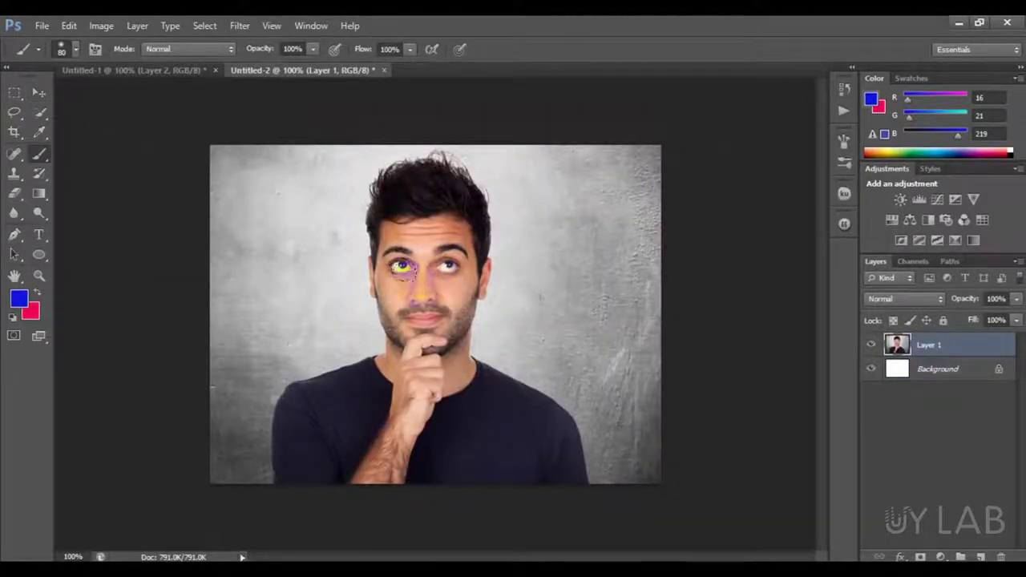
click(265, 55)
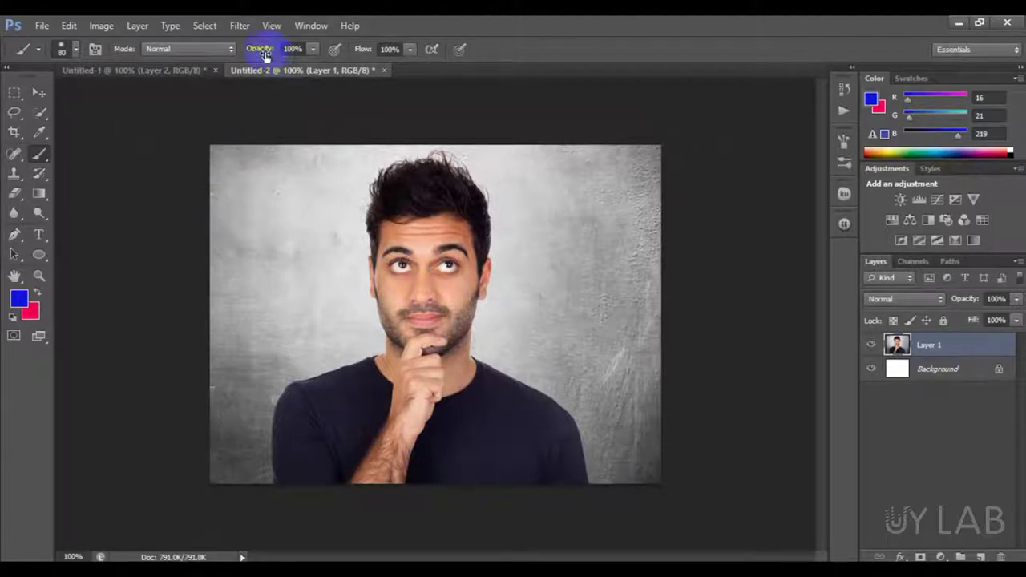
click(982, 556)
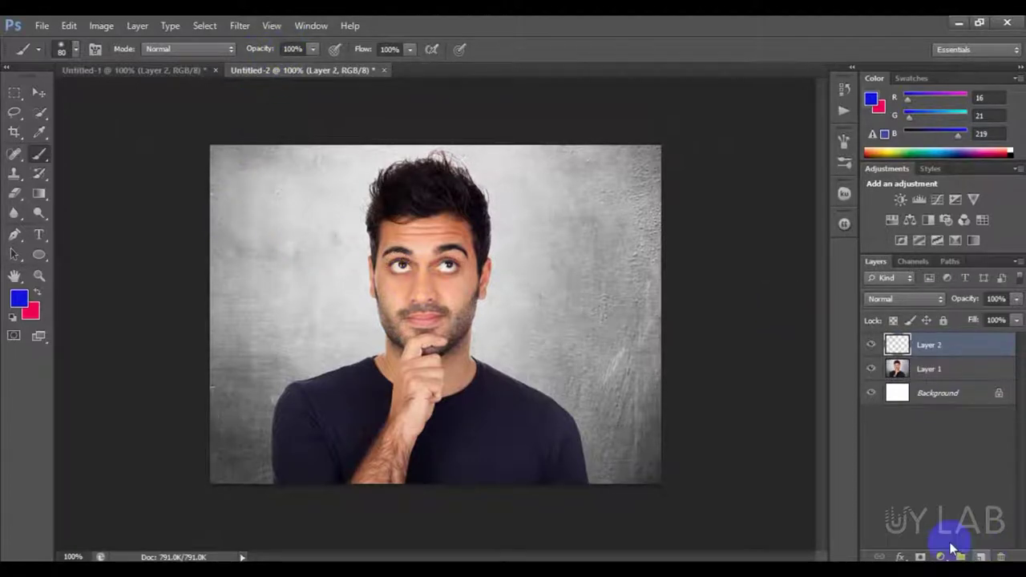
click(19, 299)
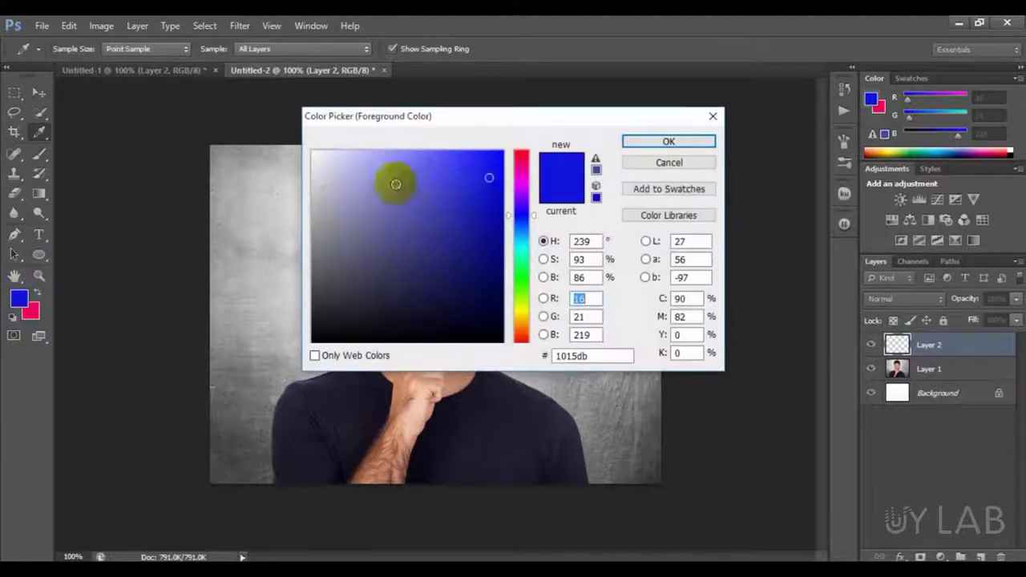
Set the foreground colour to a fully saturated bright red.
drag(518, 171, 520, 150)
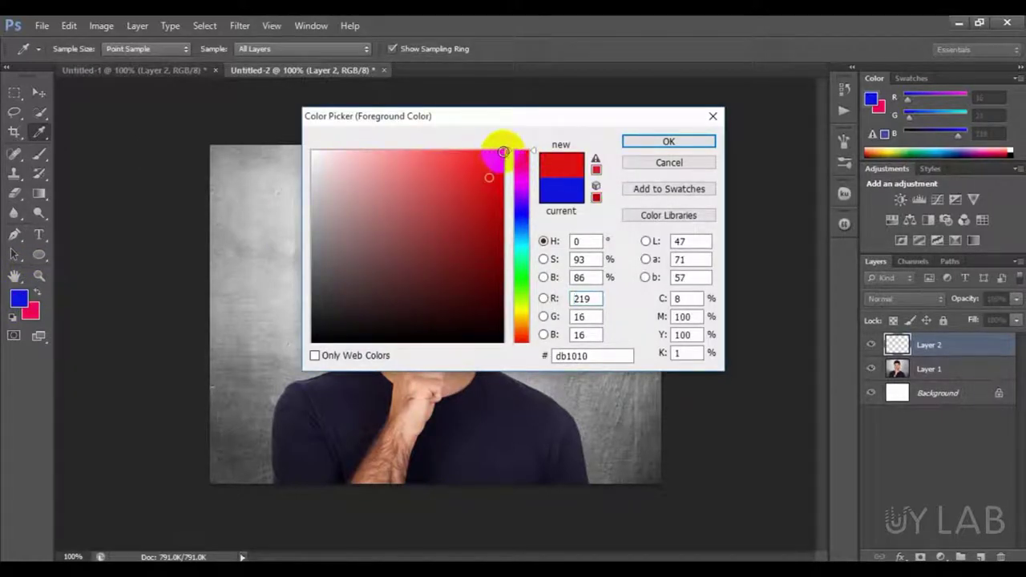
click(505, 152)
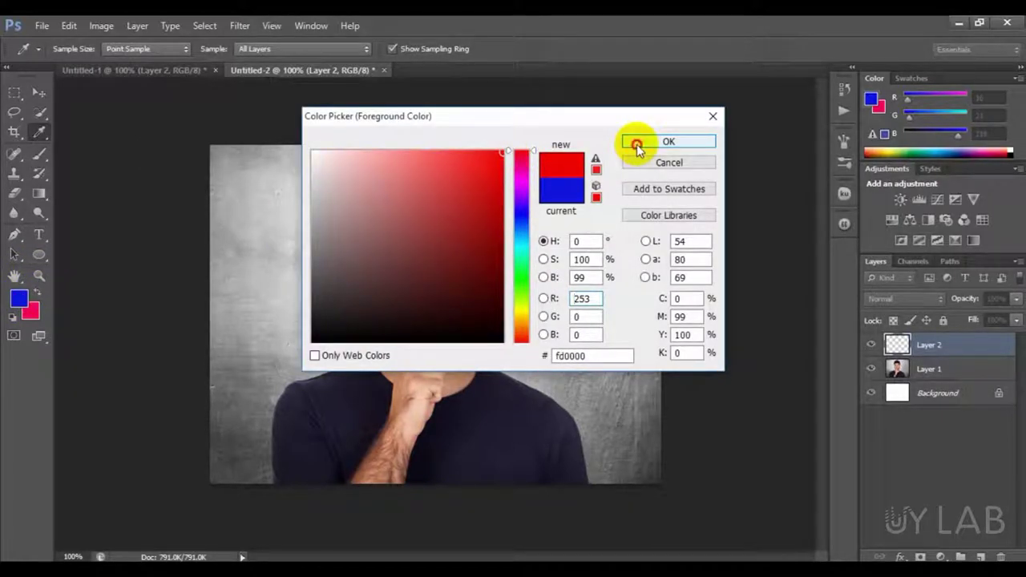
click(638, 145)
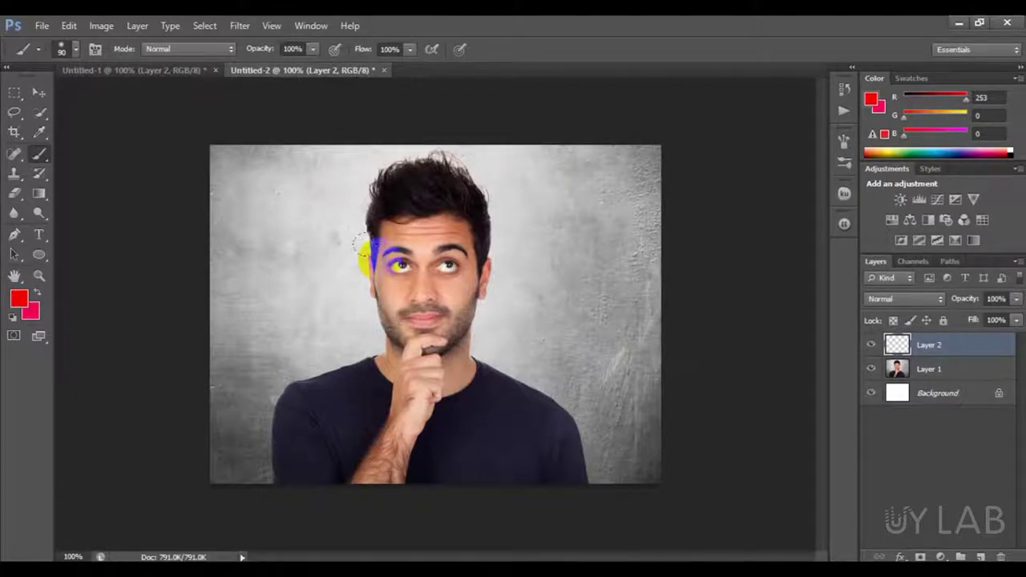
Pick a soft round brush and paint a thick red band across the top of the photo.
click(71, 49)
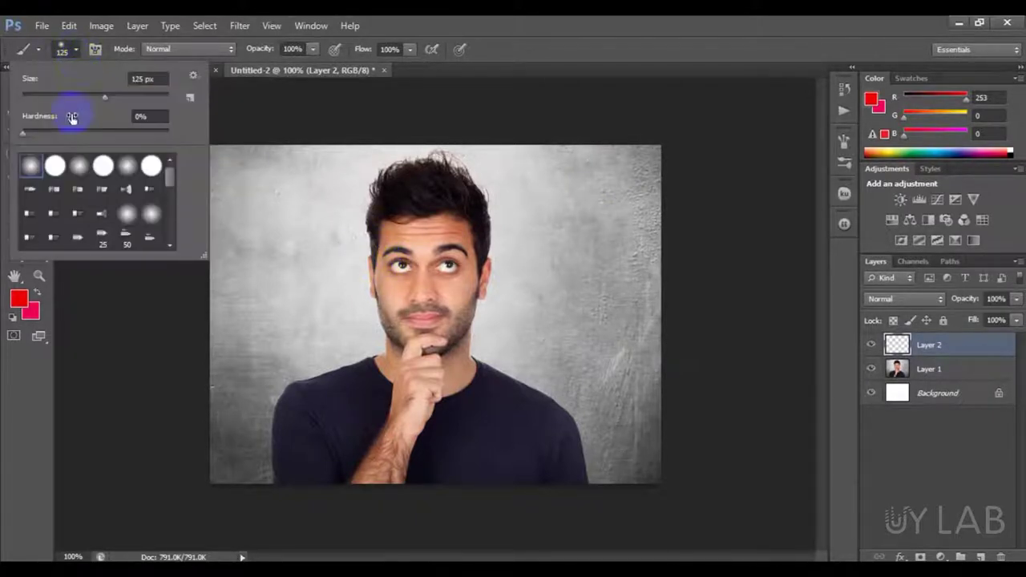
double_click(55, 166)
click(238, 221)
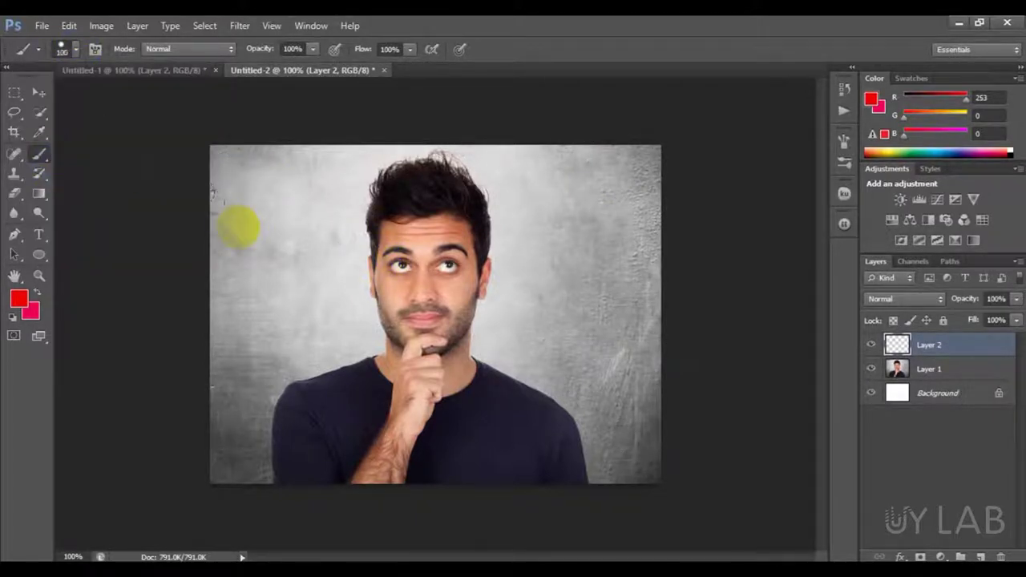
click(205, 215)
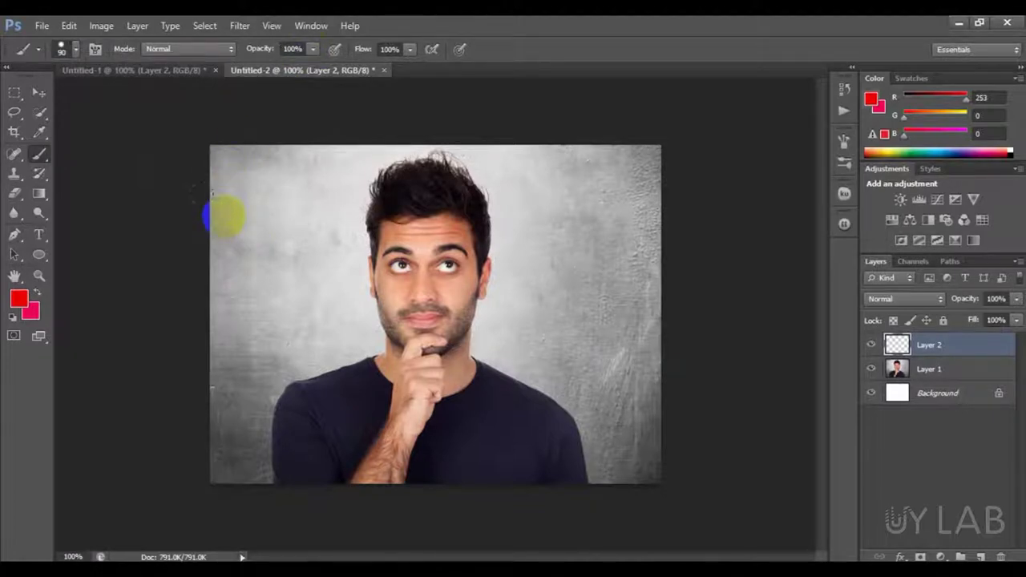
drag(206, 215, 698, 256)
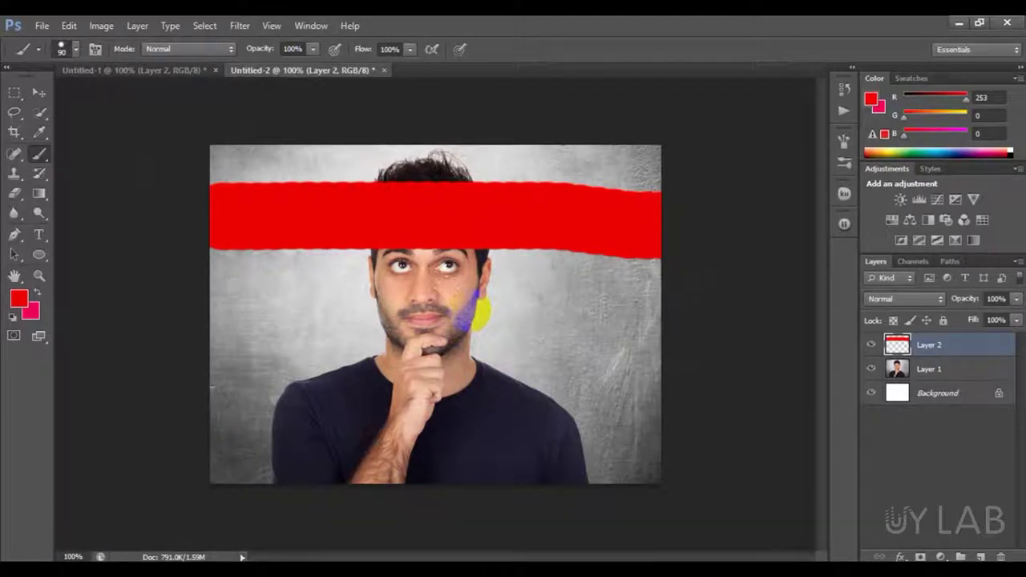
Undo the solid band, set brush opacity to 50%, and repaint the red band across the forehead.
key(ctrl+z)
click(312, 50)
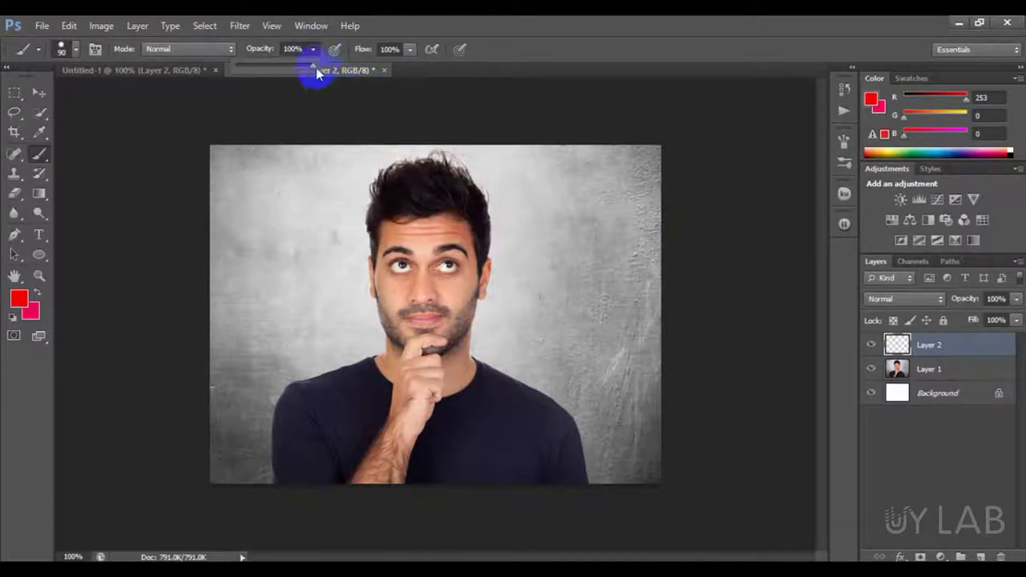
drag(305, 72, 275, 73)
click(275, 49)
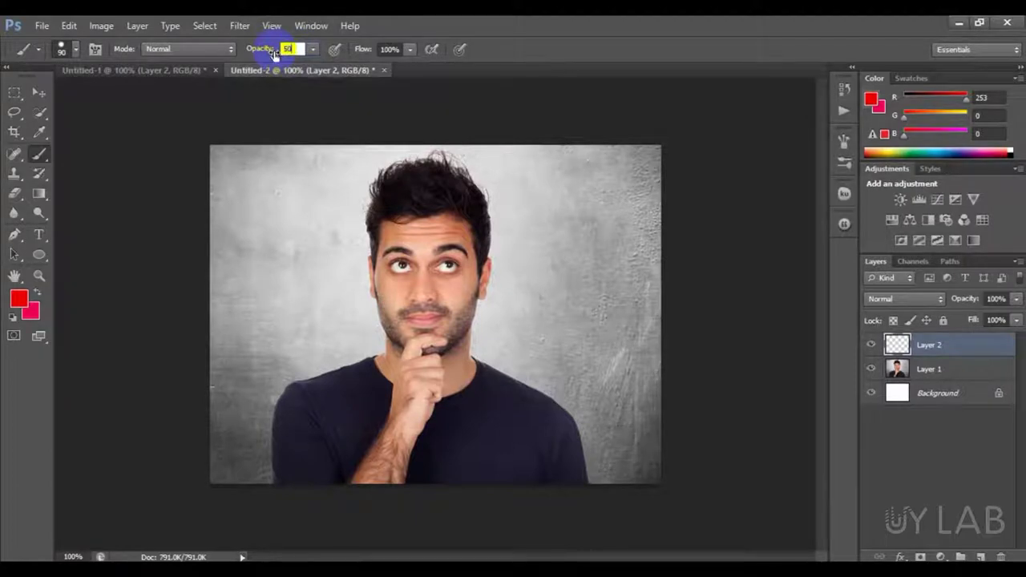
click(401, 252)
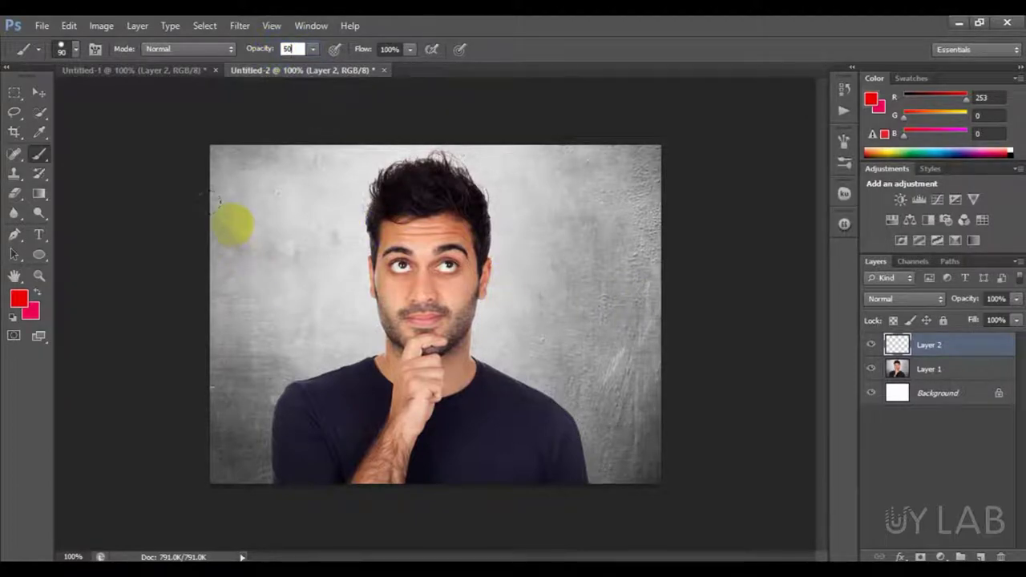
drag(233, 212, 725, 211)
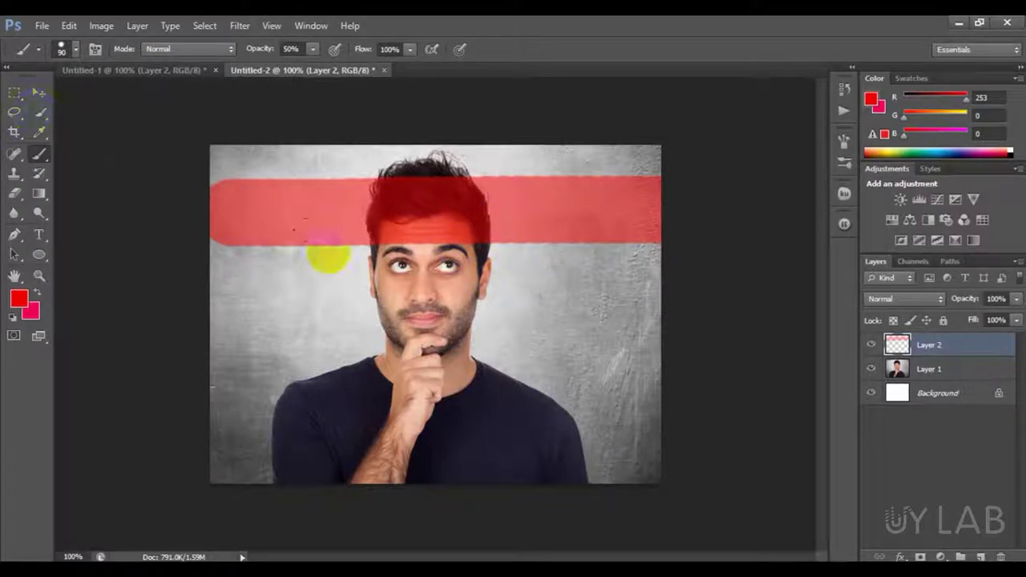
Type '50% Off' on the red band, colour it white, centre it, and commit the text.
key(t)
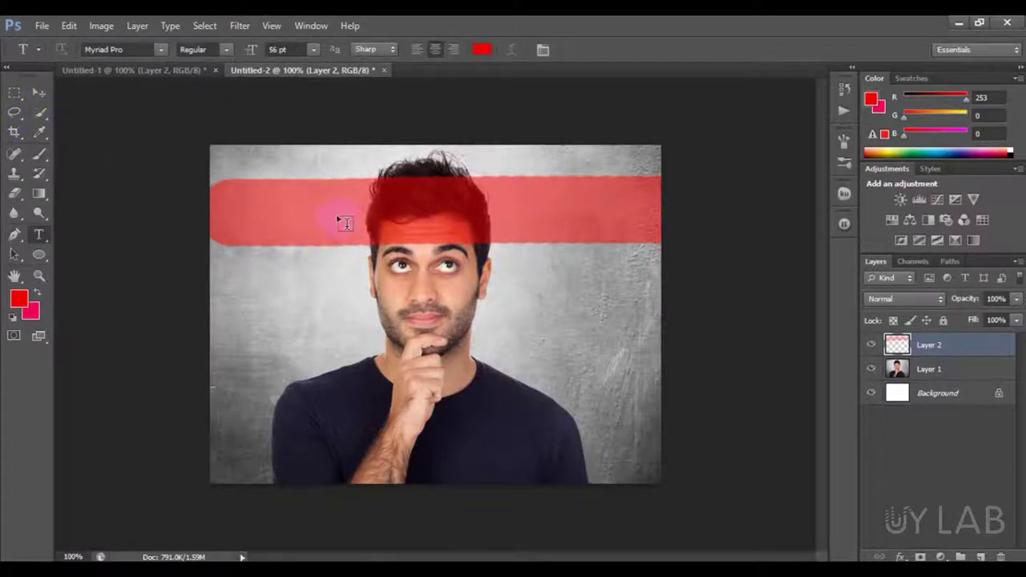
click(341, 221)
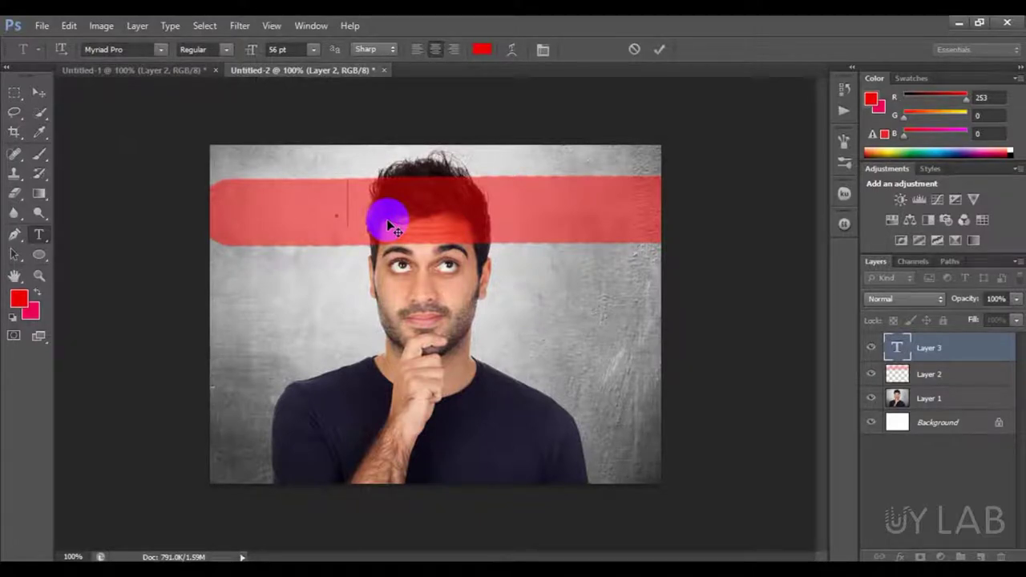
text(50)
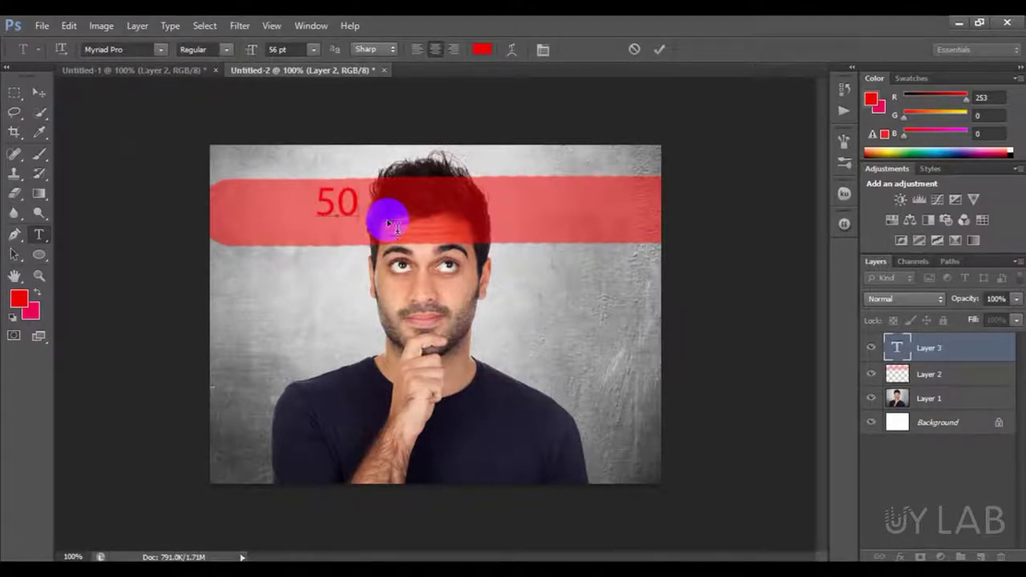
text(% O)
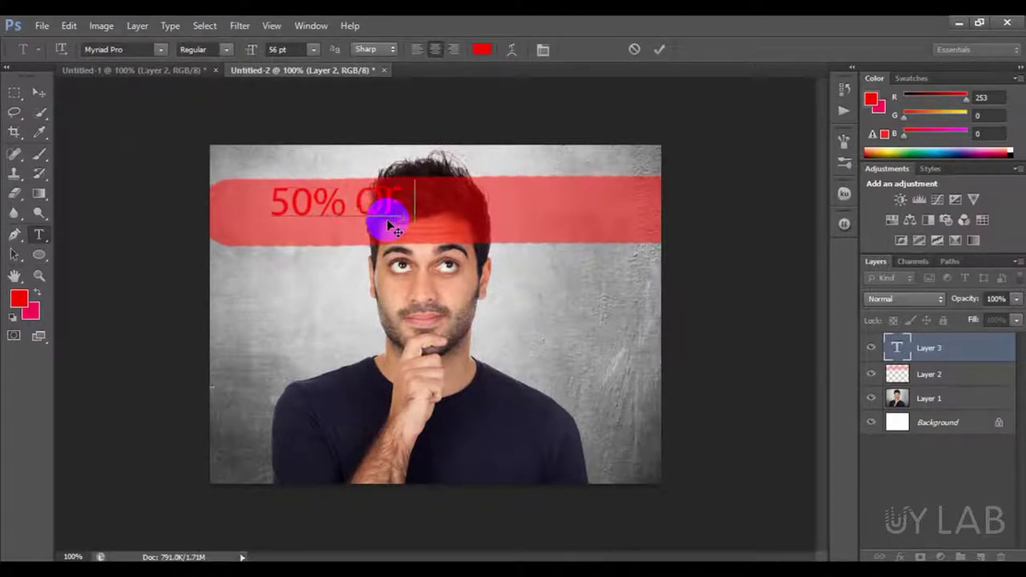
text(ff)
key(ctrl+a)
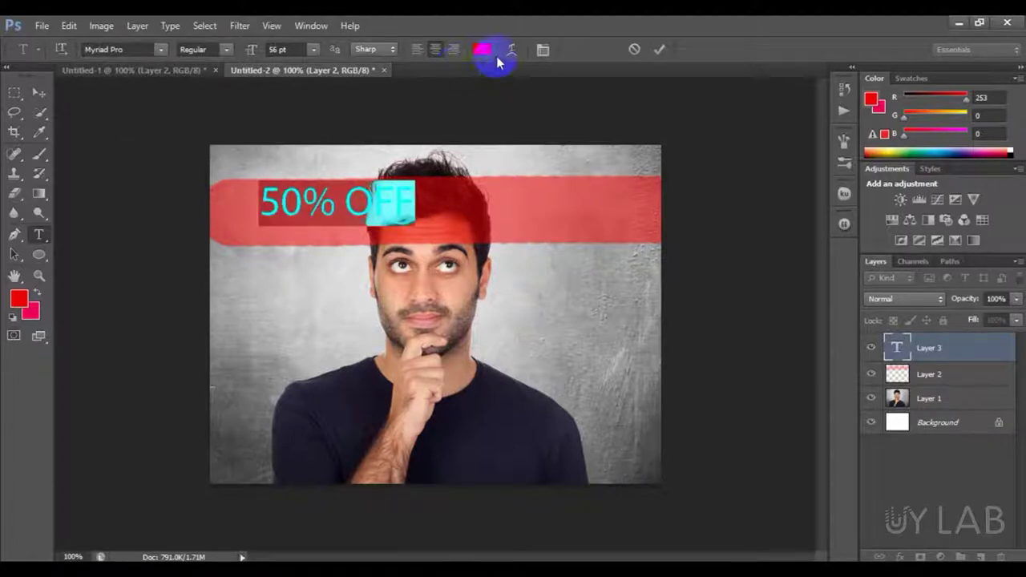
click(482, 48)
click(312, 148)
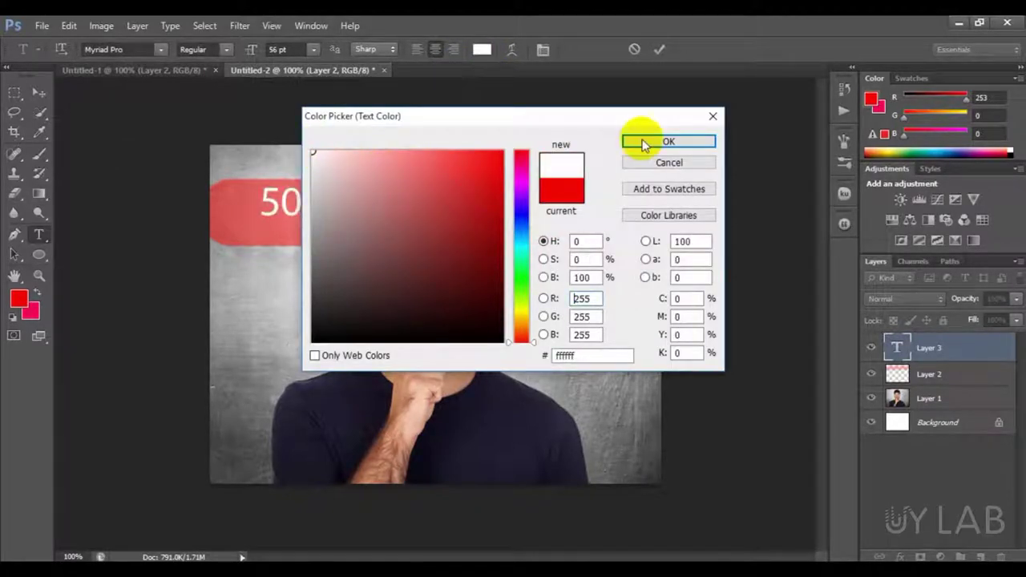
click(669, 141)
drag(365, 325, 450, 328)
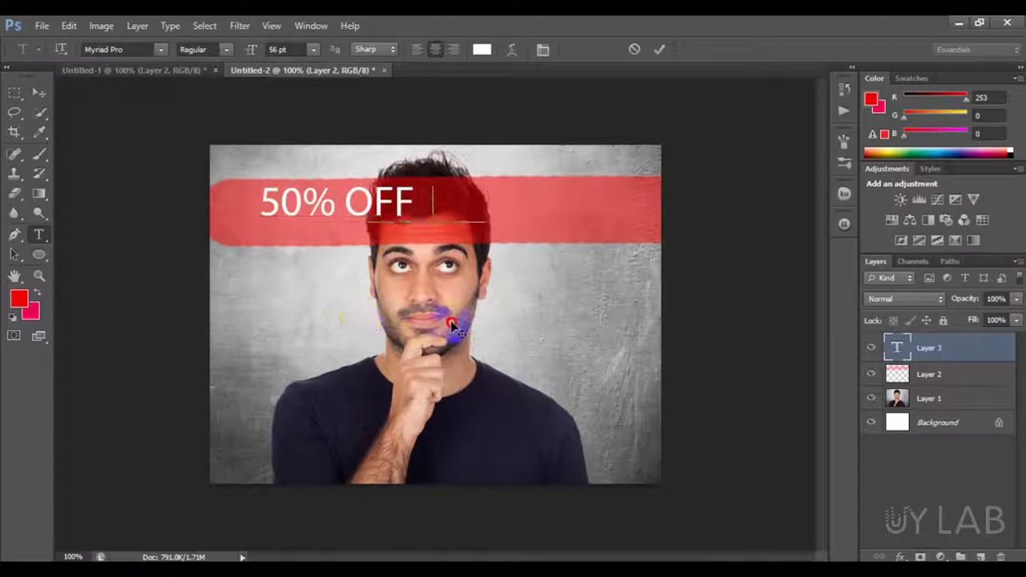
click(660, 50)
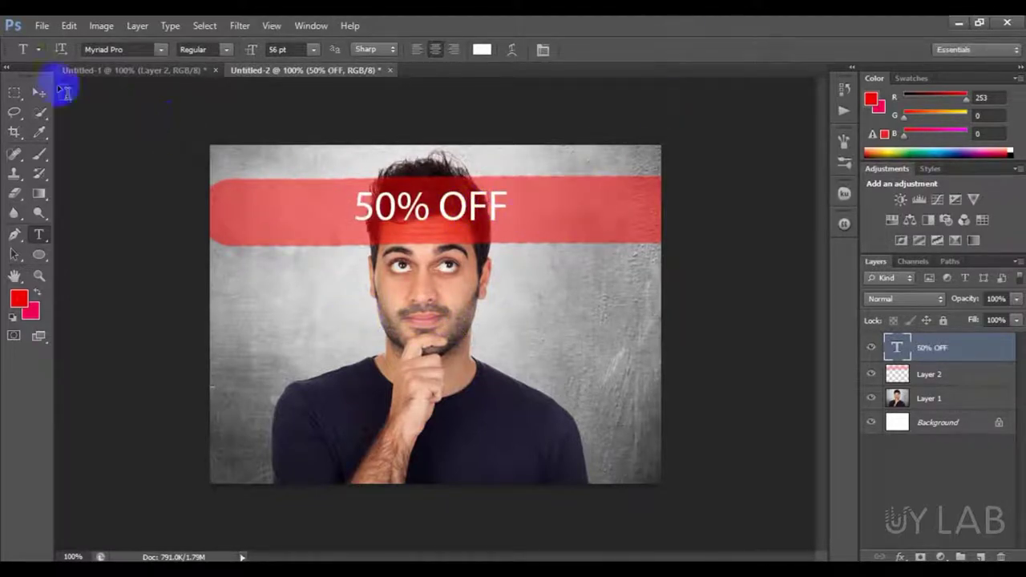
Toggle the red band layer's visibility off and on, then return to the Untitled-1 document.
click(38, 94)
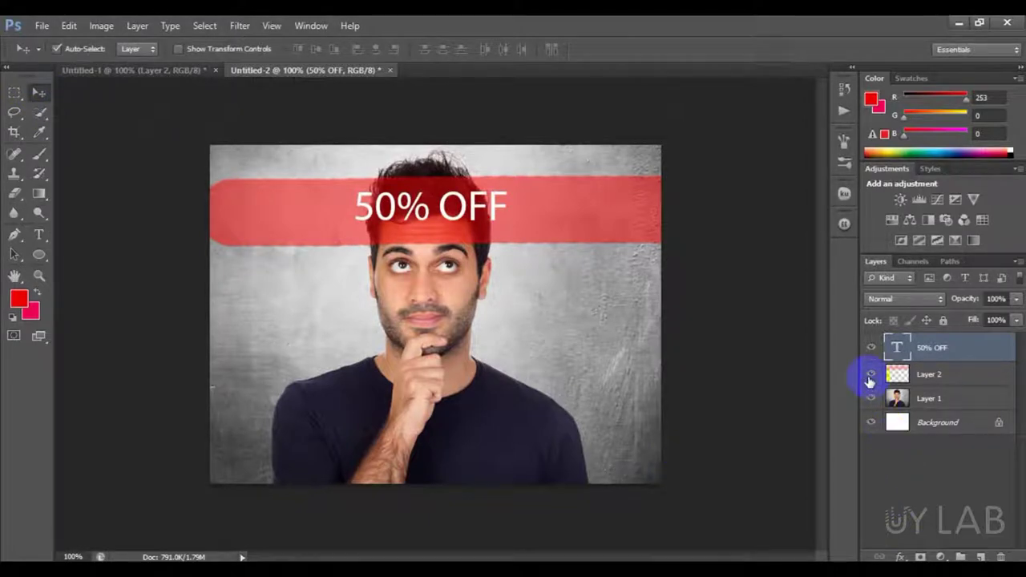
click(869, 374)
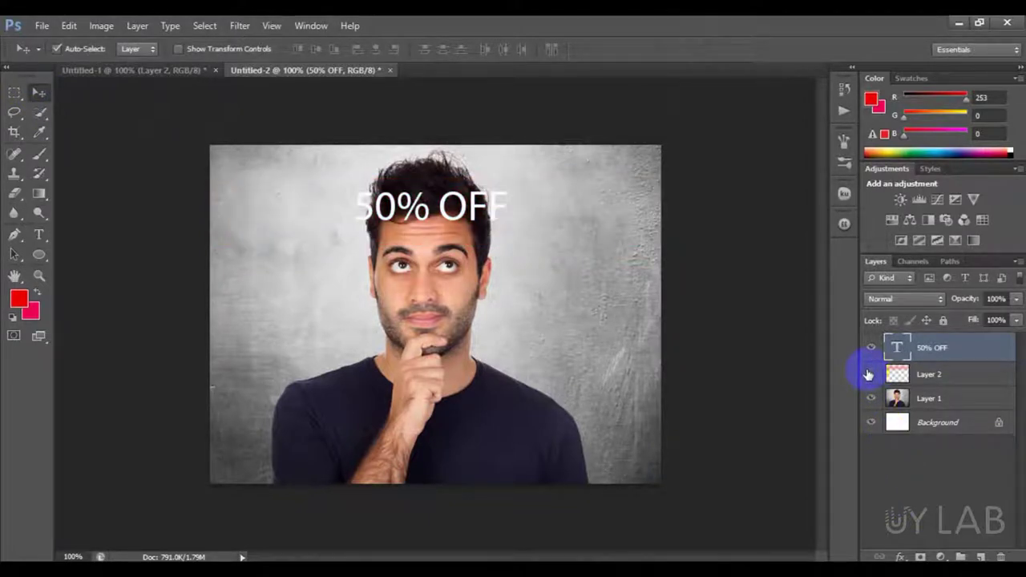
click(869, 375)
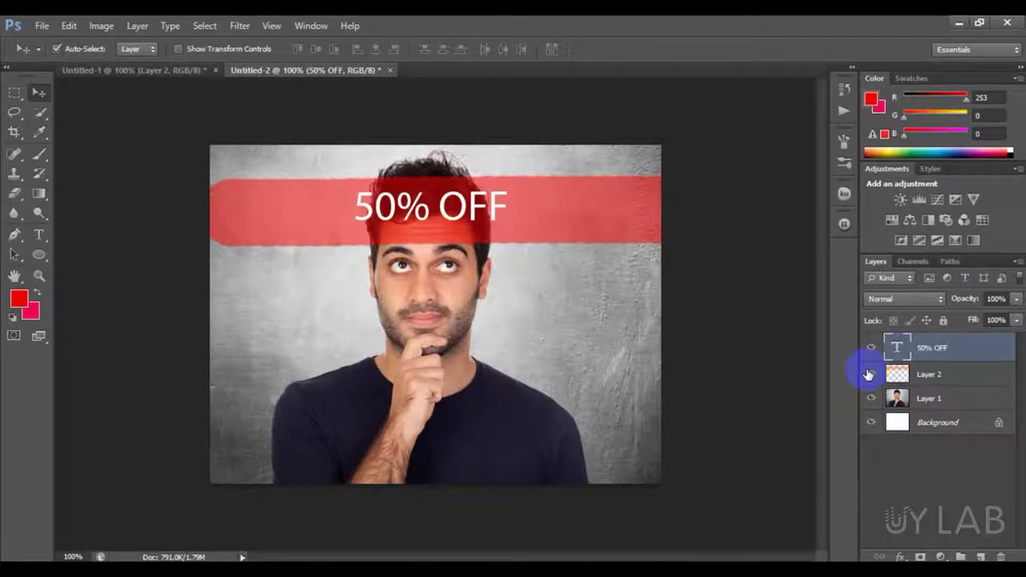
click(153, 81)
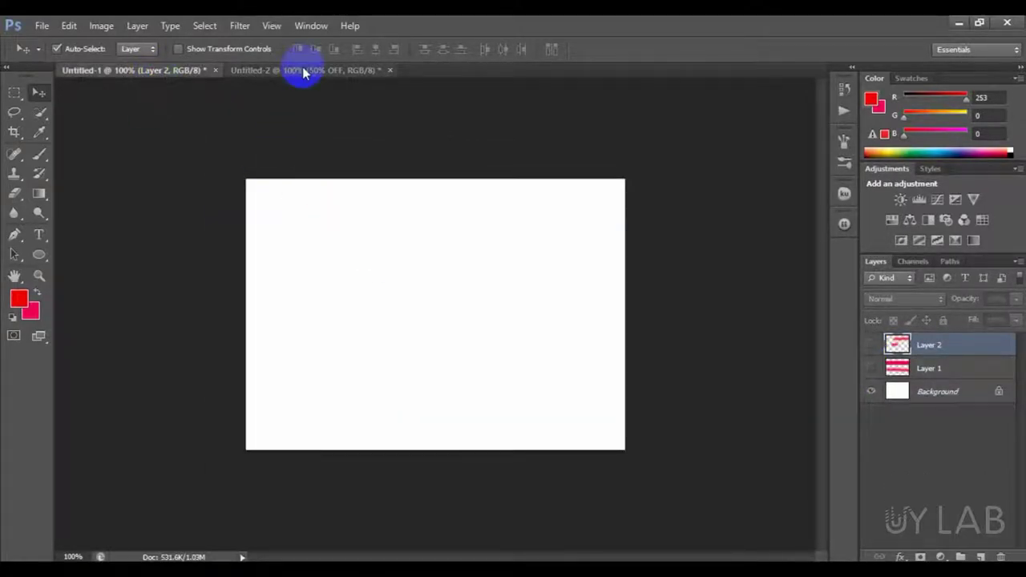
Raise the brush opacity from 50% to 100% and add a new empty Layer 3.
key(b)
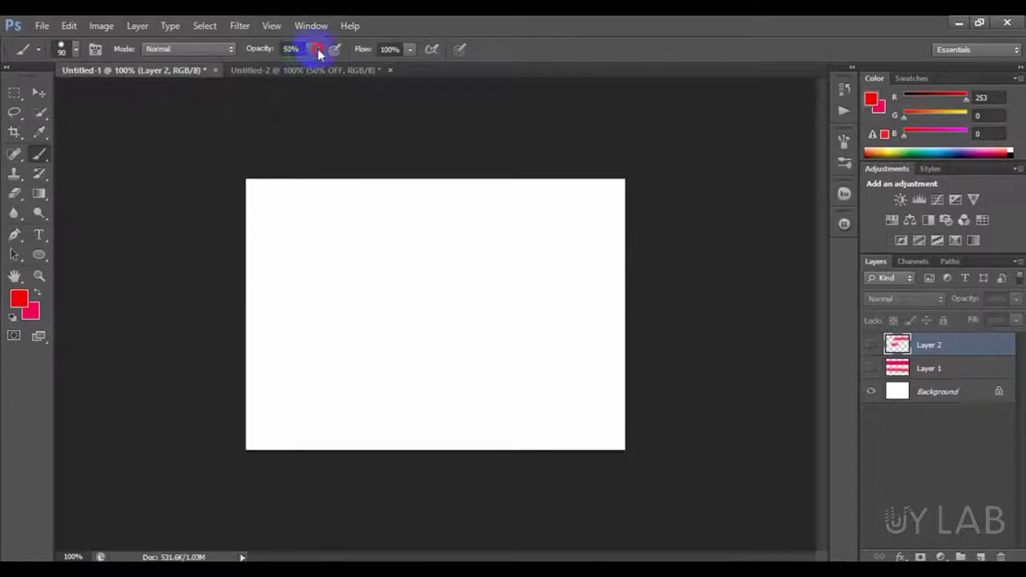
click(313, 49)
drag(310, 68, 367, 69)
click(389, 48)
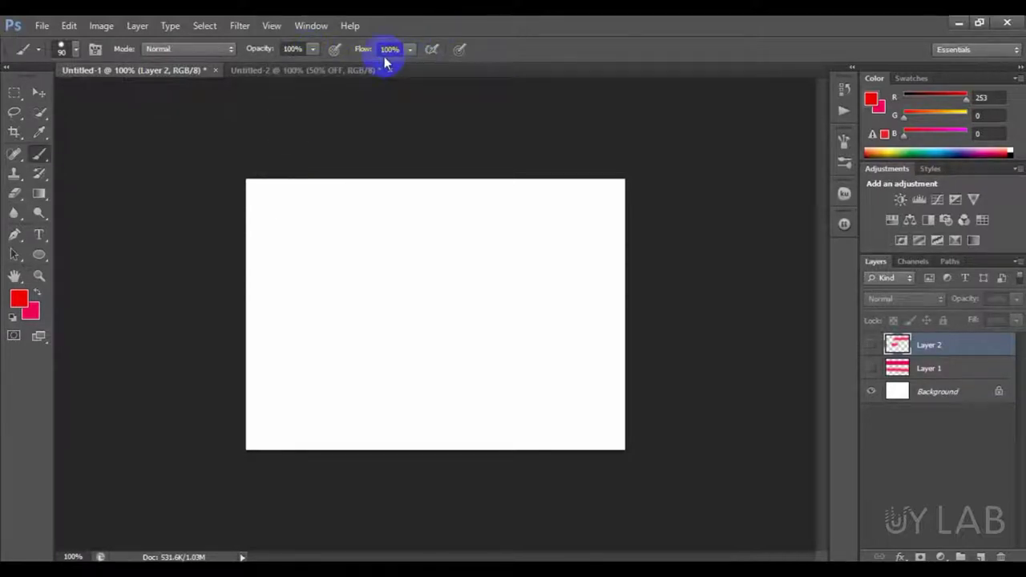
click(413, 49)
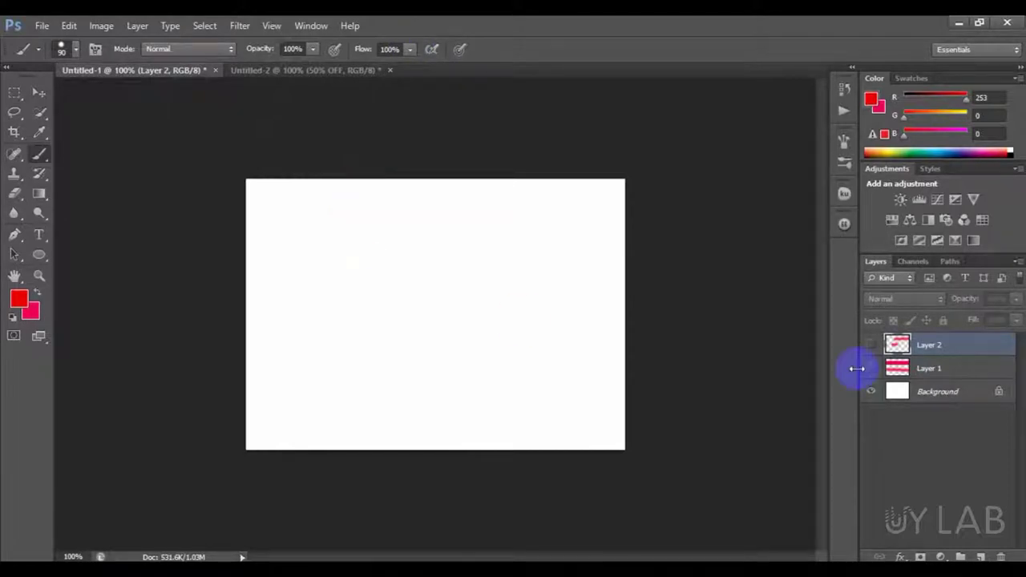
click(985, 553)
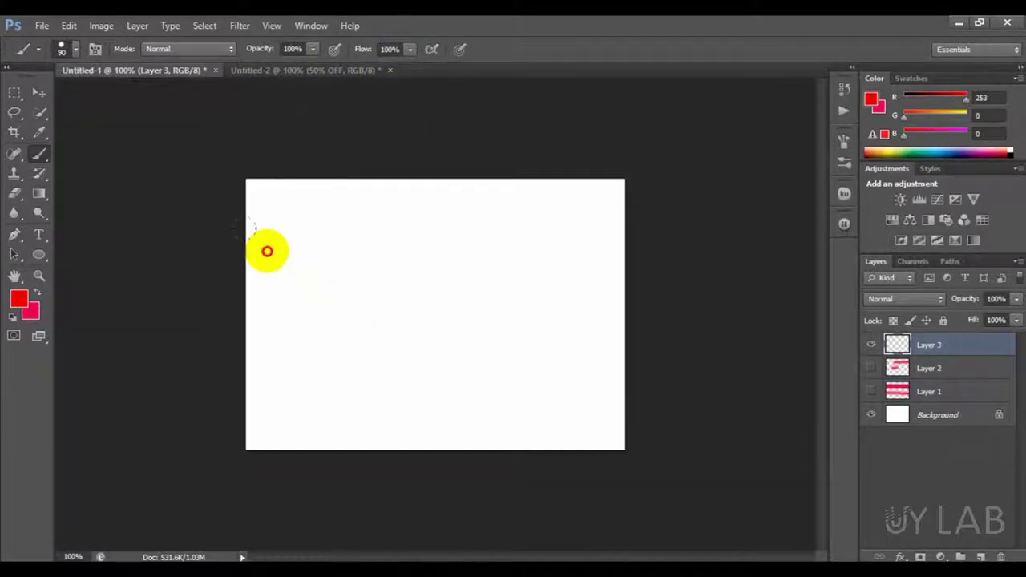
Paint a full-flow and a 37%-flow red stroke, restore flow to 100%, and hide Layer 3.
drag(267, 251, 634, 249)
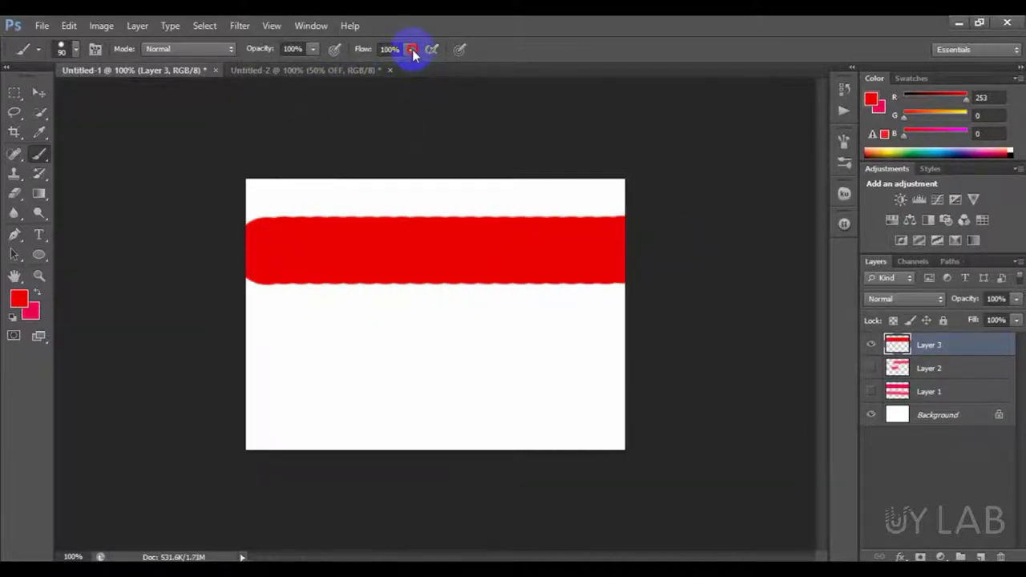
drag(413, 50, 361, 69)
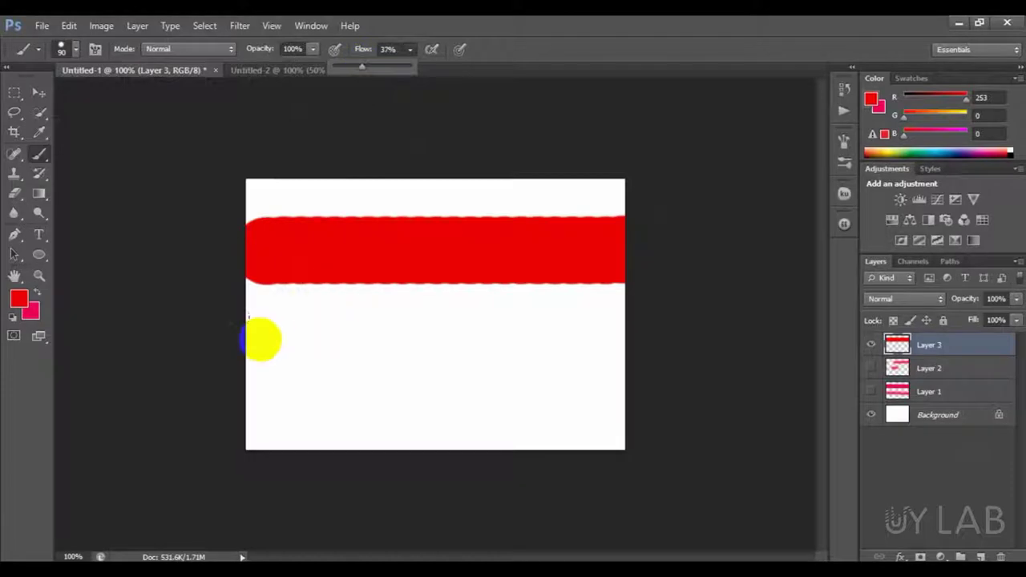
drag(260, 341, 682, 349)
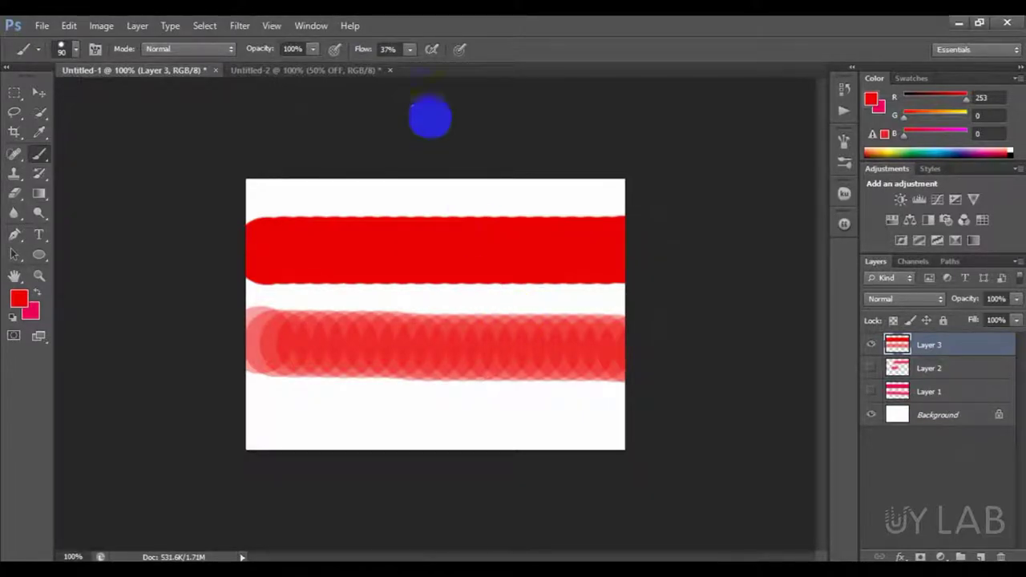
click(408, 49)
drag(419, 71, 878, 341)
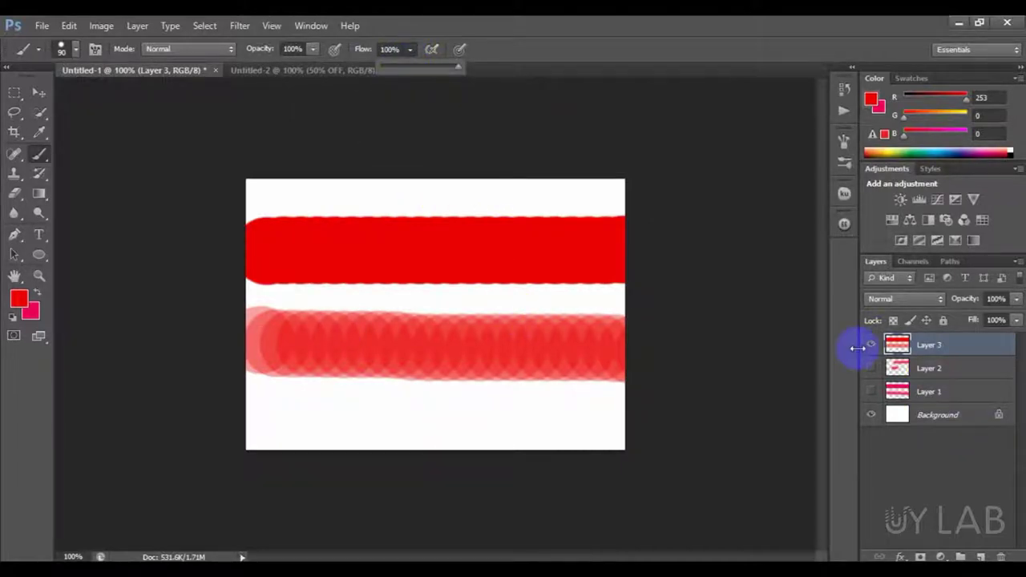
click(870, 345)
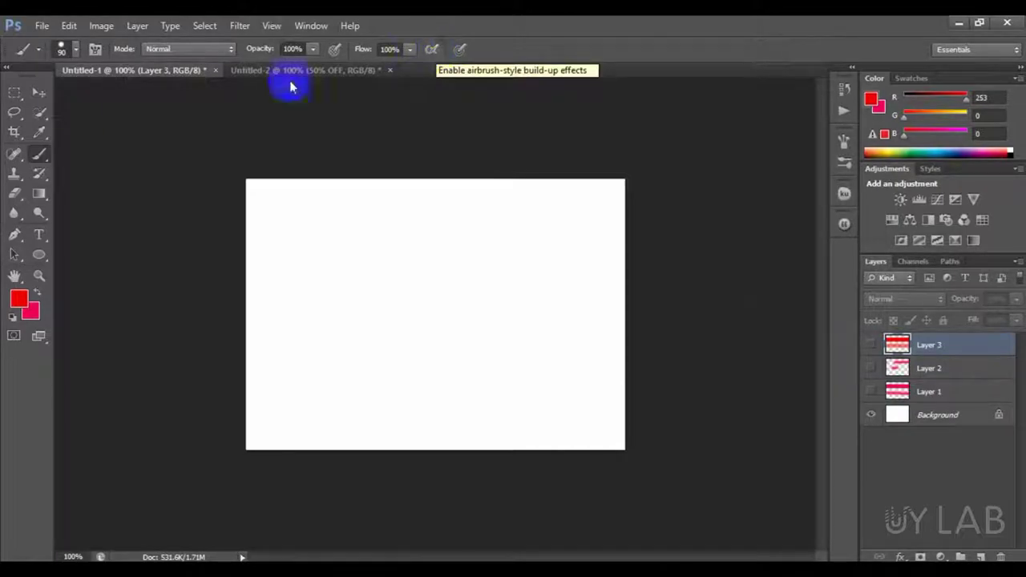
Choose a soft round brush preset with hardness lowered to 0%.
click(76, 51)
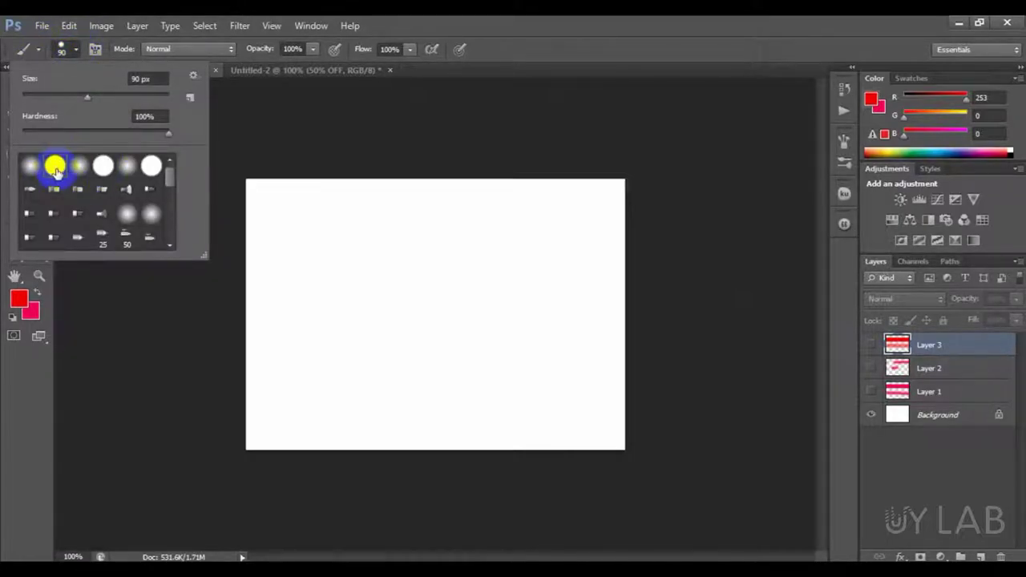
click(31, 166)
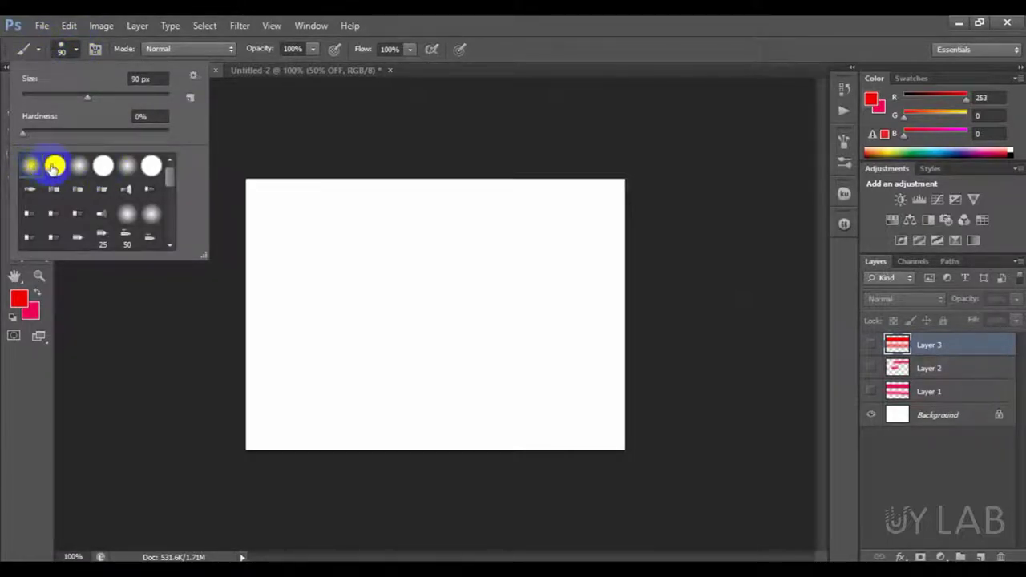
click(54, 166)
drag(168, 129, 23, 133)
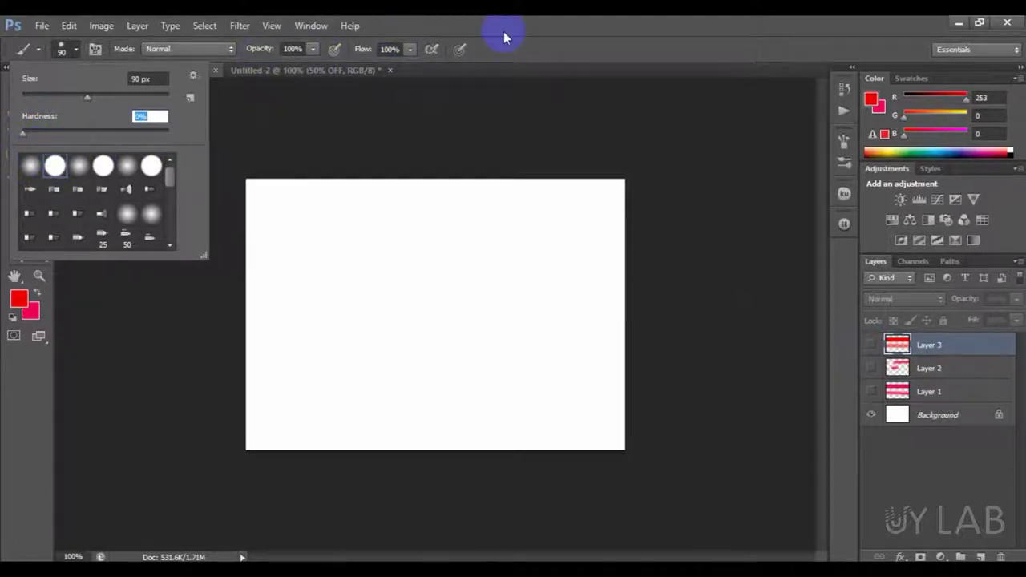
click(495, 77)
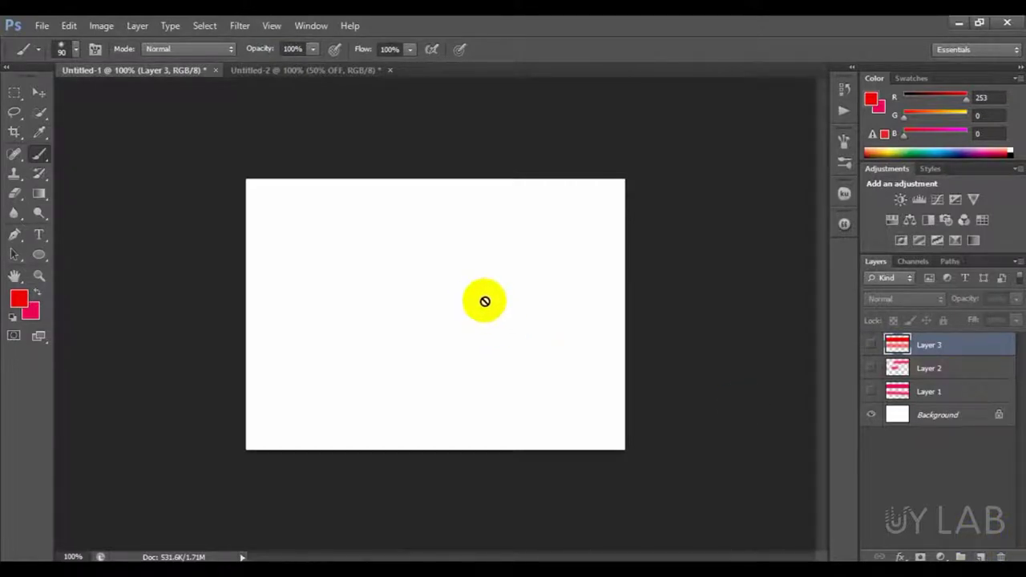
On new Layer 4, paint soft red airbrush strokes ending in a built-up blob, then hide the layer.
click(980, 554)
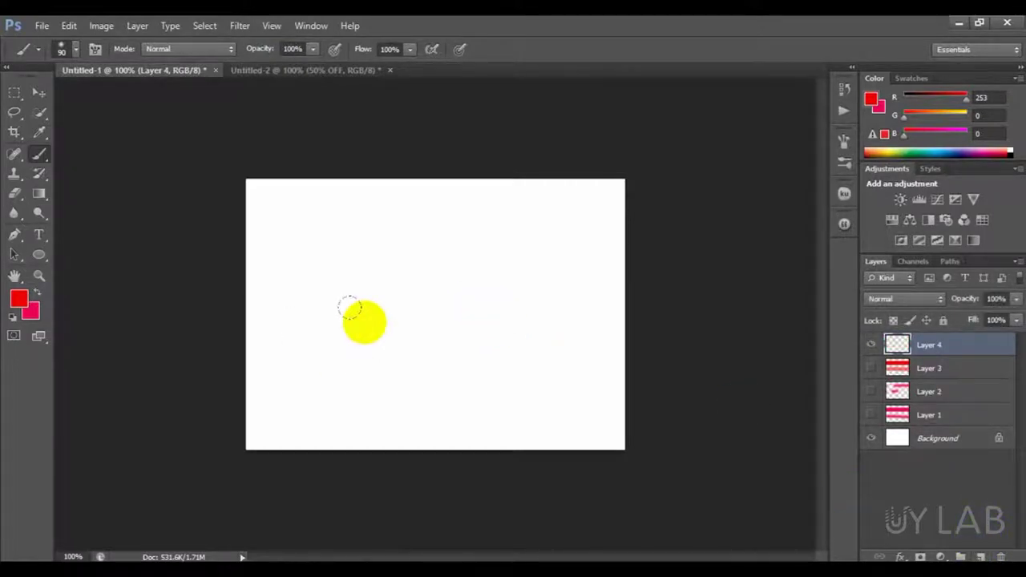
click(337, 128)
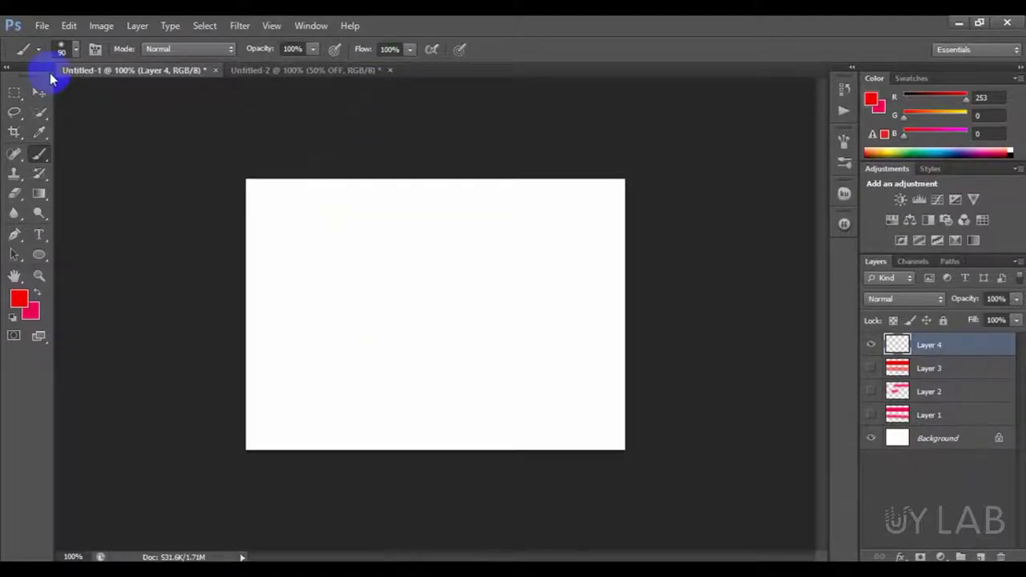
click(430, 50)
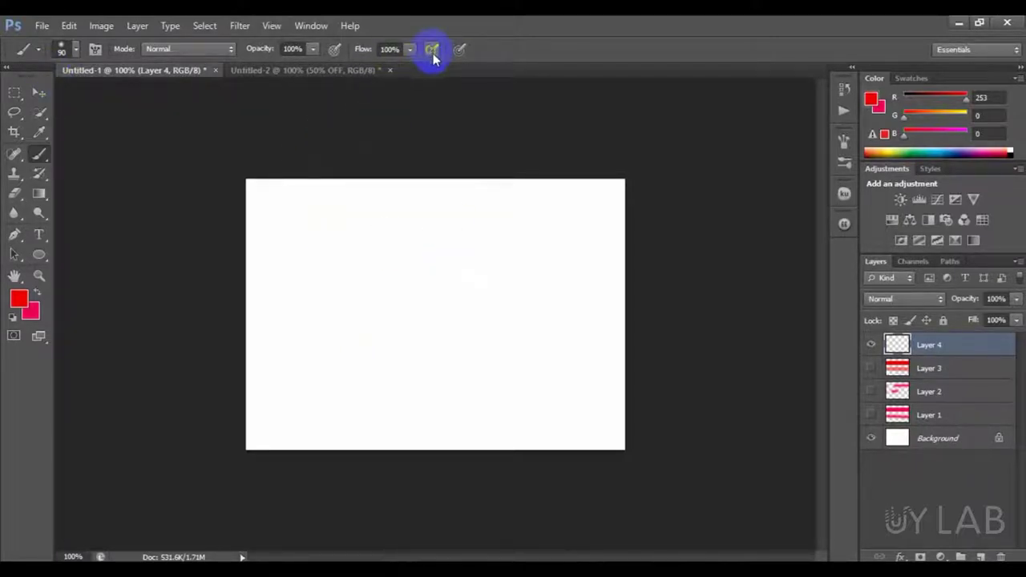
drag(278, 260, 479, 259)
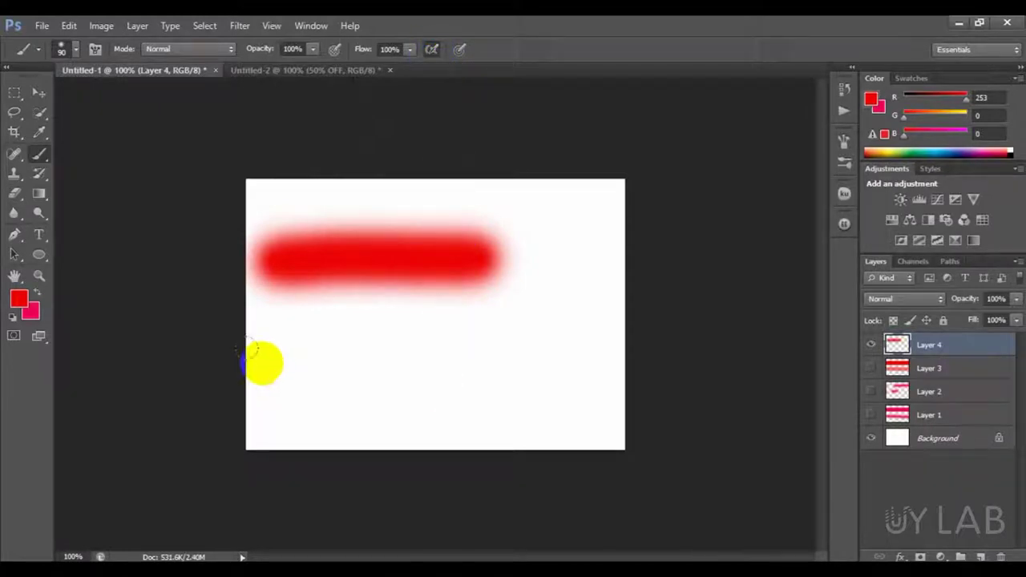
click(269, 361)
shift+click(470, 351)
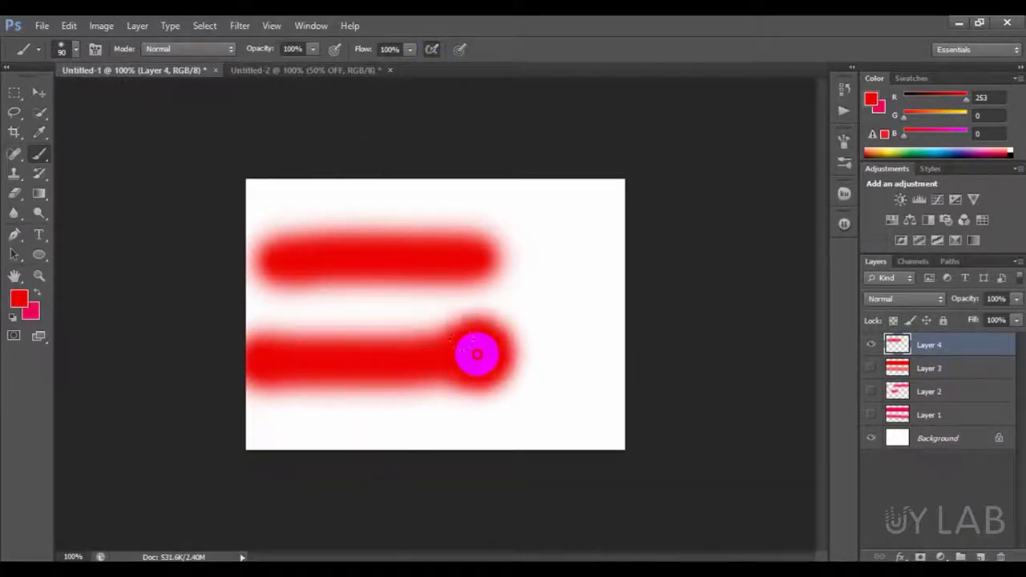
drag(477, 354, 477, 355)
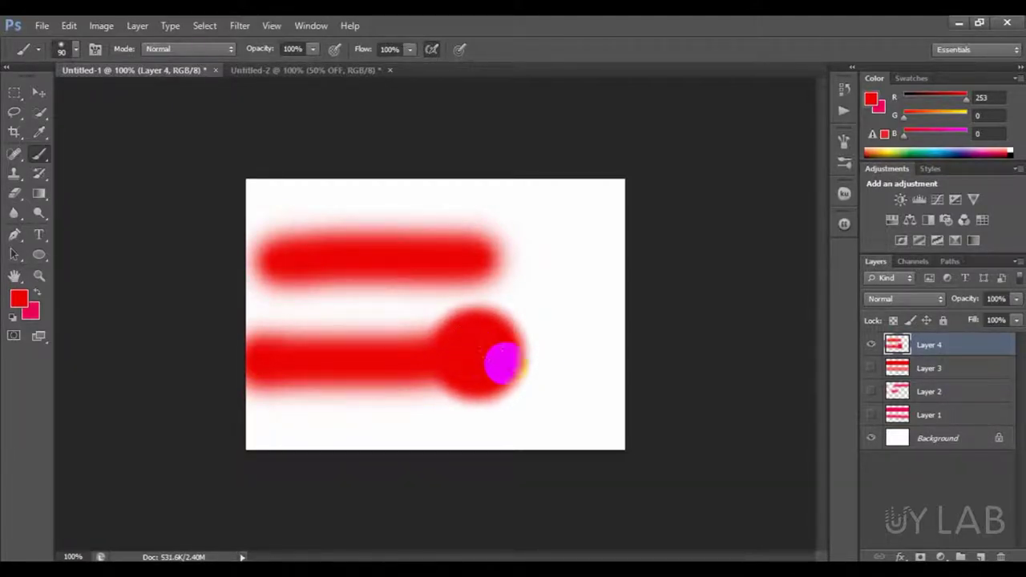
drag(477, 354, 521, 354)
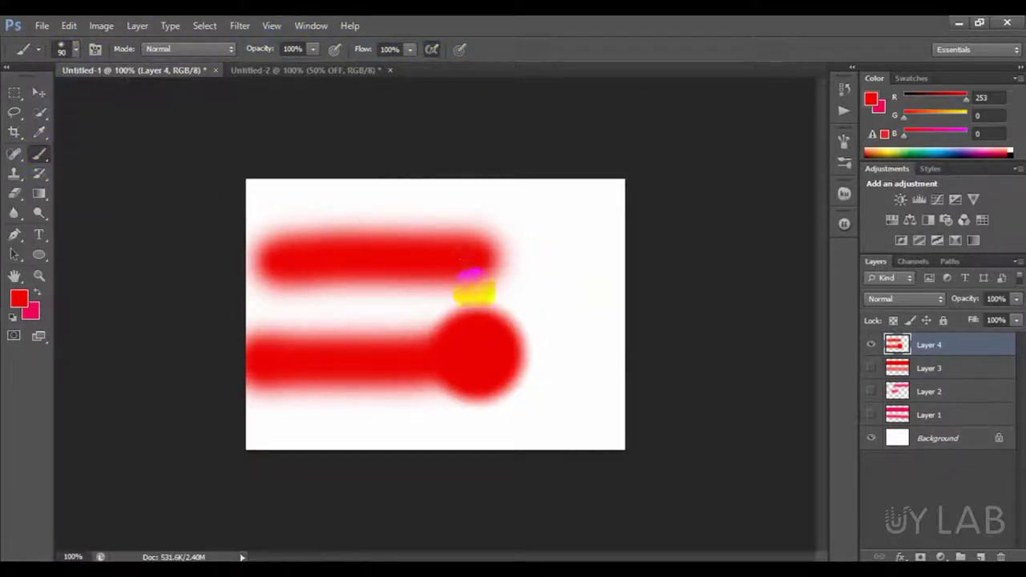
click(872, 344)
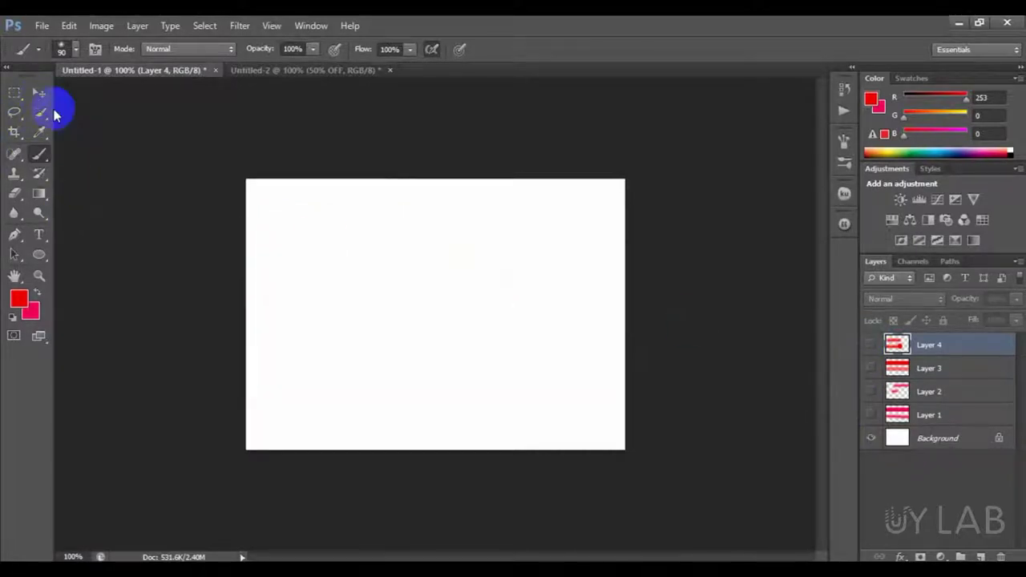
click(38, 93)
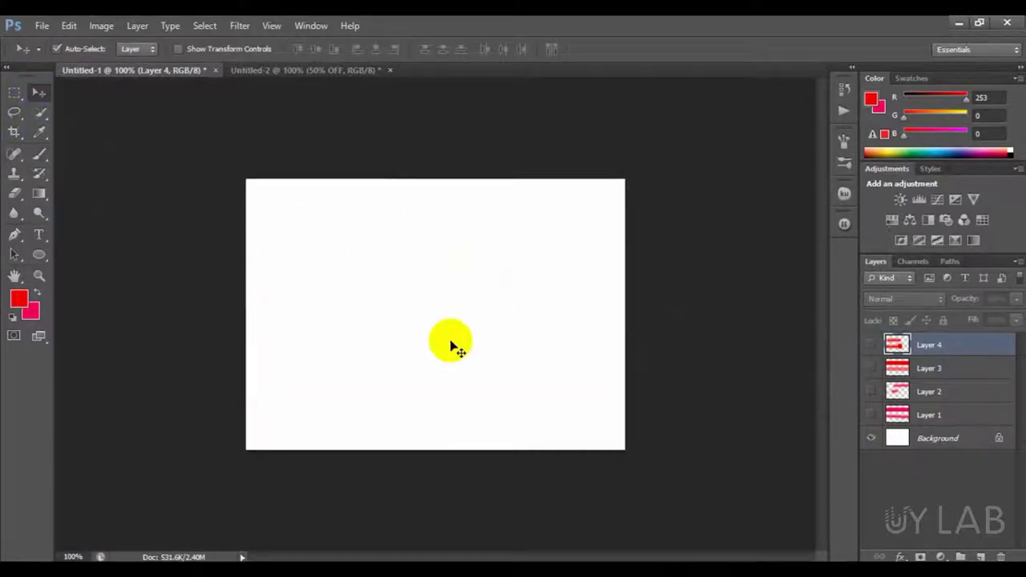
click(38, 154)
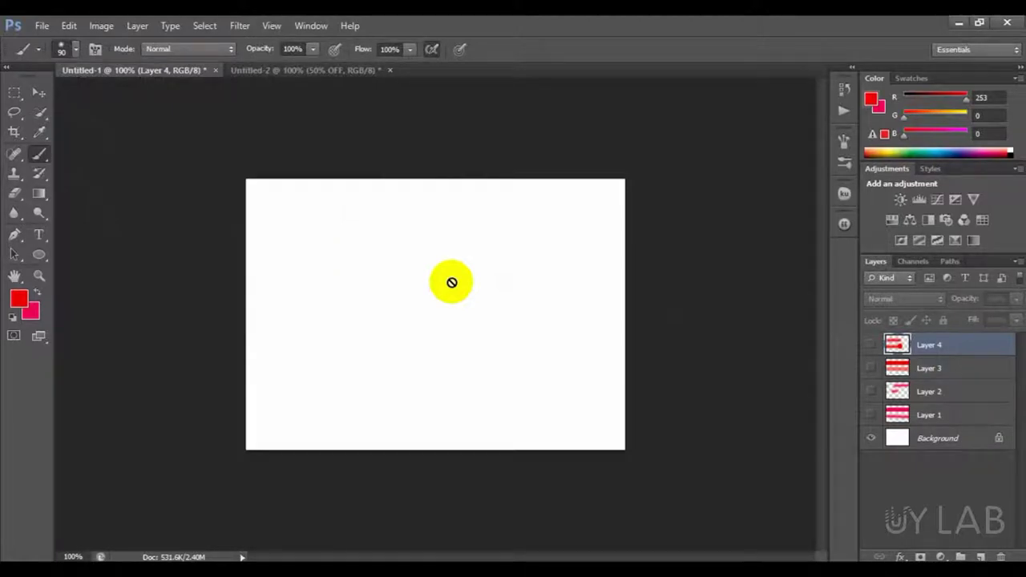
Add a new Layer 5 and fill it entirely with black.
click(982, 557)
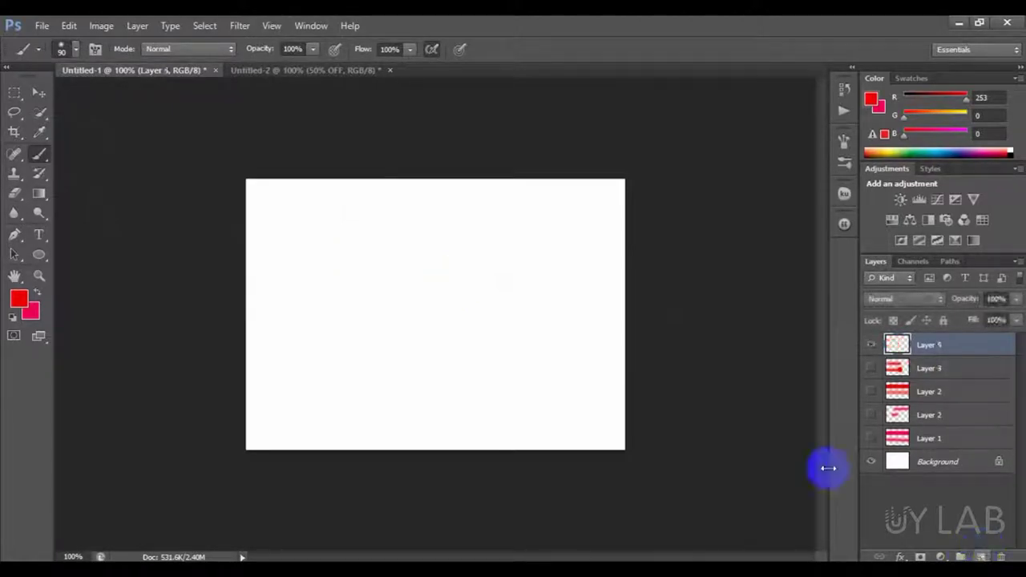
click(18, 298)
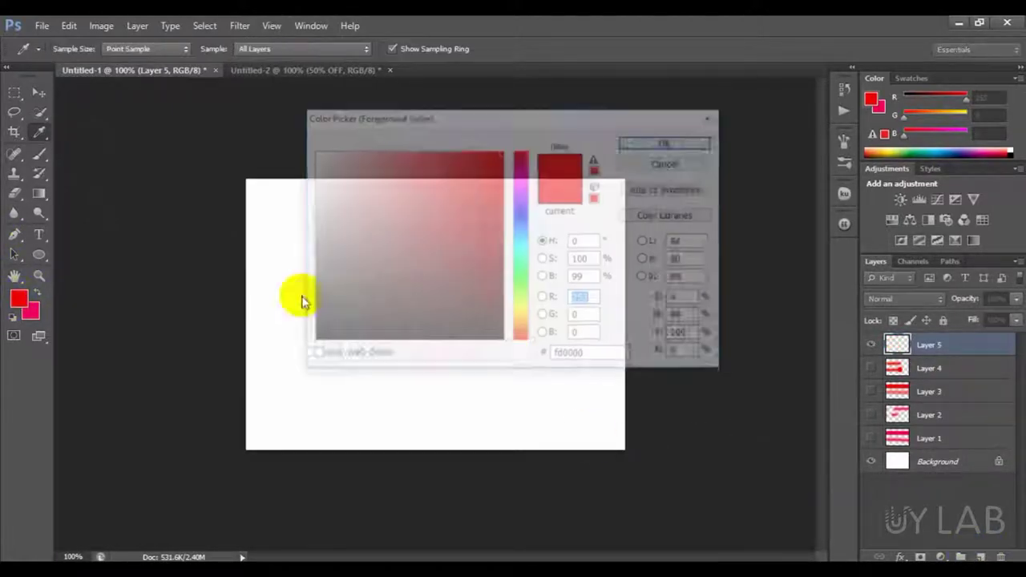
click(313, 341)
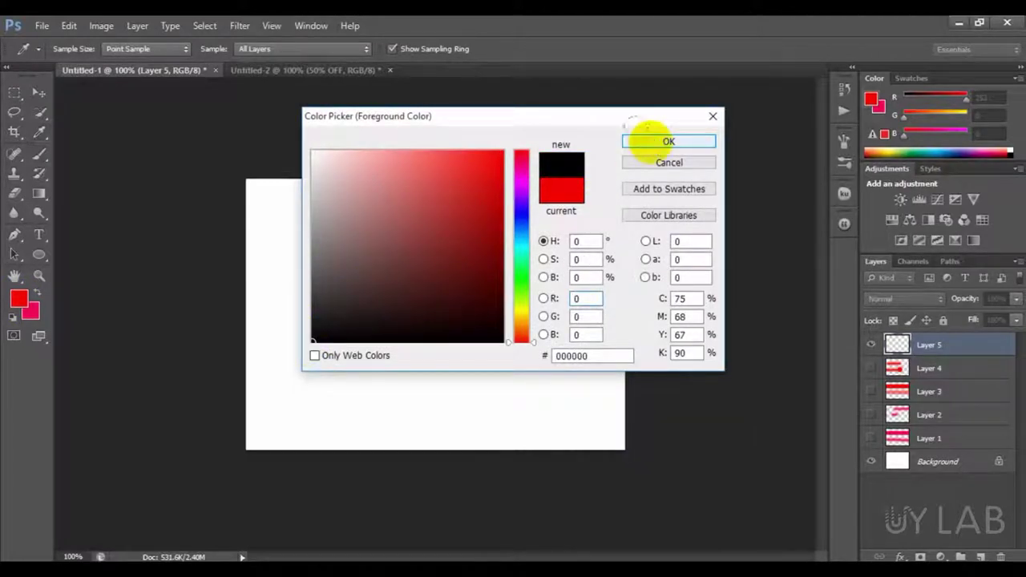
click(648, 141)
key(alt+BackSpace)
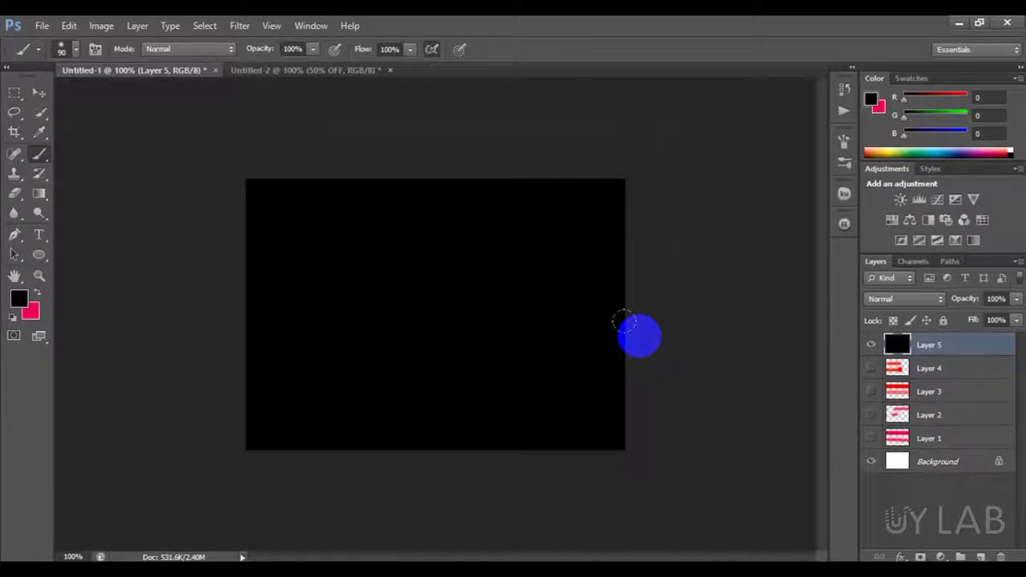
Select a round brush preset and enlarge it to 175 px.
click(64, 49)
double_click(32, 166)
click(431, 291)
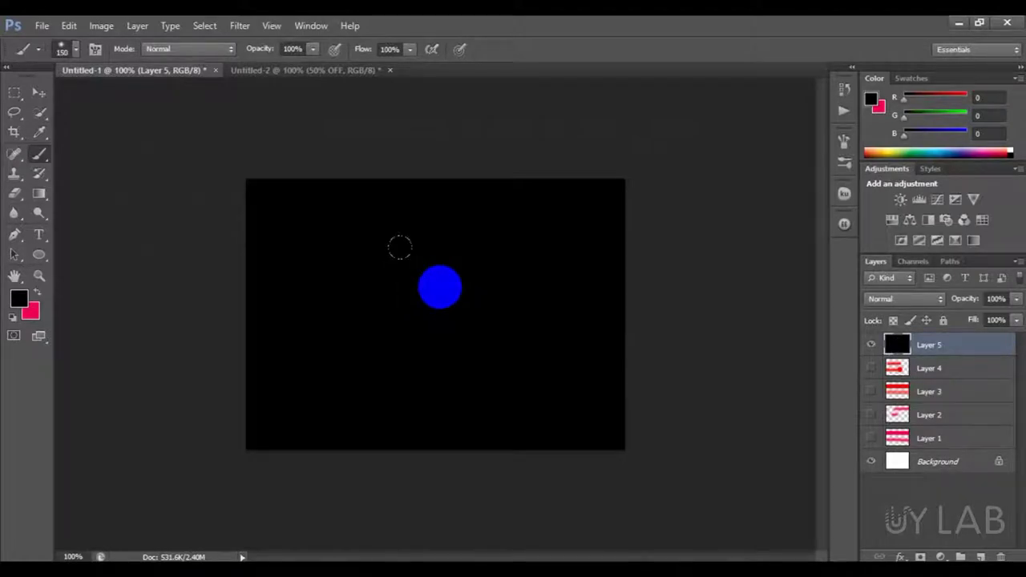
key(bracketright)
key(bracketright)
Set the foreground colour to near-white R251 G251 B251.
click(36, 292)
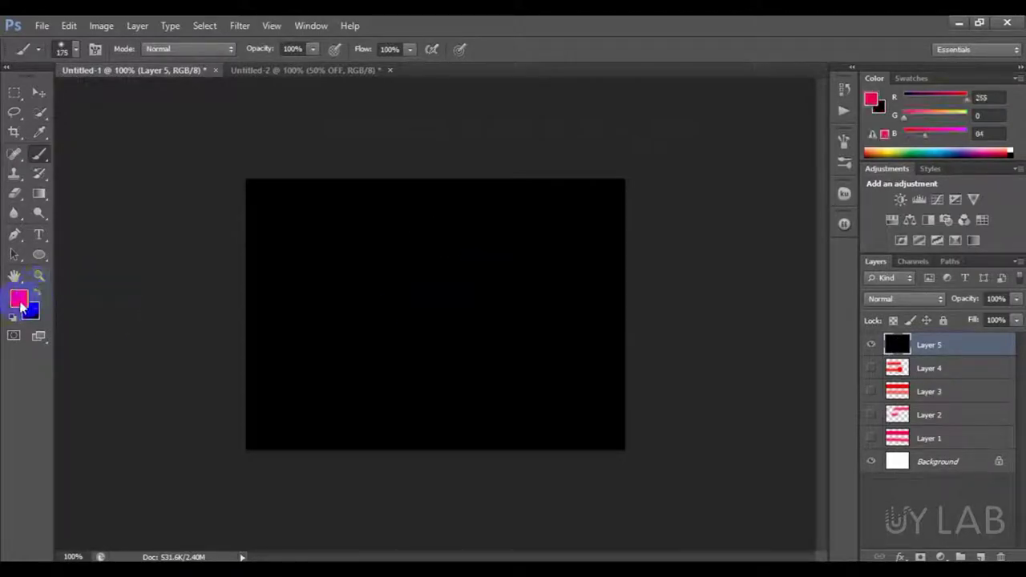
click(17, 298)
click(303, 153)
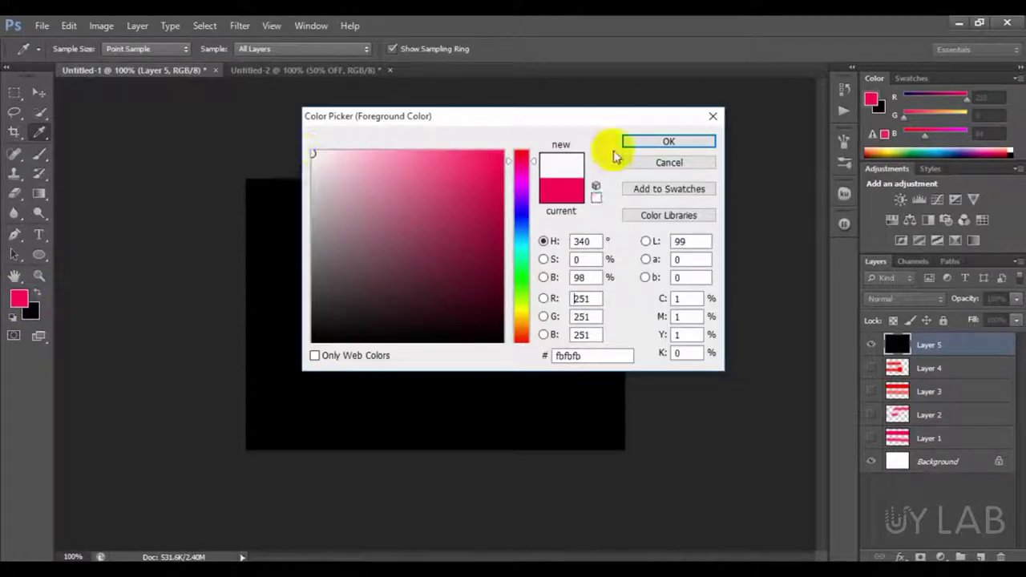
click(651, 141)
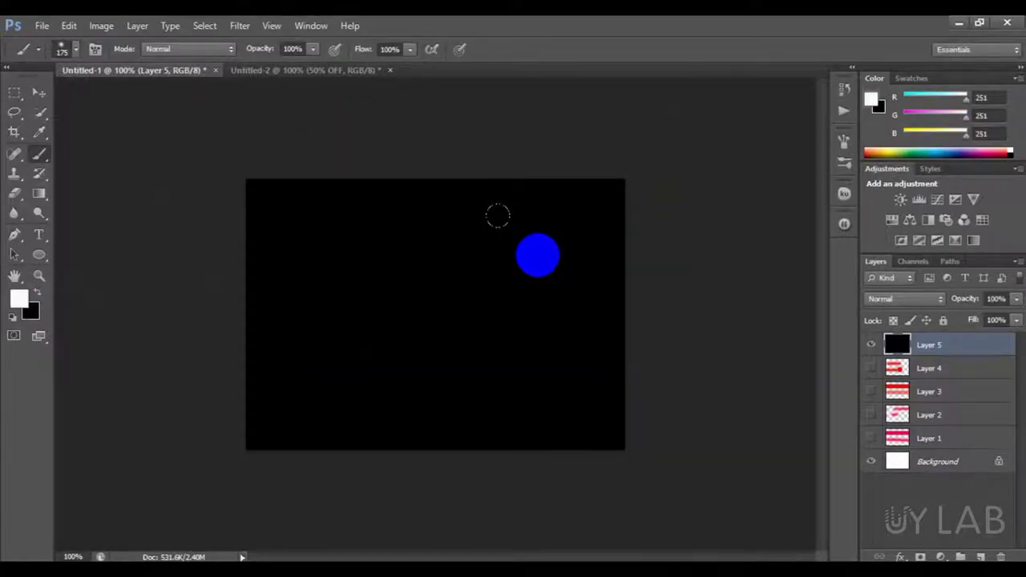
Paint a soft white glow on the black layer, then fill it back to solid black.
click(537, 255)
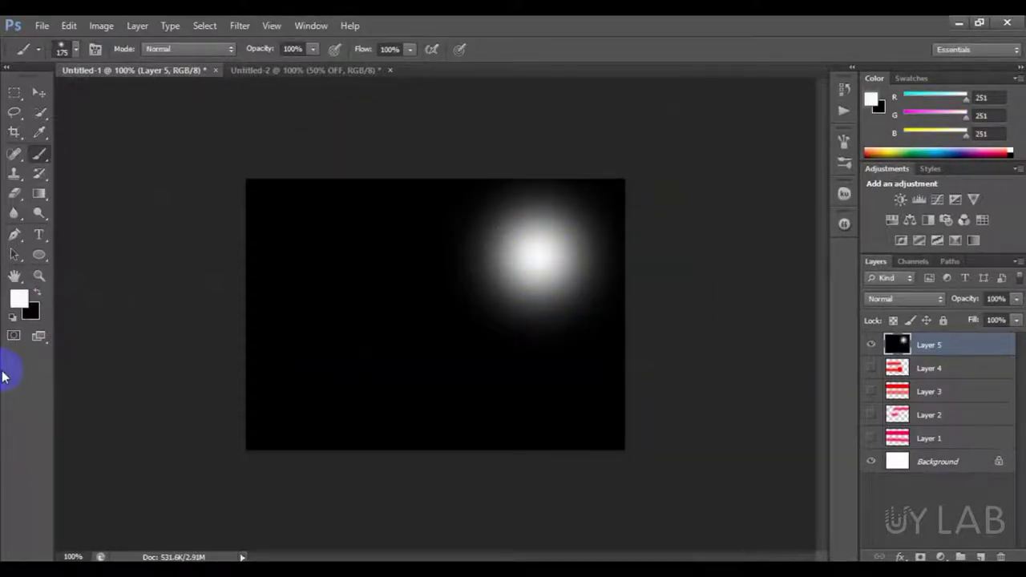
drag(562, 229, 545, 271)
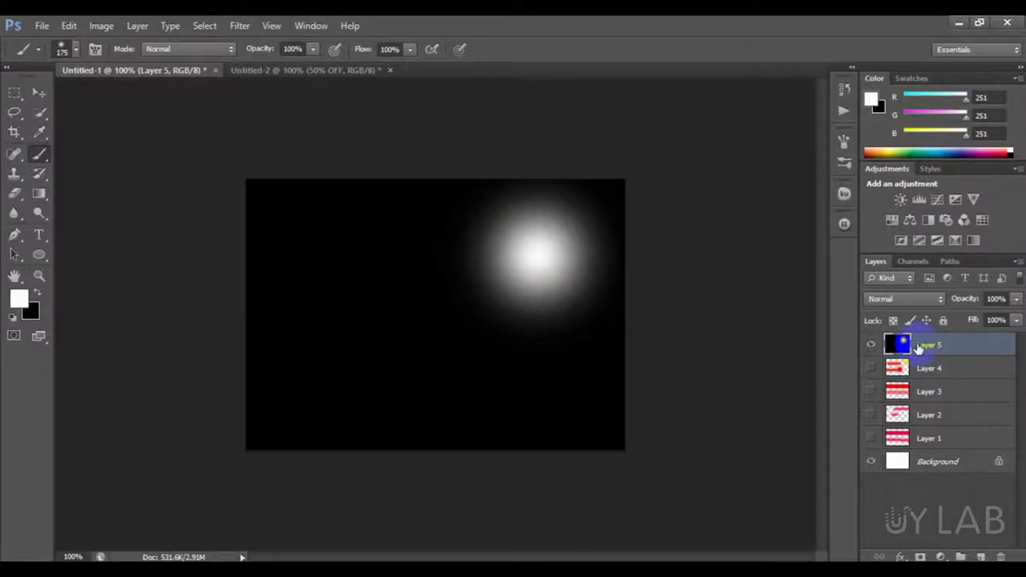
drag(518, 267, 531, 267)
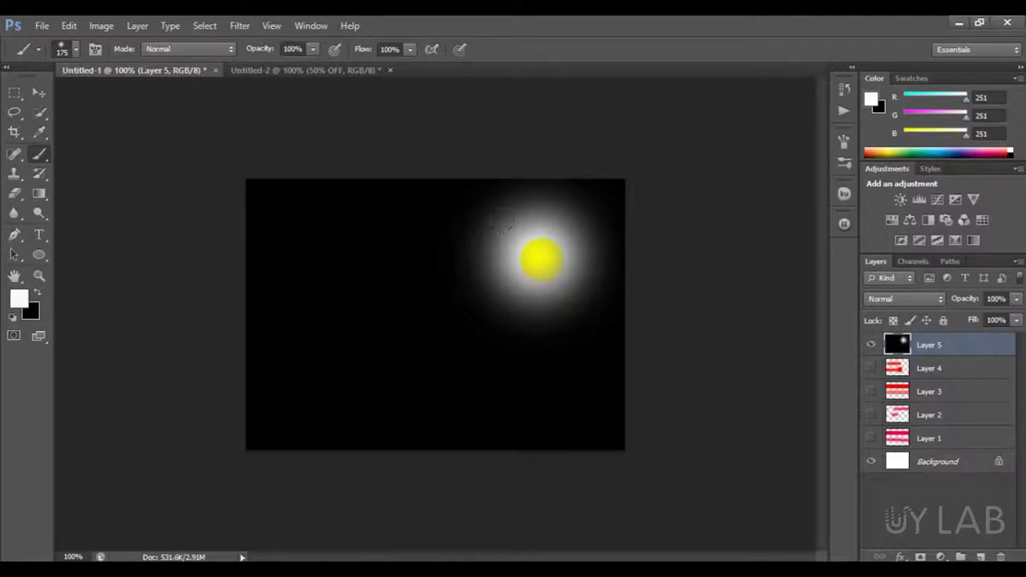
key(ctrl+BackSpace)
On a new Layer 6, paint a large soft white glow and nudge it slightly right.
click(982, 556)
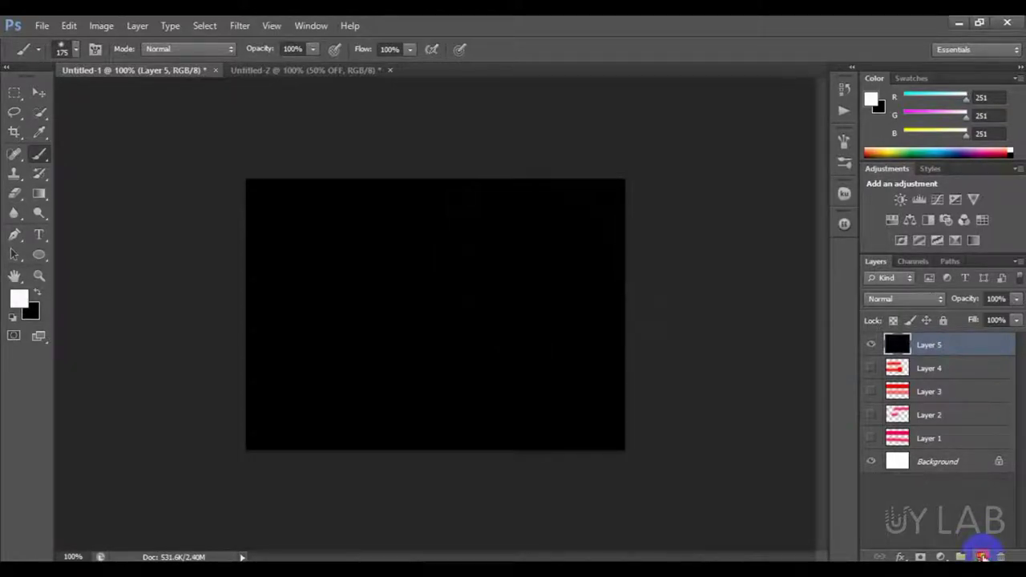
click(529, 261)
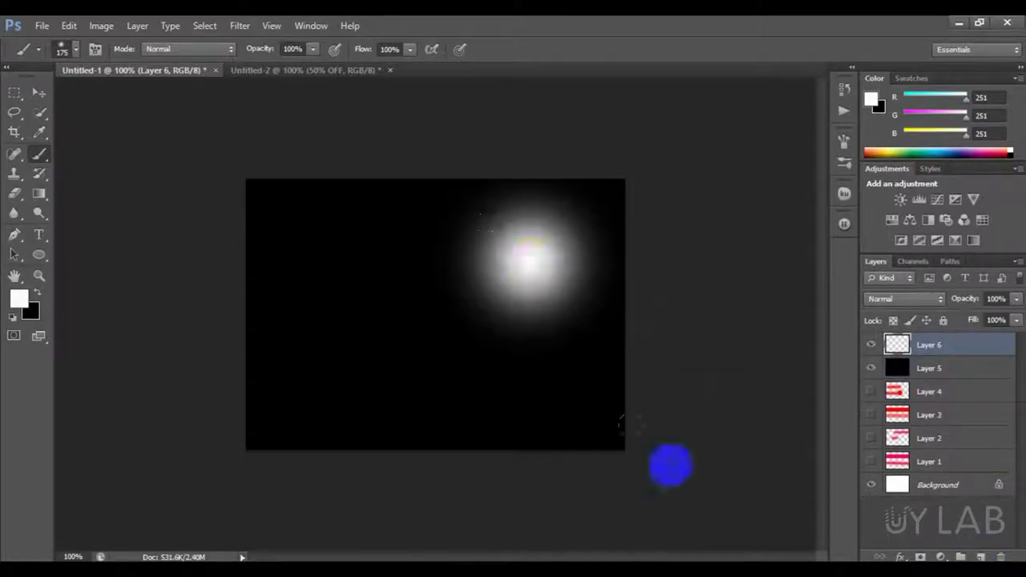
click(37, 94)
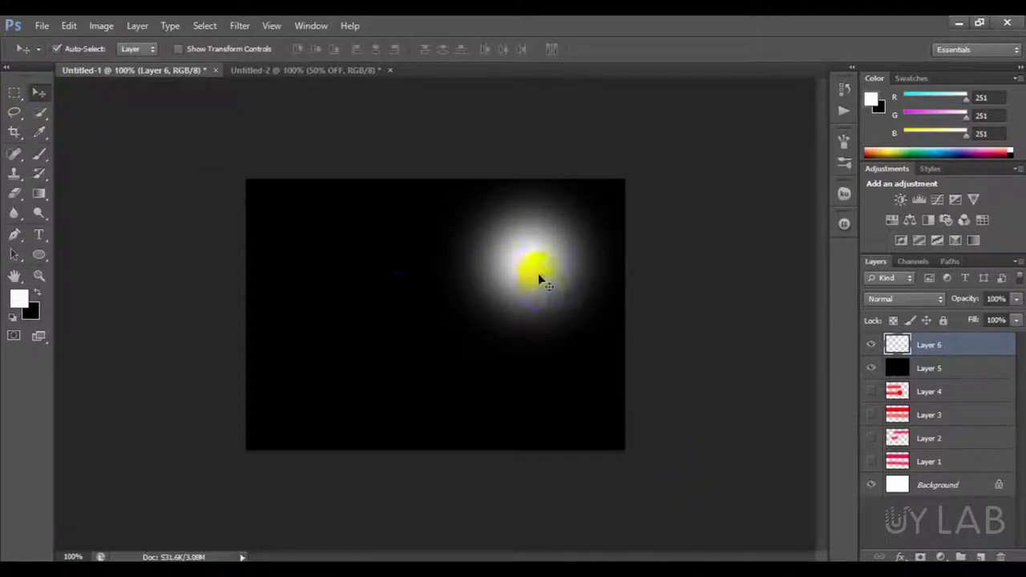
mouse_move(534, 270)
mouse_down()
mouse_move(420, 323)
mouse_move(548, 288)
mouse_move(559, 264)
mouse_move(550, 267)
mouse_up()
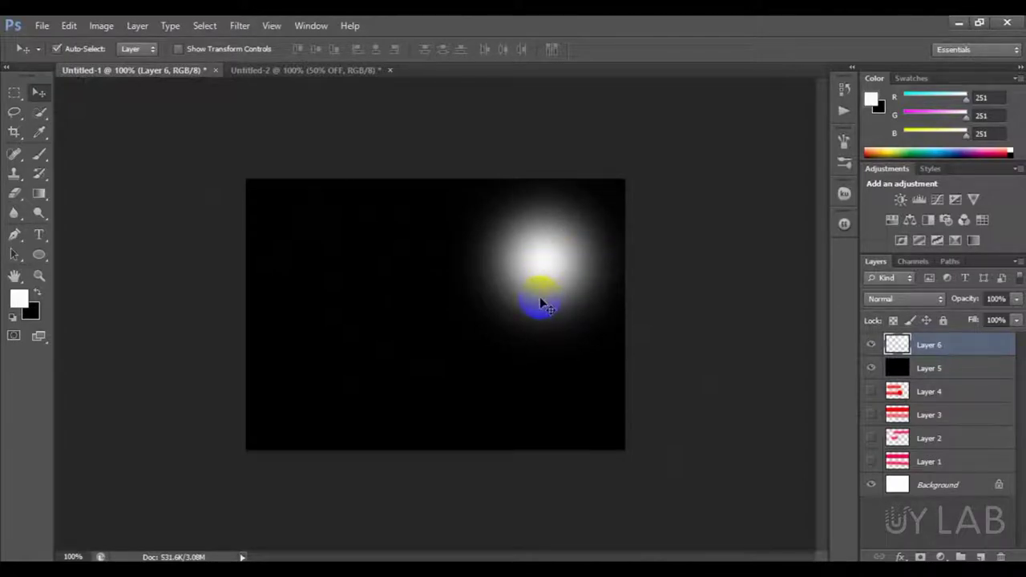
drag(541, 299, 522, 296)
Set the brush hardness to 100% for painting the solid moon disc.
key(b)
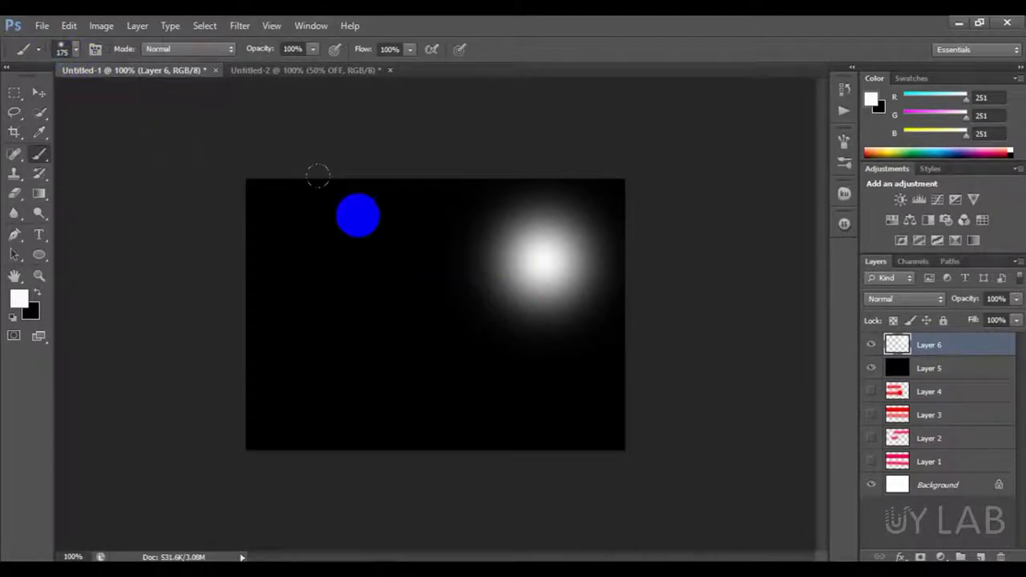
click(76, 49)
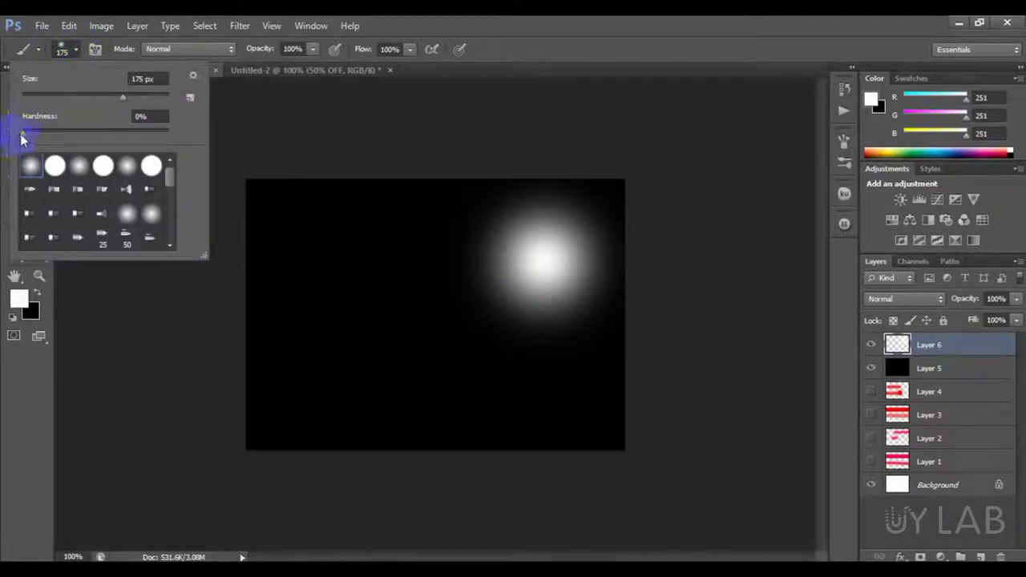
mouse_move(22, 137)
mouse_down()
mouse_move(178, 140)
mouse_move(26, 133)
mouse_move(49, 134)
mouse_up()
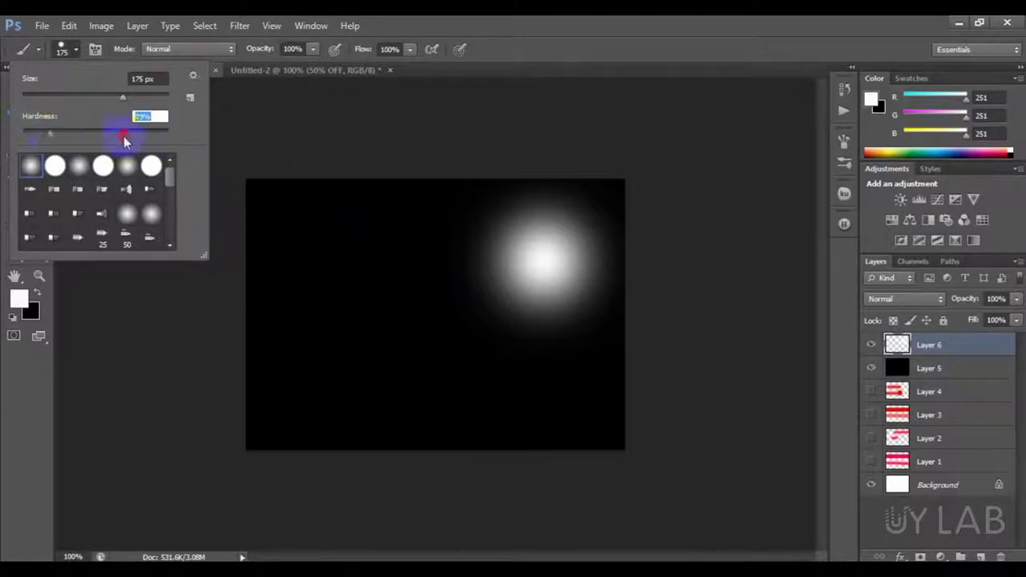
click(527, 313)
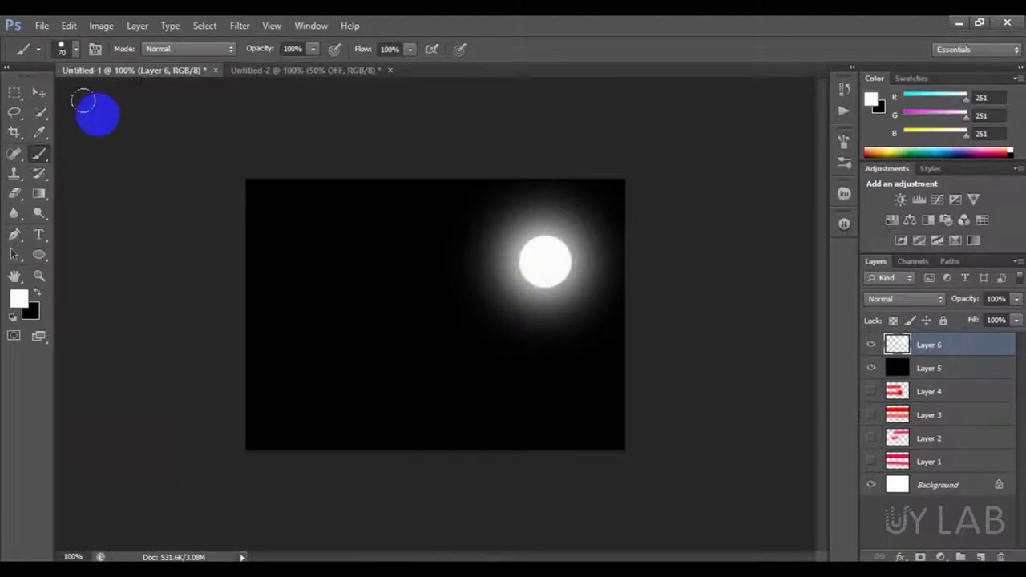
Select the Dune Grass brush from the brush preset list.
click(70, 48)
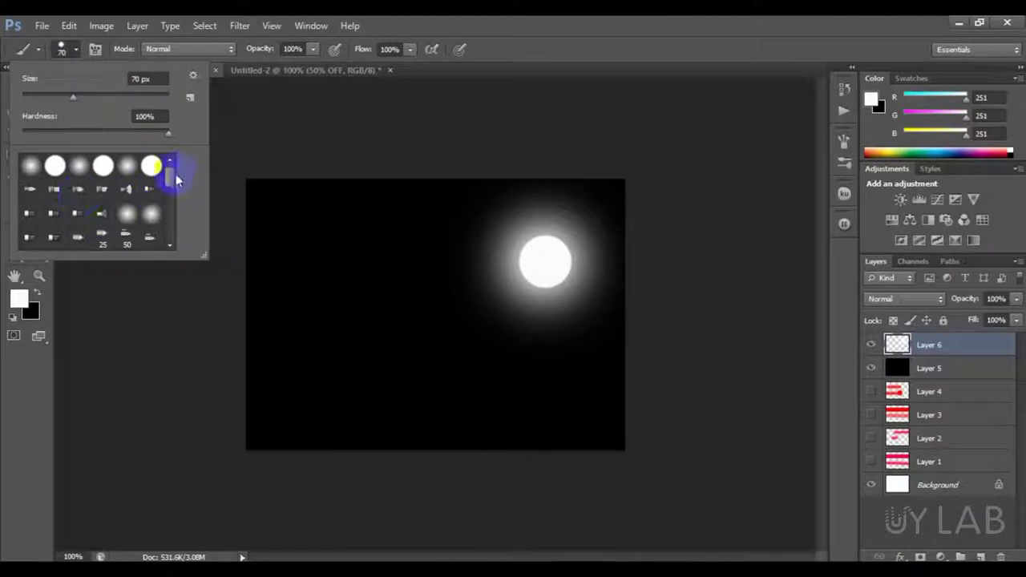
mouse_move(168, 165)
mouse_down()
mouse_move(168, 229)
mouse_move(171, 184)
mouse_move(177, 222)
mouse_up()
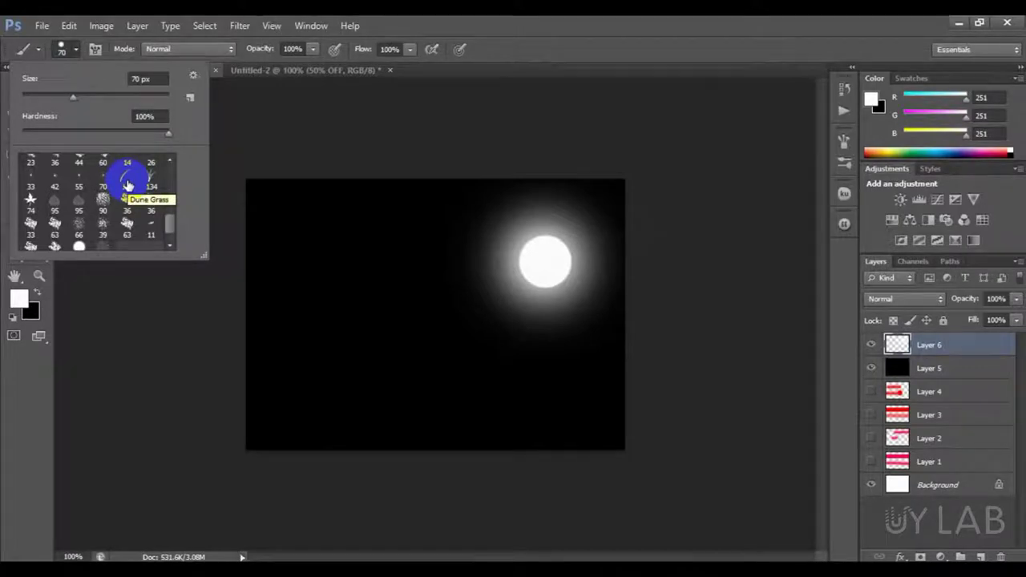
double_click(127, 185)
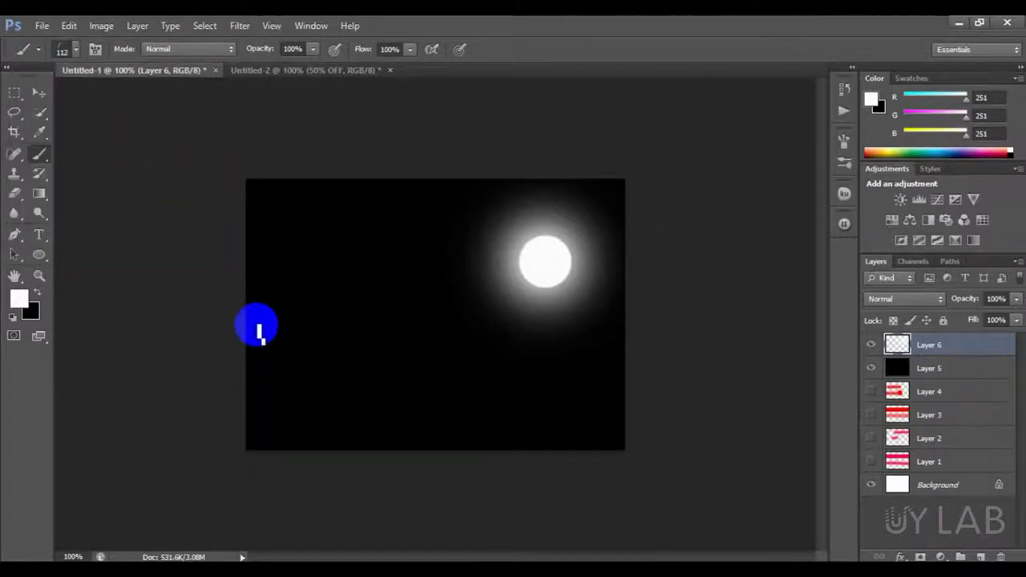
Set the foreground colour to green (R3 G207 B18) and the background to blue (031dd9).
click(19, 299)
click(522, 278)
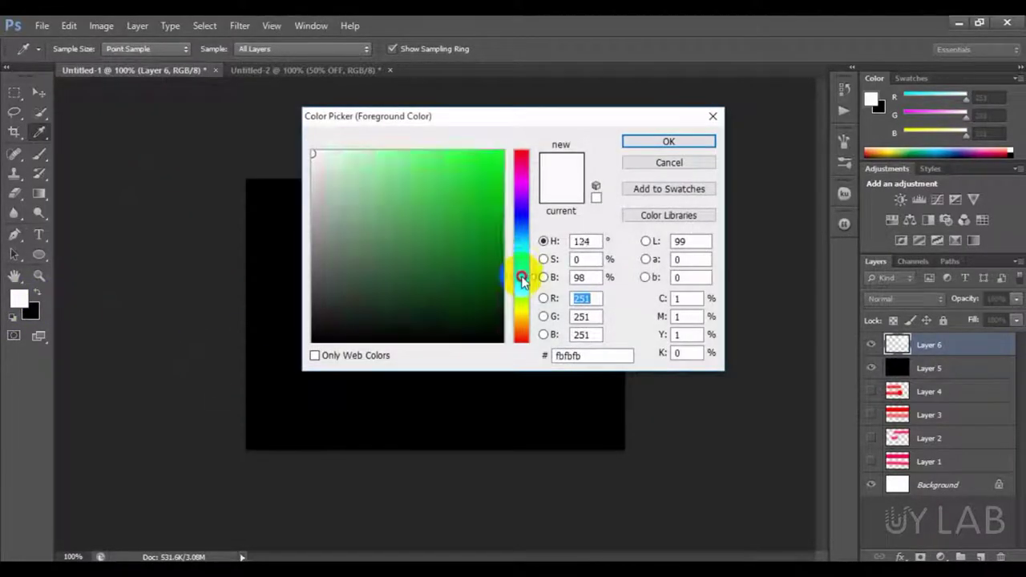
click(500, 186)
click(641, 142)
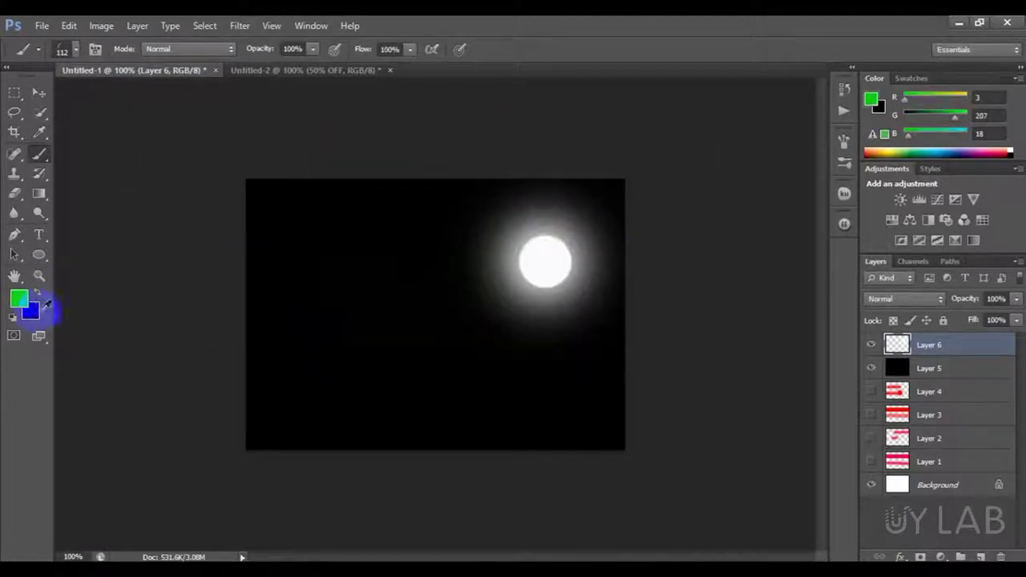
click(31, 311)
drag(523, 273, 522, 218)
click(496, 183)
click(659, 135)
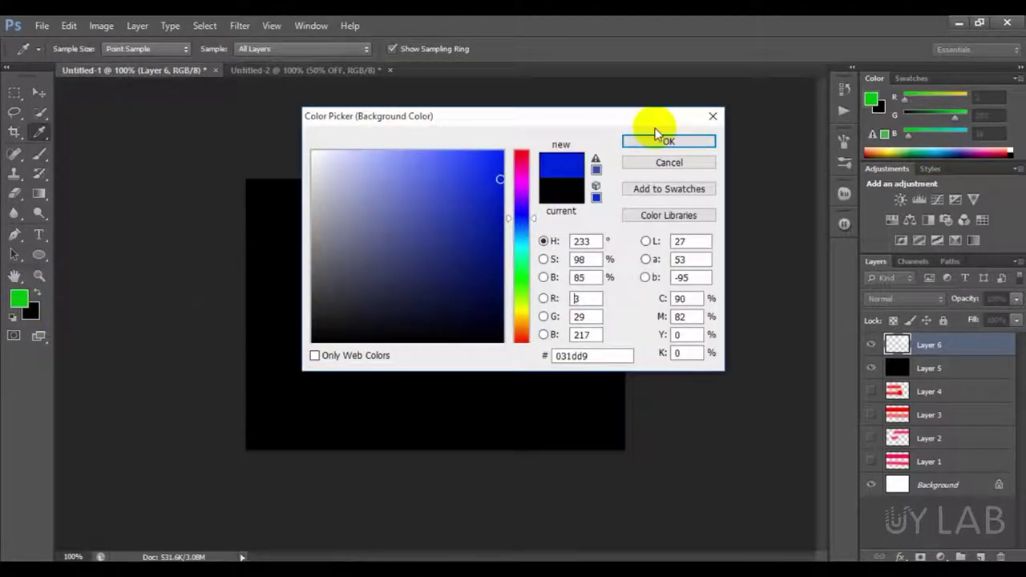
key(b)
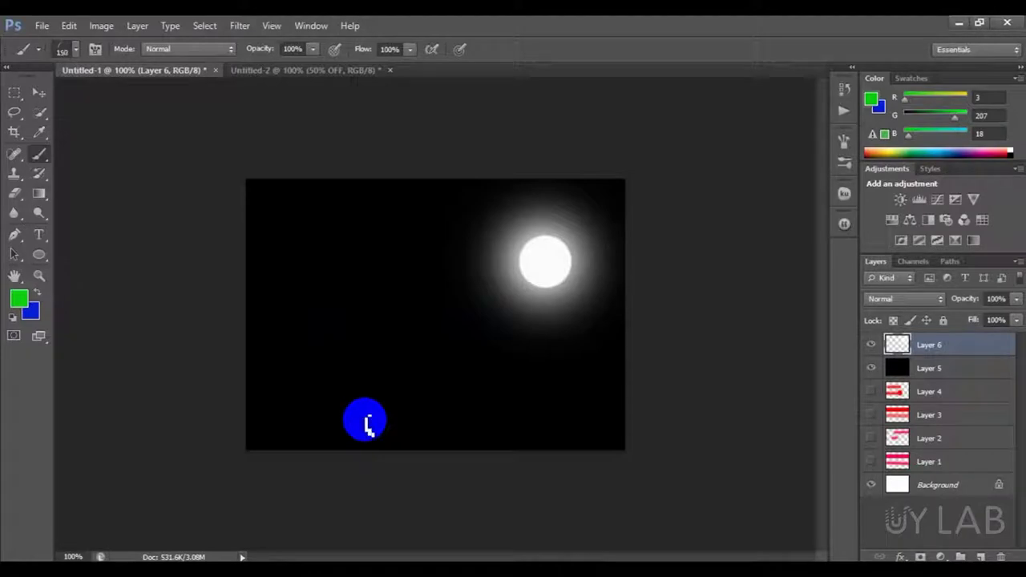
Paint Dune Grass along the canvas bottom, resizing the brush between 400, 250 and 80 px.
key(bracketright)
key(bracketright)
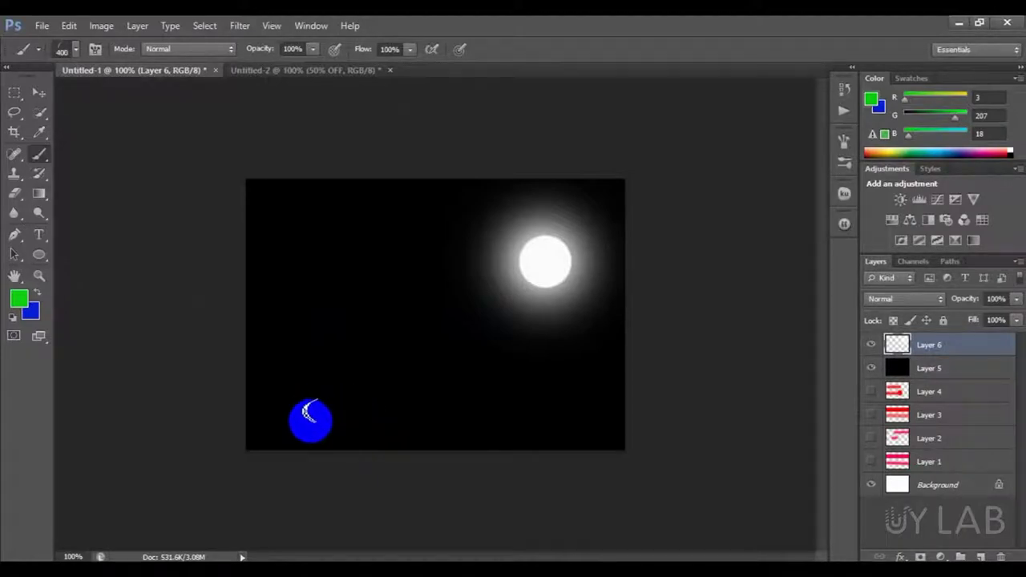
key(bracketleft)
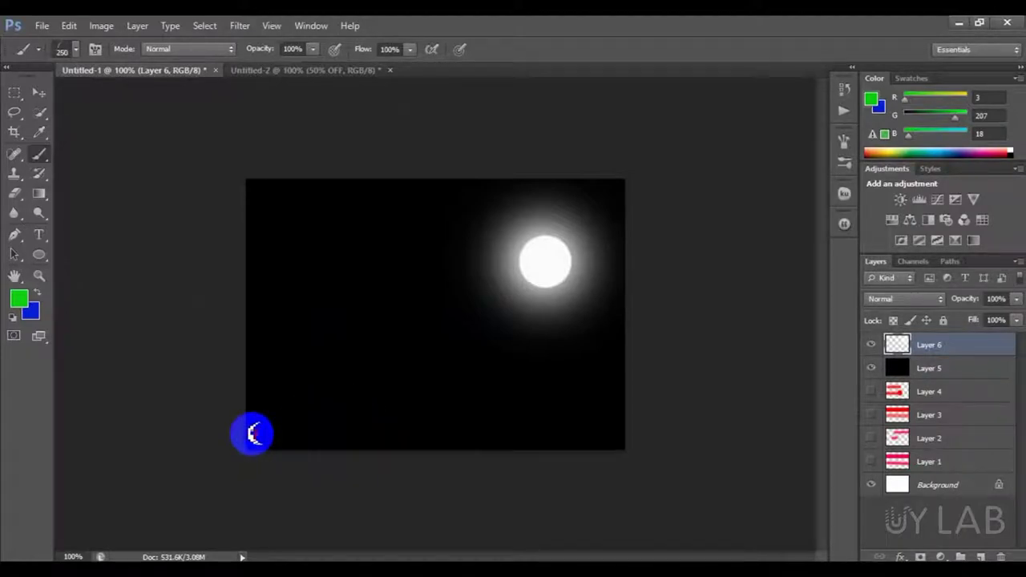
mouse_move(252, 436)
mouse_down()
mouse_move(626, 440)
mouse_move(264, 430)
mouse_up()
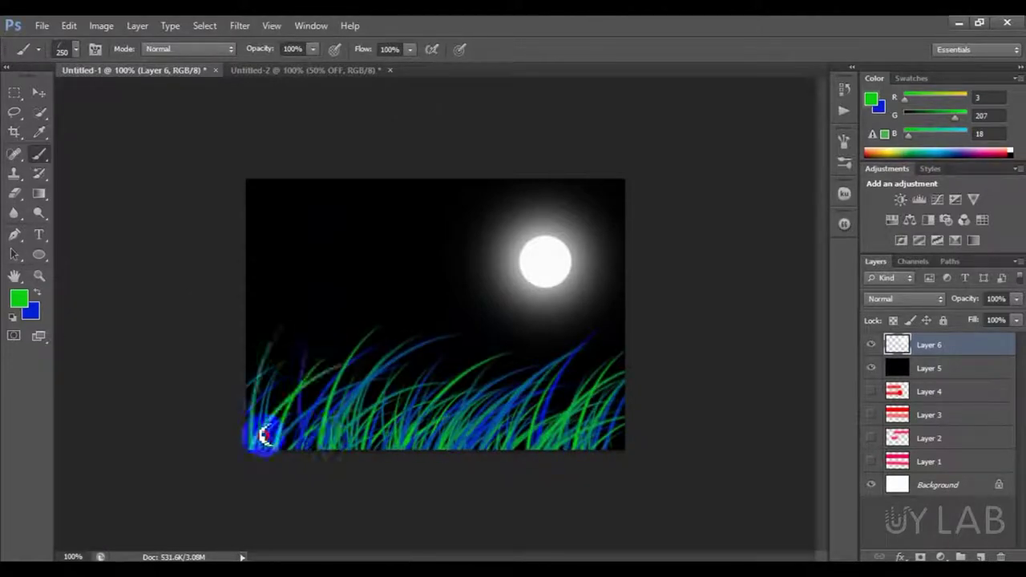
click(398, 388)
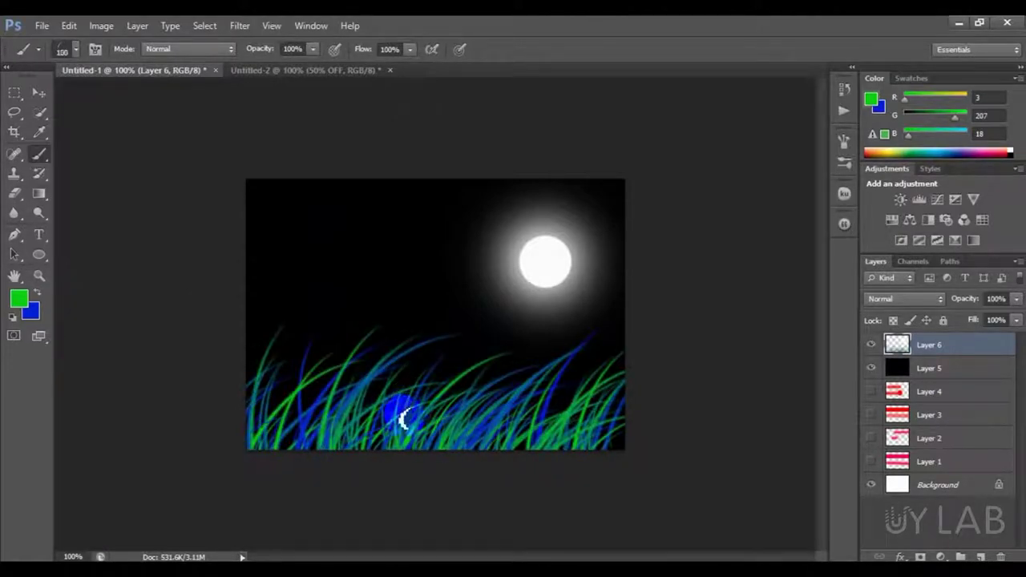
key(bracketleft)
key(bracketleft)
mouse_move(404, 418)
mouse_down()
mouse_move(271, 449)
mouse_move(293, 436)
mouse_move(634, 439)
mouse_move(404, 436)
mouse_move(243, 409)
mouse_move(275, 404)
mouse_move(374, 438)
mouse_up()
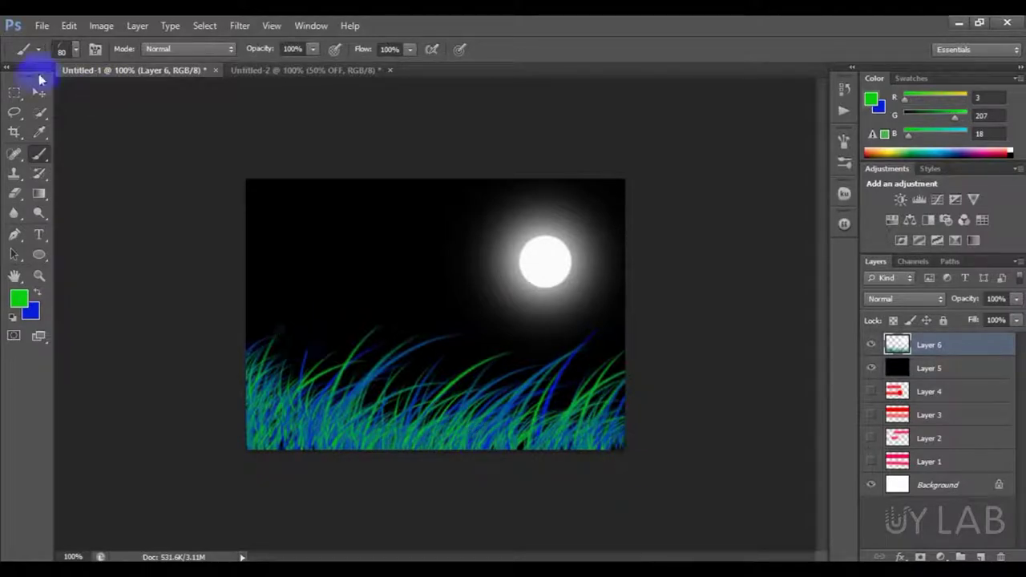
click(75, 50)
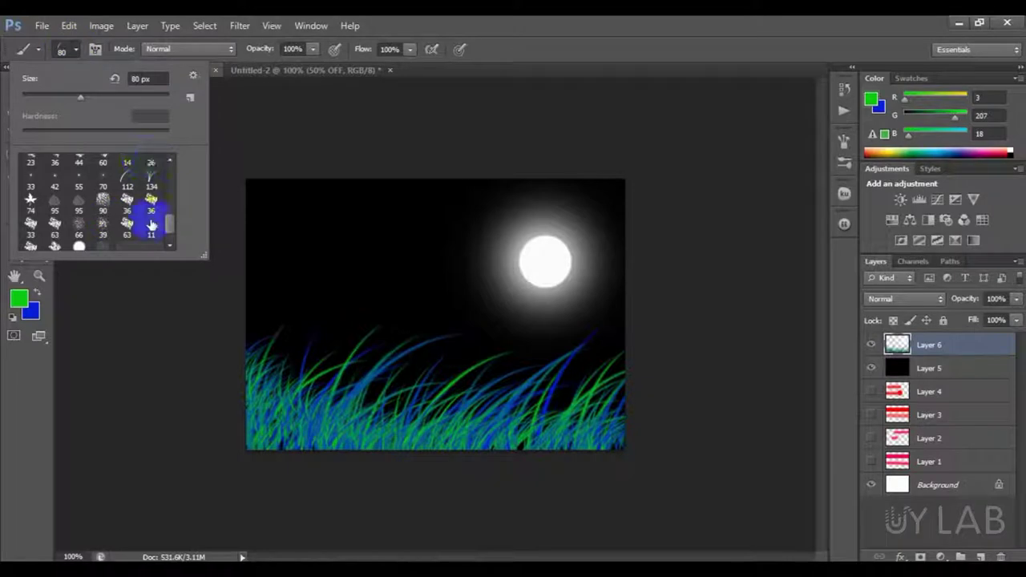
click(591, 20)
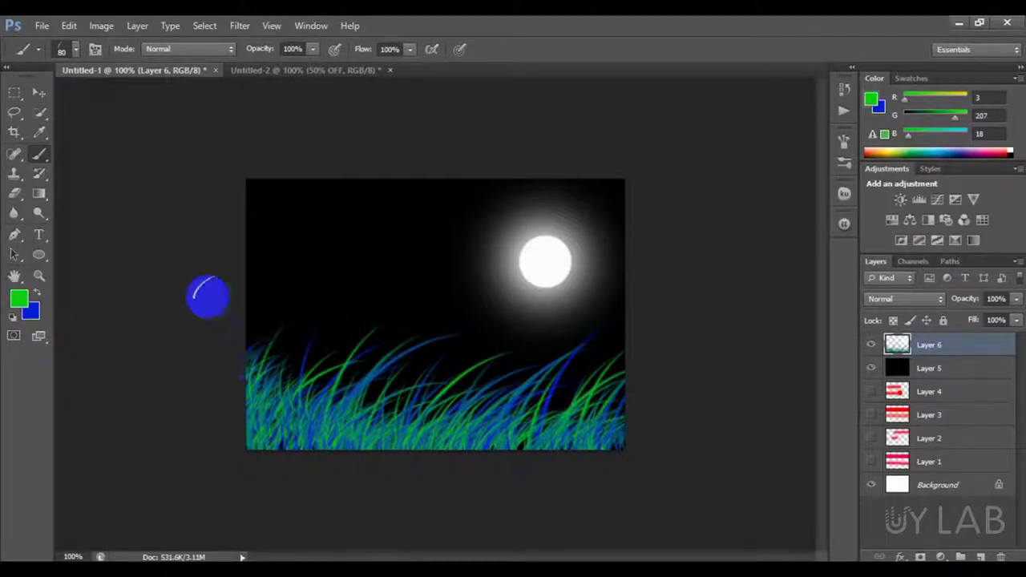
click(38, 93)
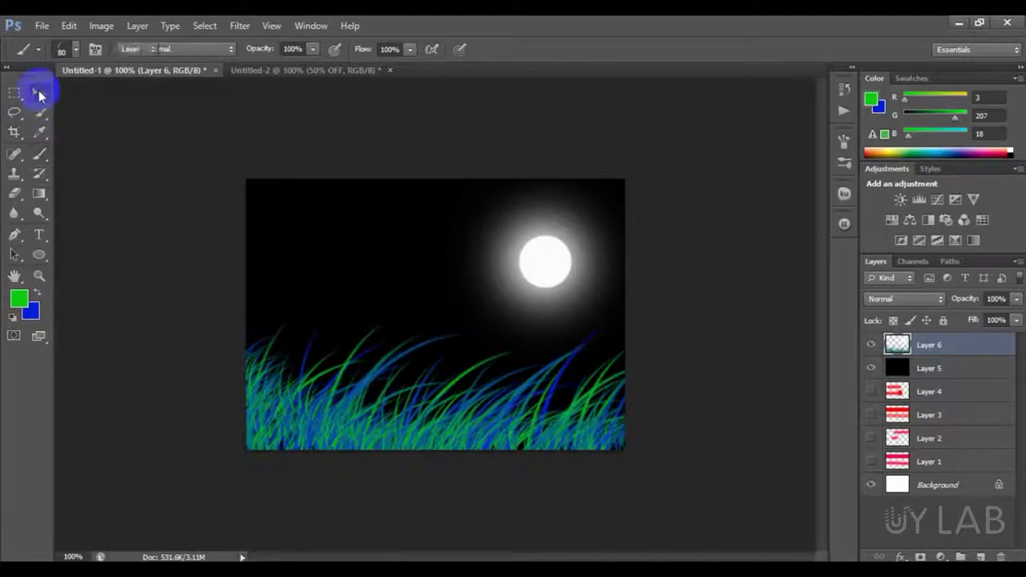
click(41, 152)
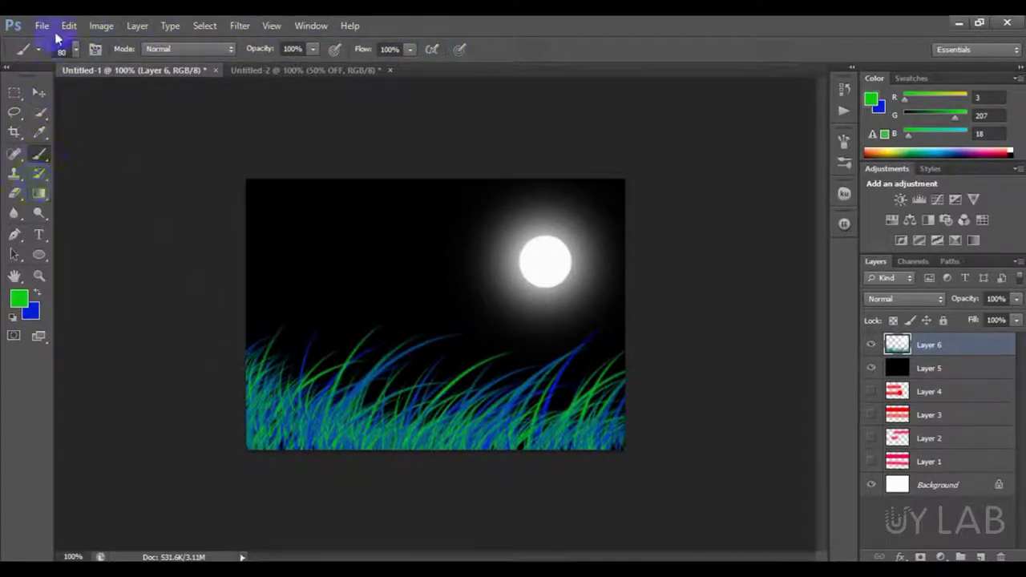
click(95, 49)
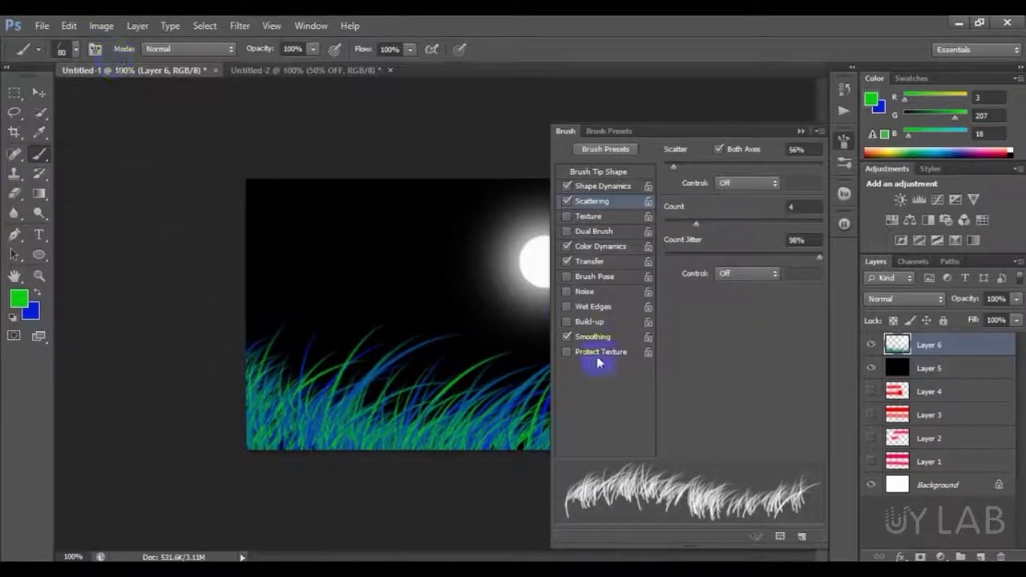
click(802, 130)
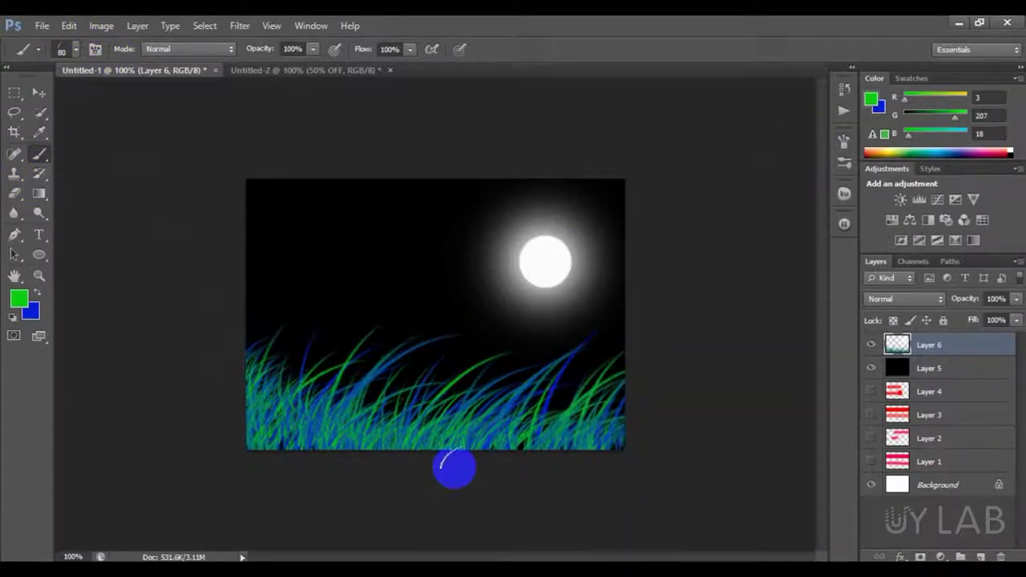